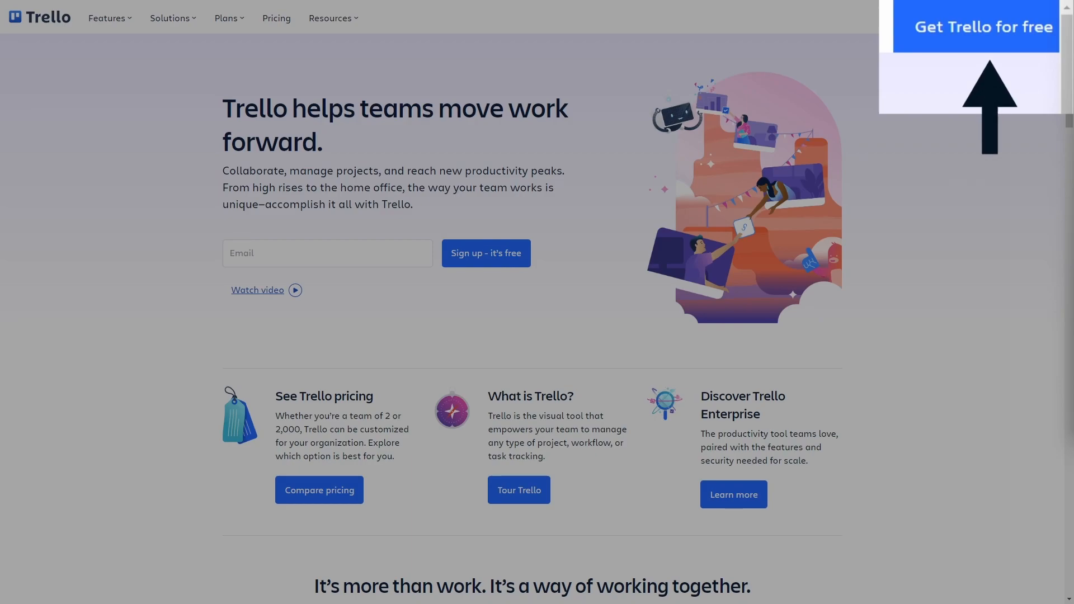
# Step: Sign up for a free Trello account with an existing Google account and create the linked Atlassian account
pyautogui.click(986, 38)
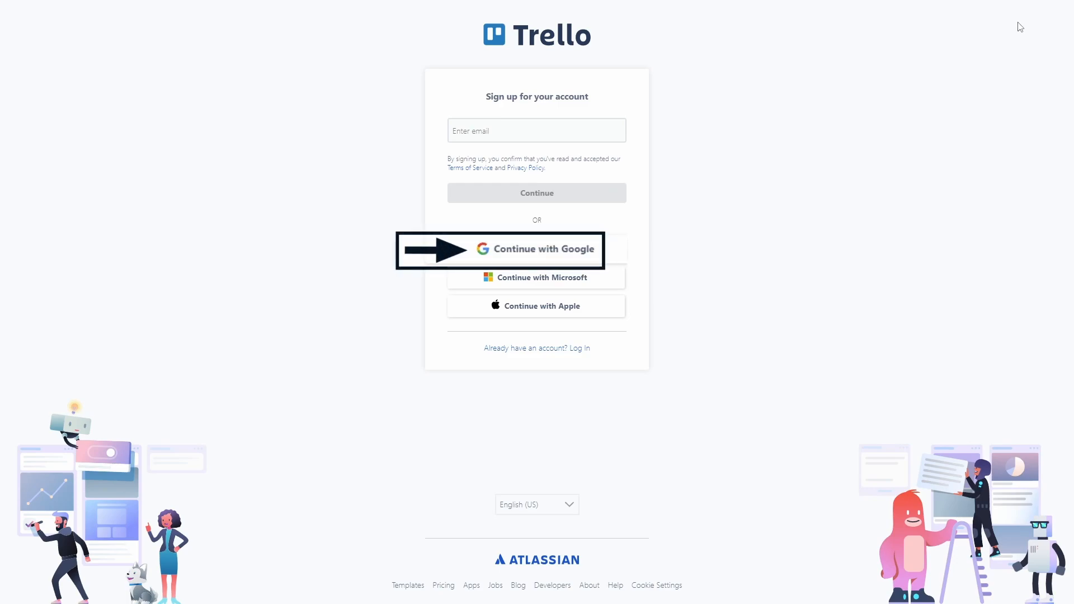
pyautogui.click(545, 251)
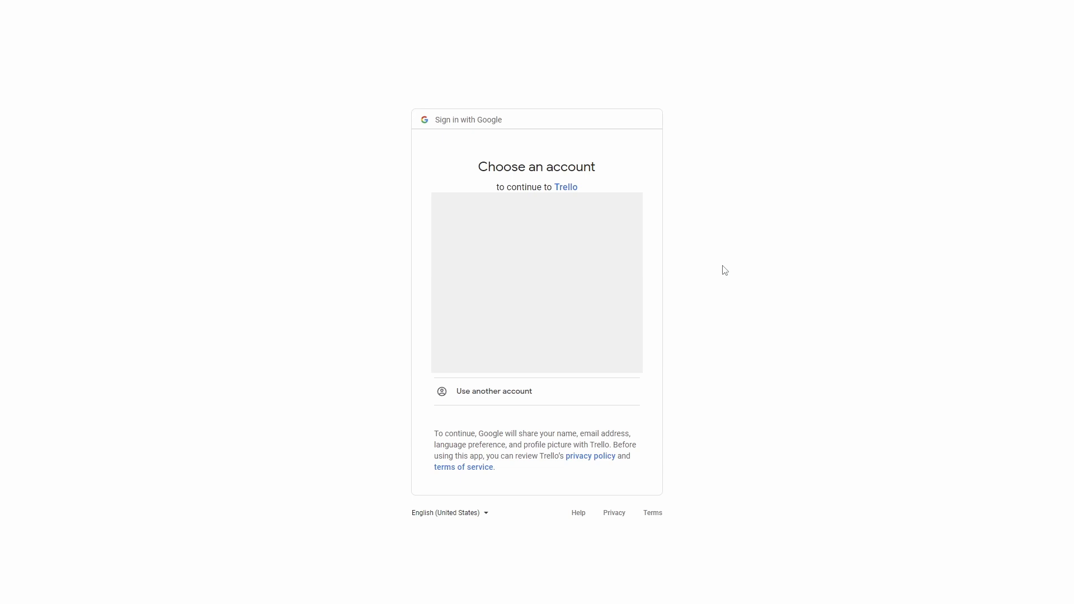
pyautogui.click(499, 370)
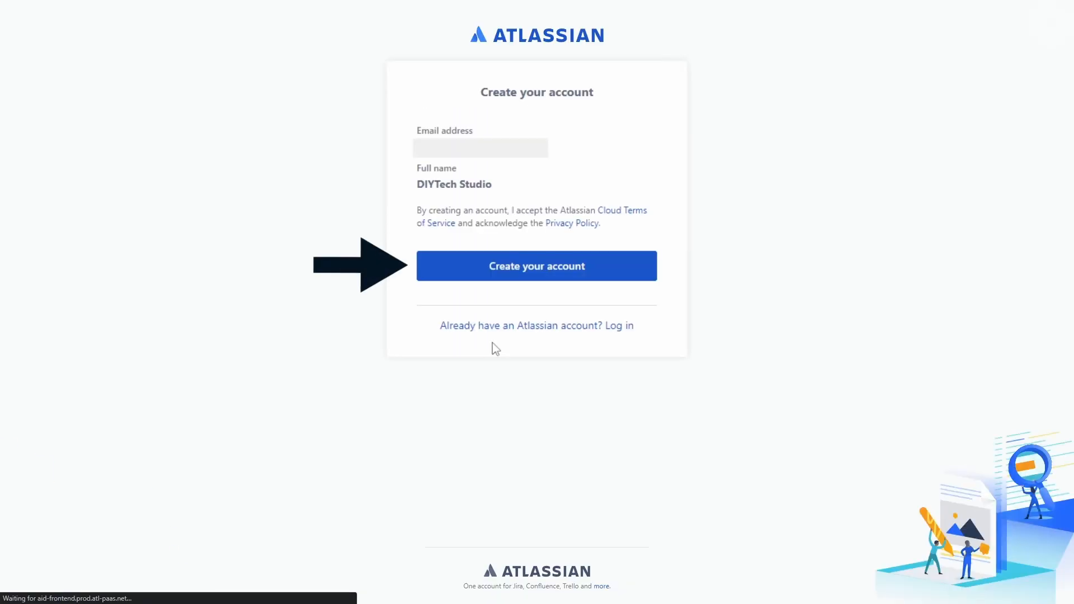
pyautogui.click(517, 275)
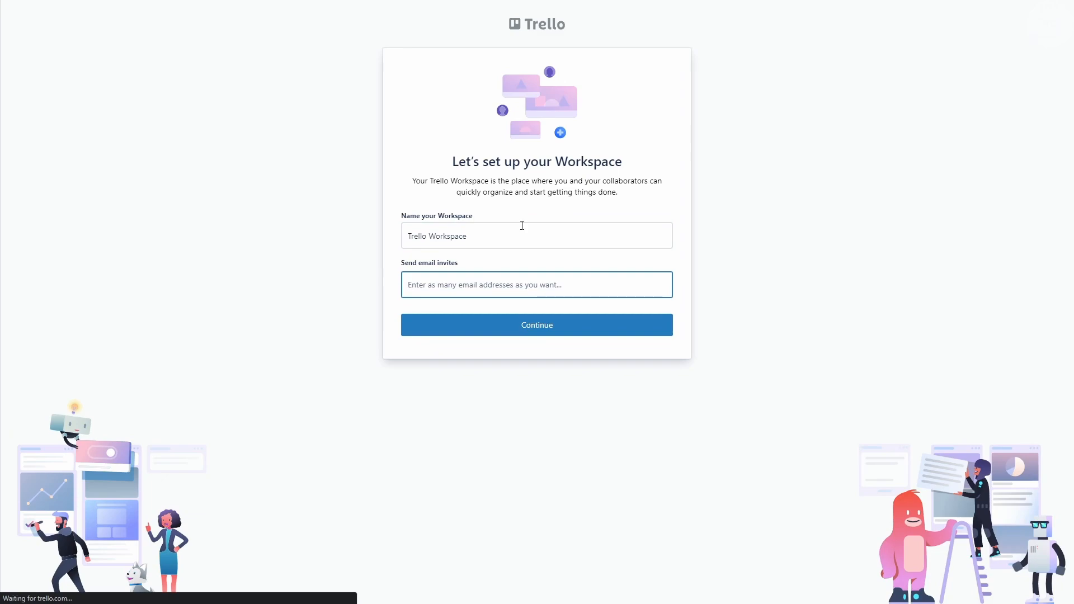
# Step: Name the workspace DIYTechStudio, send no invites, and continue to Trello without starting the Premium trial
pyautogui.tripleClick(521, 225)
pyautogui.write('DIYT')
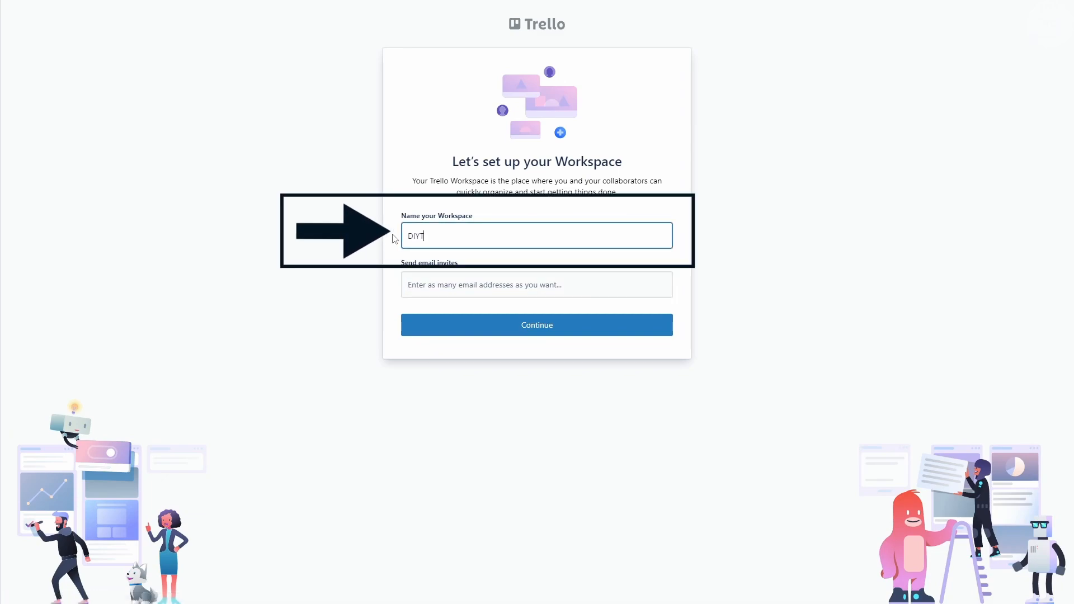
pyautogui.write('echStudio')
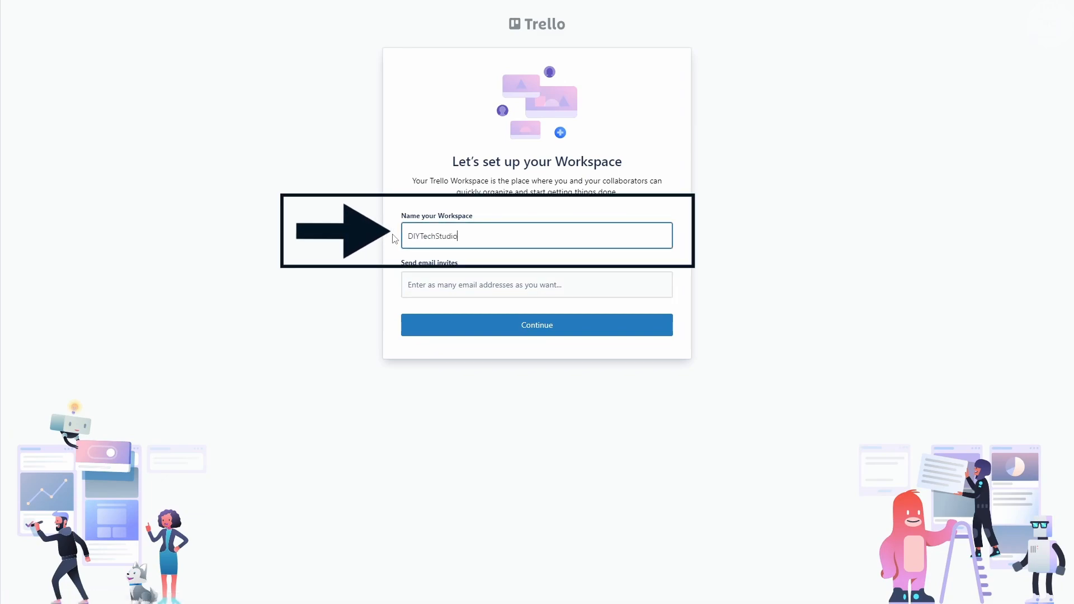
pyautogui.click(532, 328)
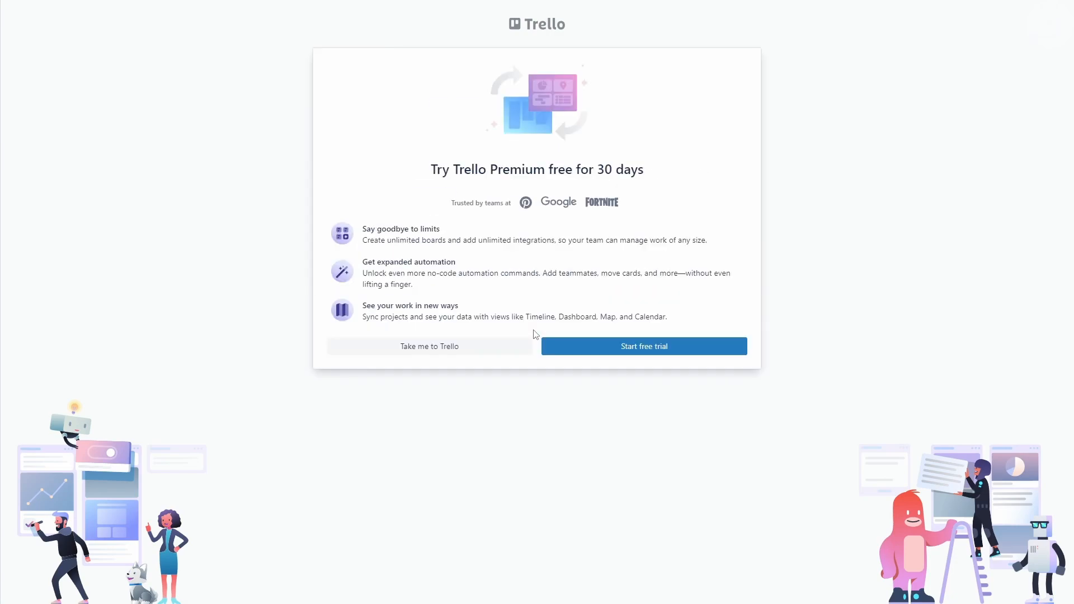
pyautogui.click(418, 350)
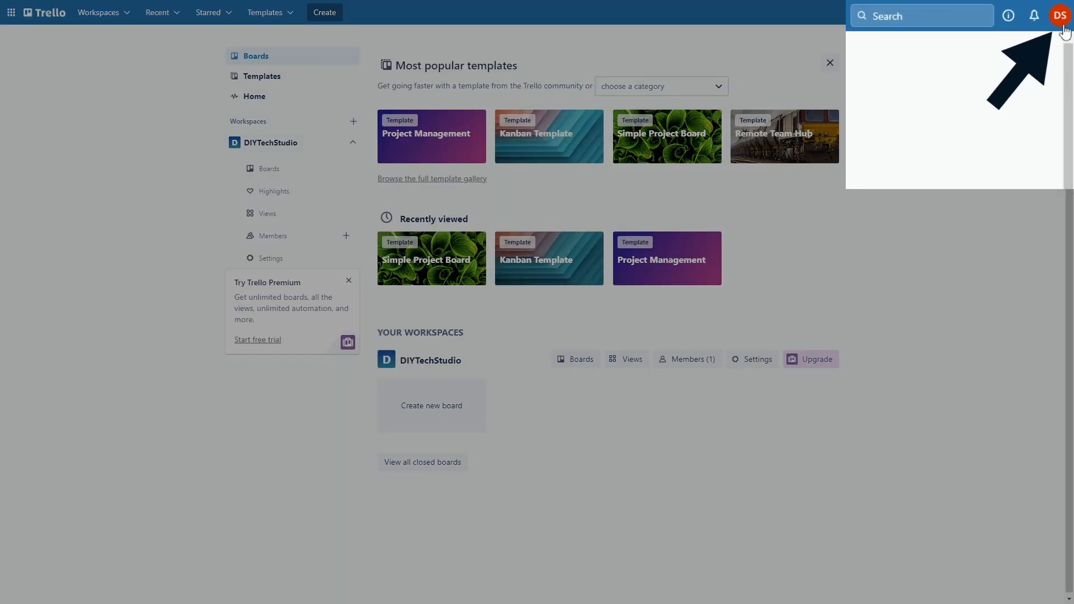
# Step: Save the profile bio "Hi! Welcome to my page. I create easy-to-understand tutorials on a wide variety of topics on Youtube."
pyautogui.click(1062, 13)
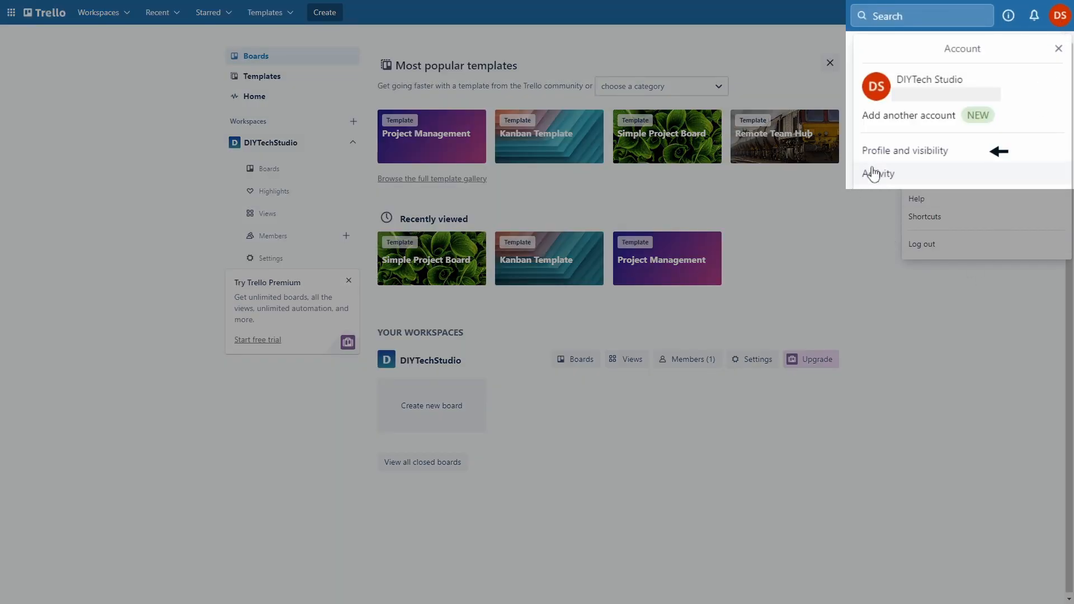
pyautogui.click(901, 159)
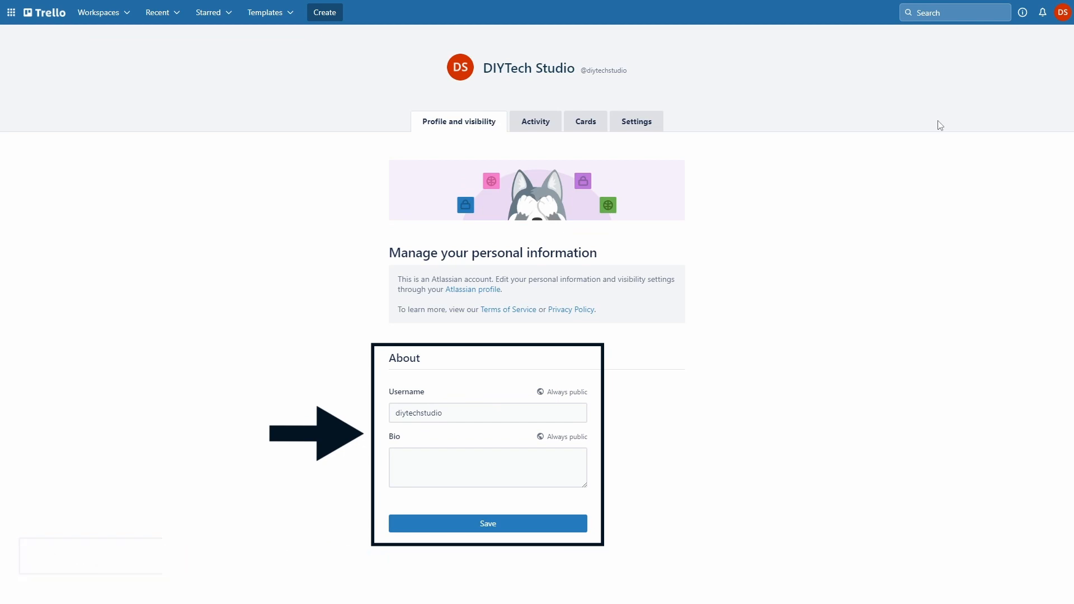
pyautogui.click(408, 455)
pyautogui.write('Hi! Welcome to my page. I create easy-to-understand tutorials on a wide variety of topics on Youtube.')
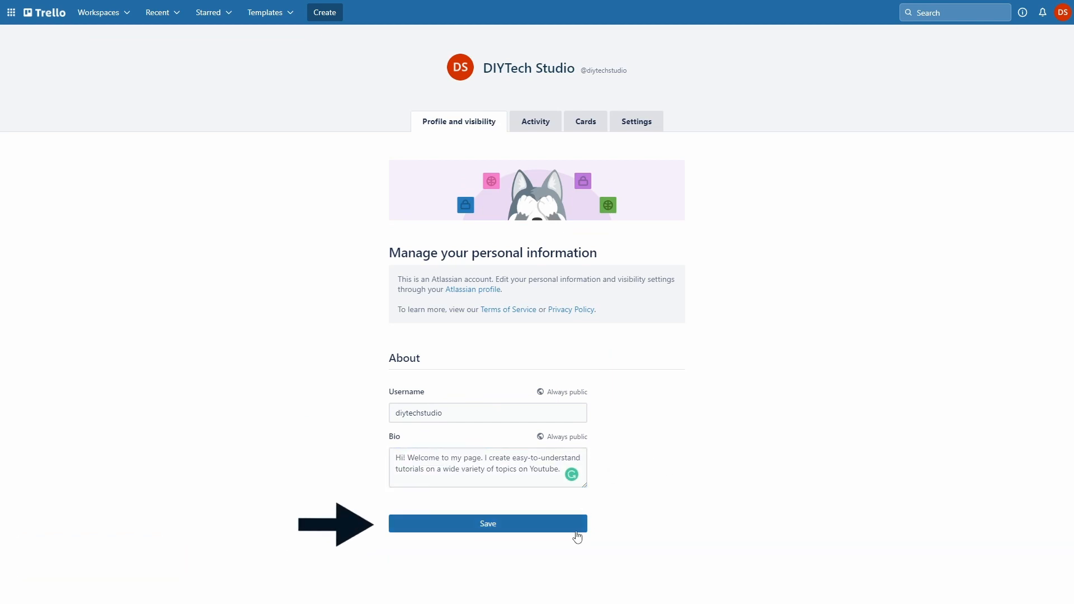
pyautogui.click(484, 523)
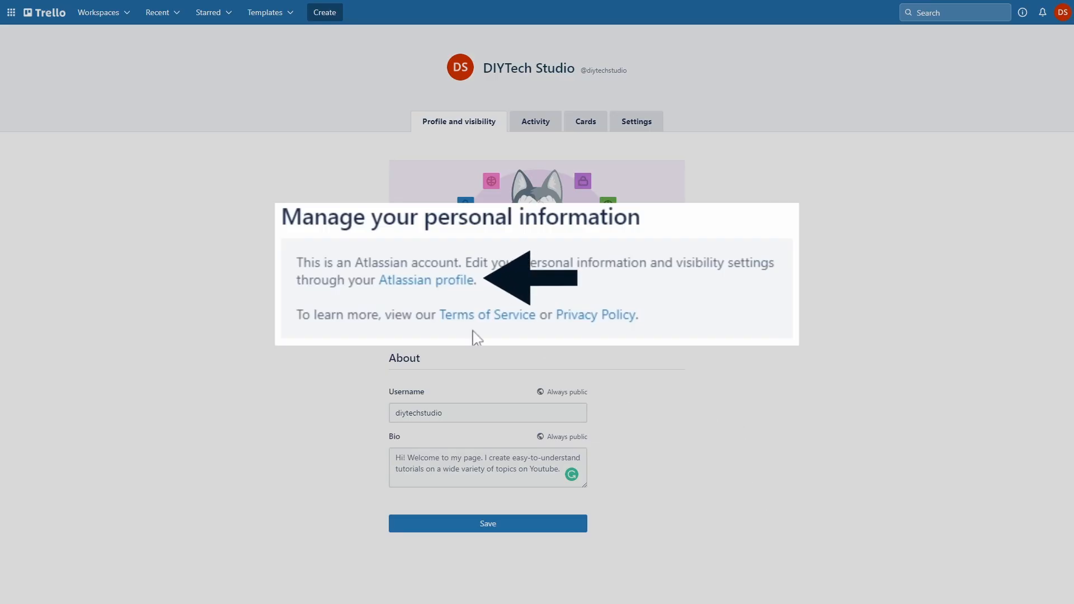
# Step: Go to the Atlassian profile and upload the Simple Cover Art file as the header image
pyautogui.click(411, 283)
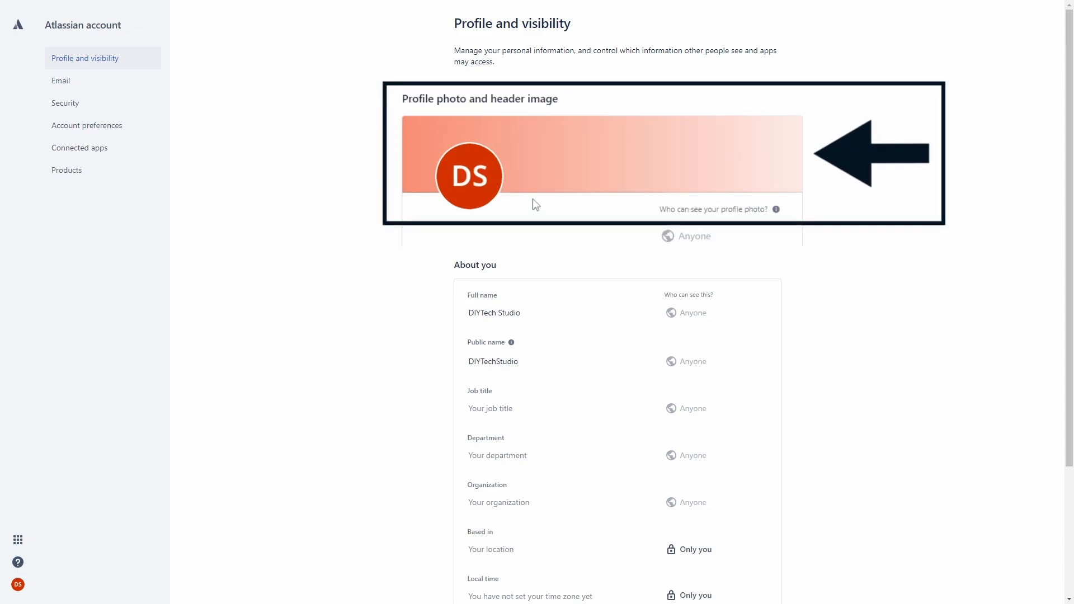
pyautogui.moveTo(621, 156)
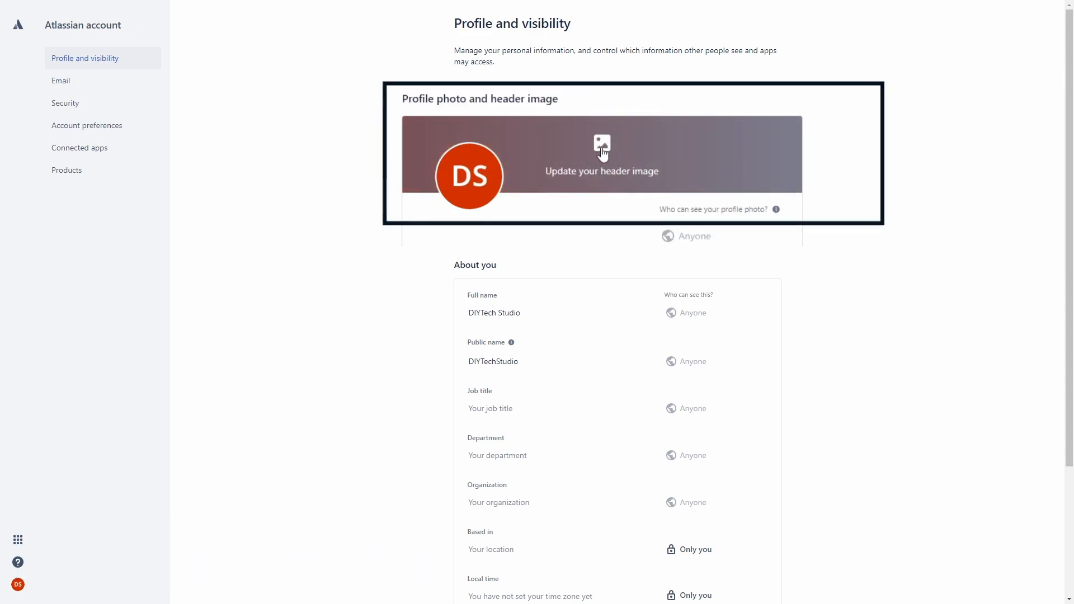
pyautogui.click(603, 152)
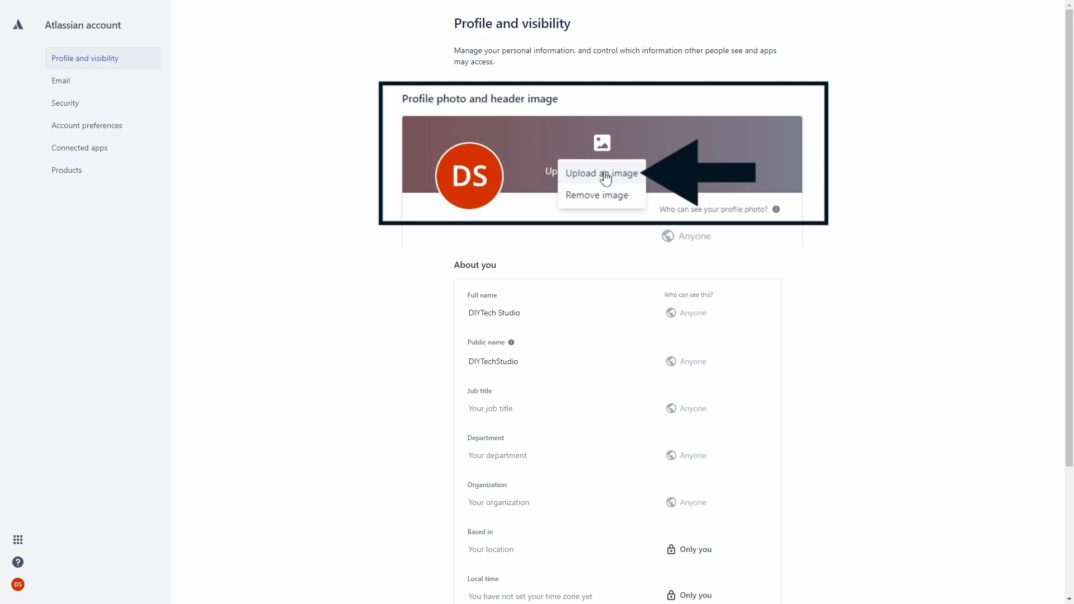
pyautogui.click(605, 174)
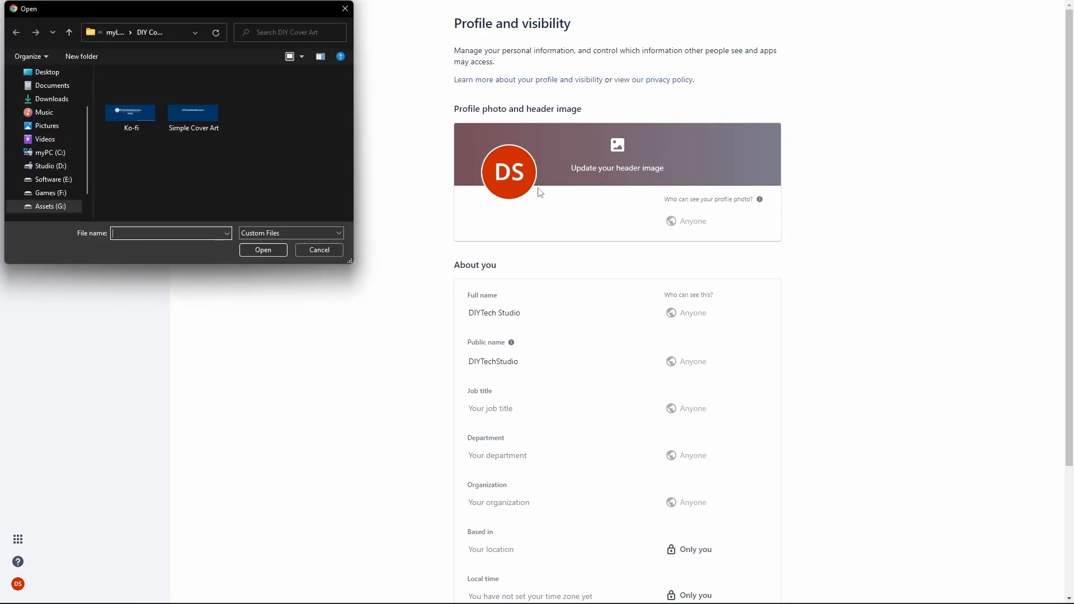
pyautogui.click(207, 117)
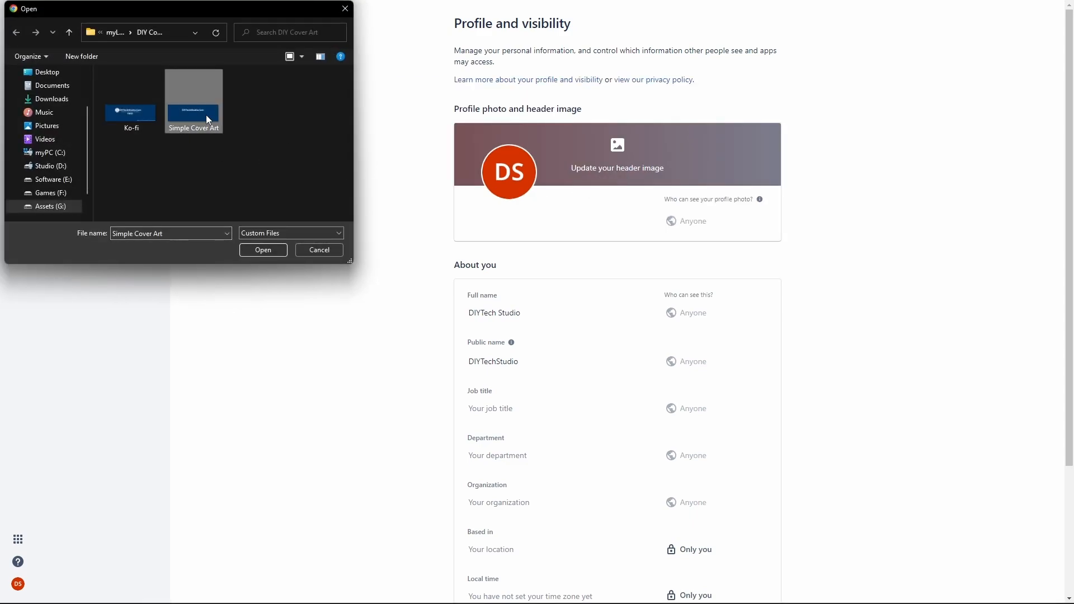
pyautogui.click(263, 250)
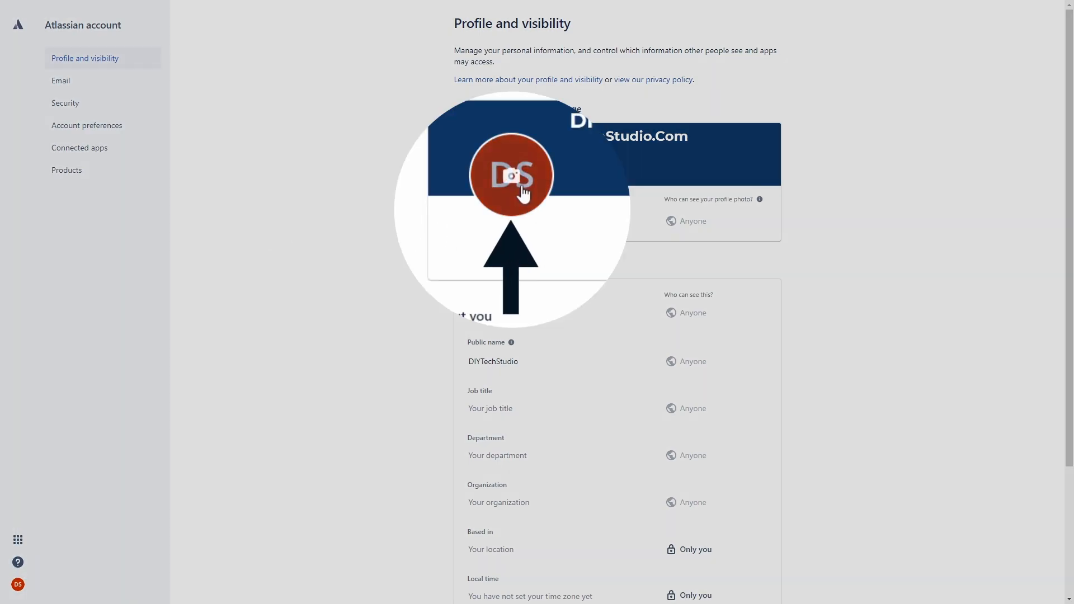
# Step: Upload the round blue DIY Tech Studio logo as the account's profile photo
pyautogui.click(513, 187)
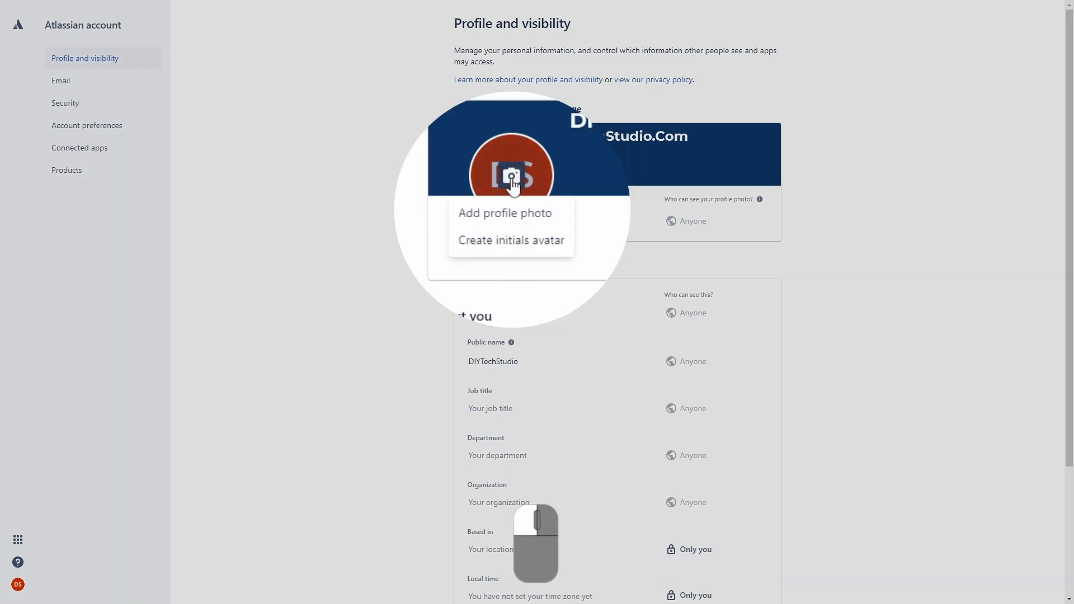
pyautogui.click(511, 218)
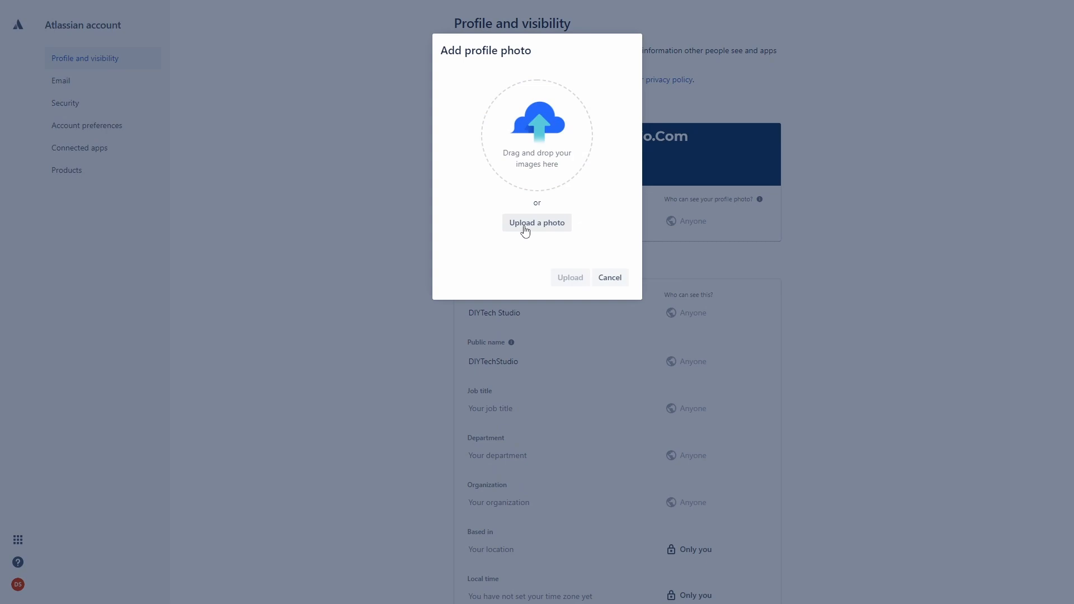
pyautogui.click(525, 223)
pyautogui.click(263, 250)
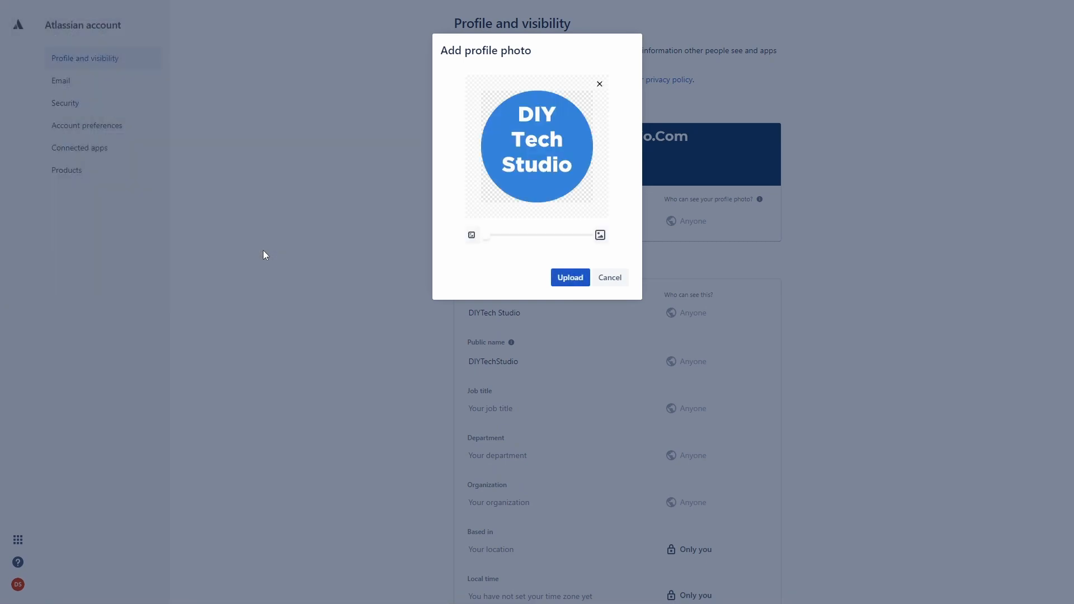
pyautogui.click(562, 282)
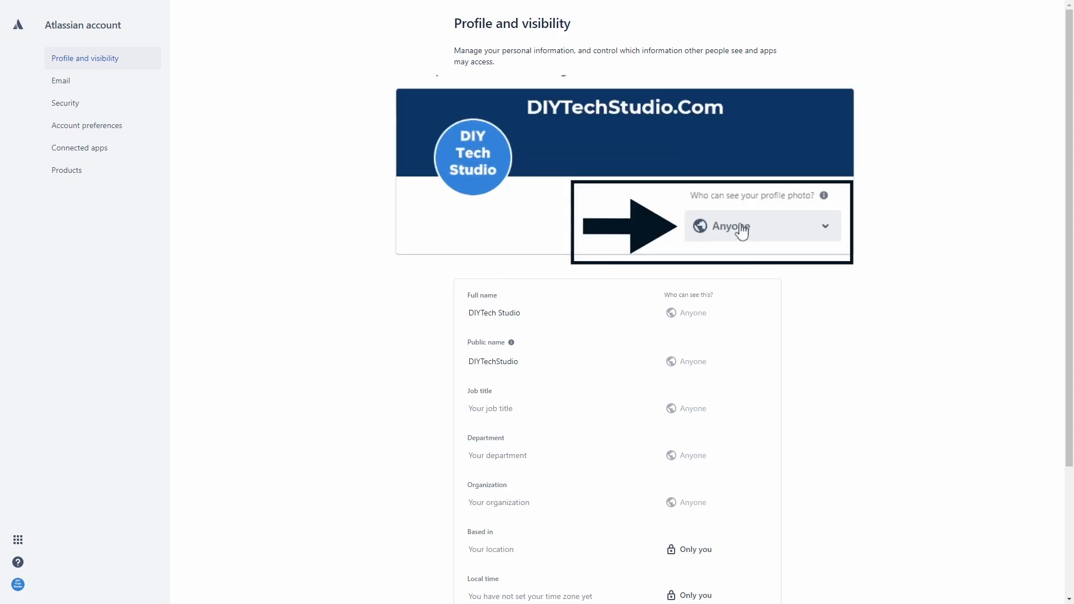
# Step: Set the profile photo's visibility to Anyone and save Youtuber as the job title
pyautogui.click(817, 225)
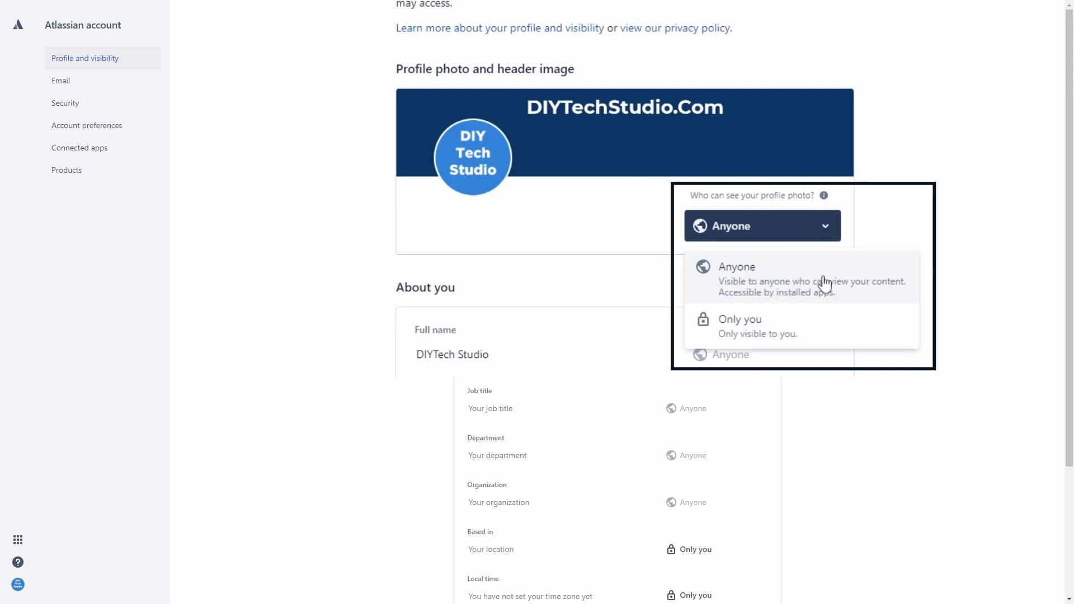
pyautogui.click(791, 289)
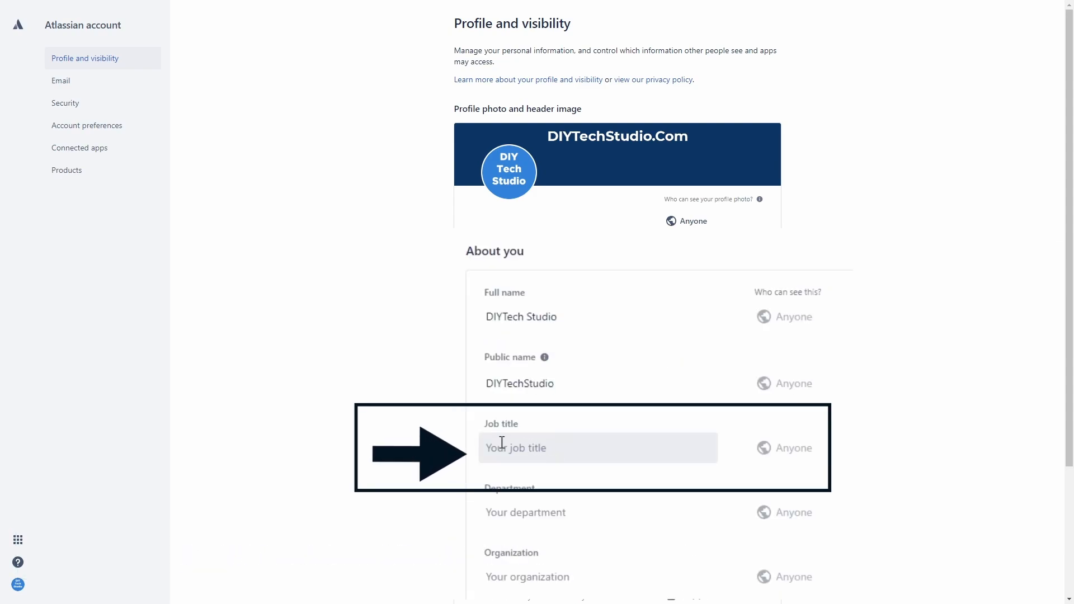
pyautogui.click(516, 408)
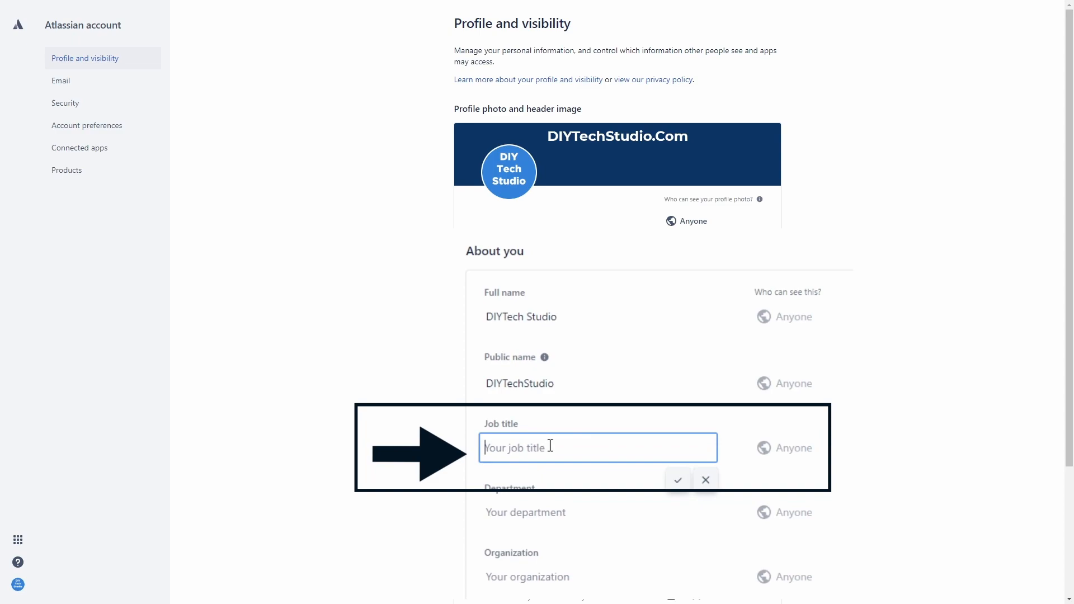
pyautogui.write('Youtuber')
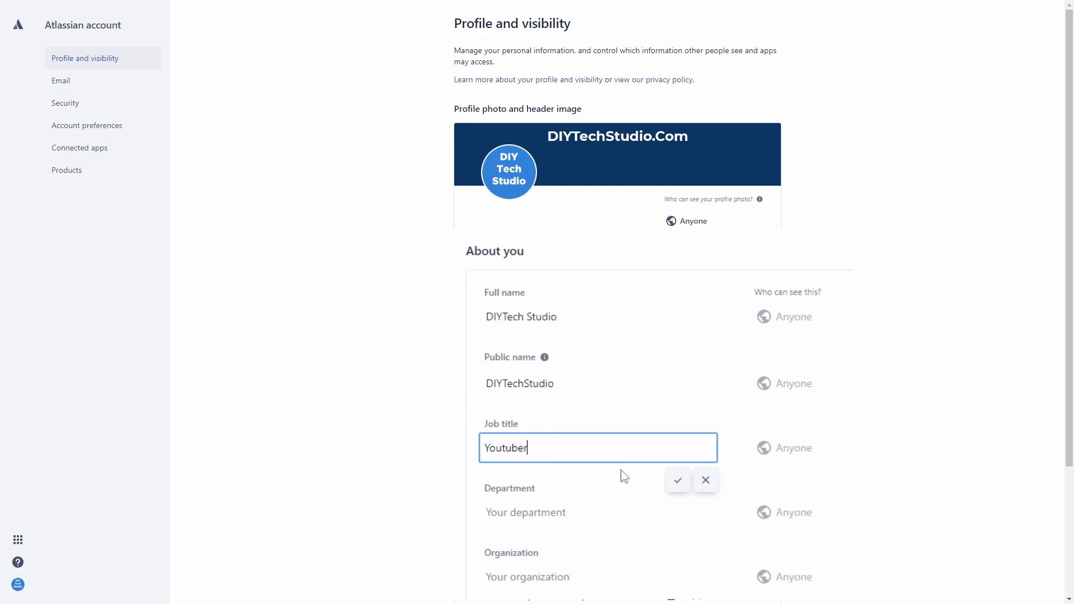
pyautogui.click(677, 482)
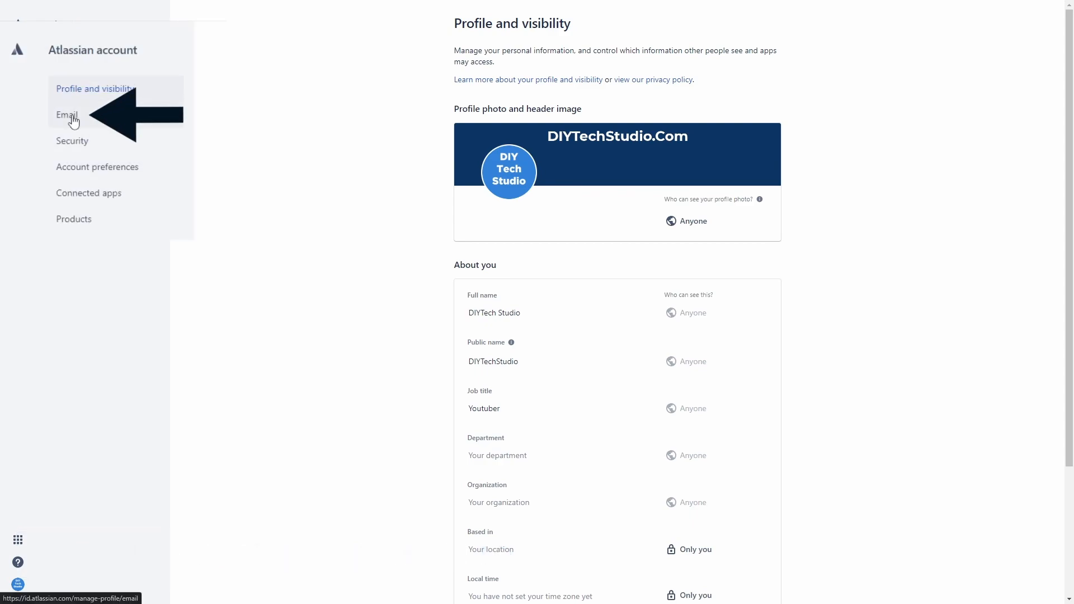
# Step: Fill in a new email address in the Atlassian account's email settings without saving the change
pyautogui.click(65, 85)
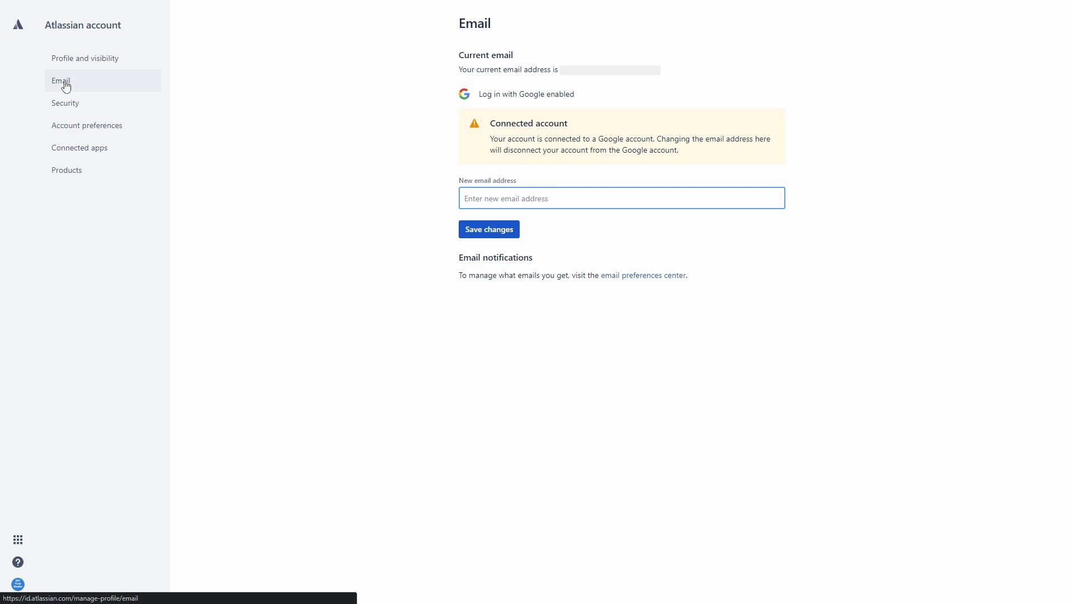
pyautogui.write('name@domain.com')
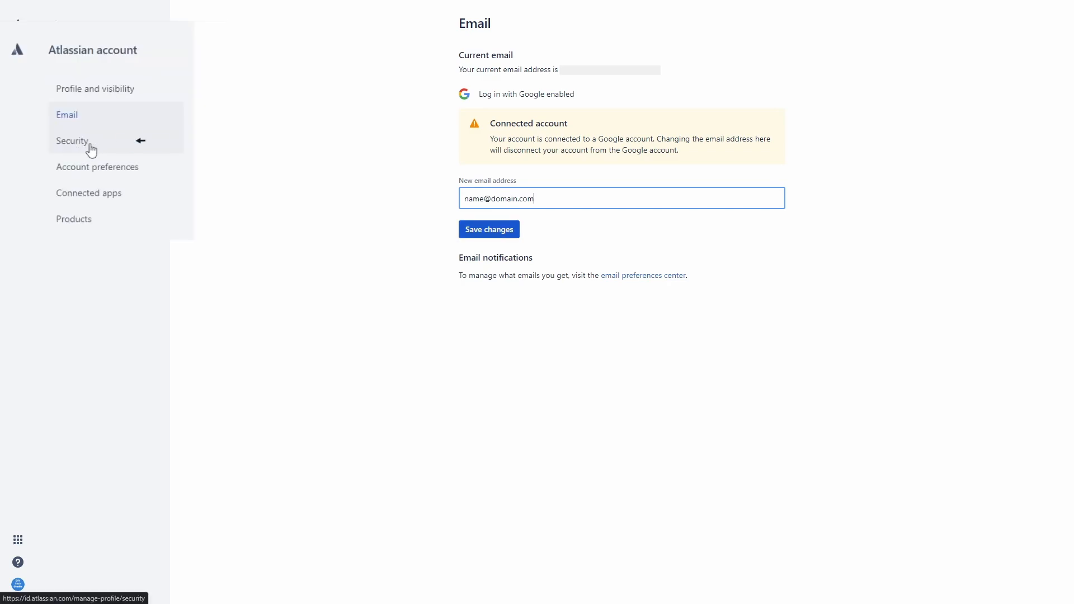
# Step: Review the Atlassian account's security settings, two-step verification, account preferences and connected apps
pyautogui.click(67, 109)
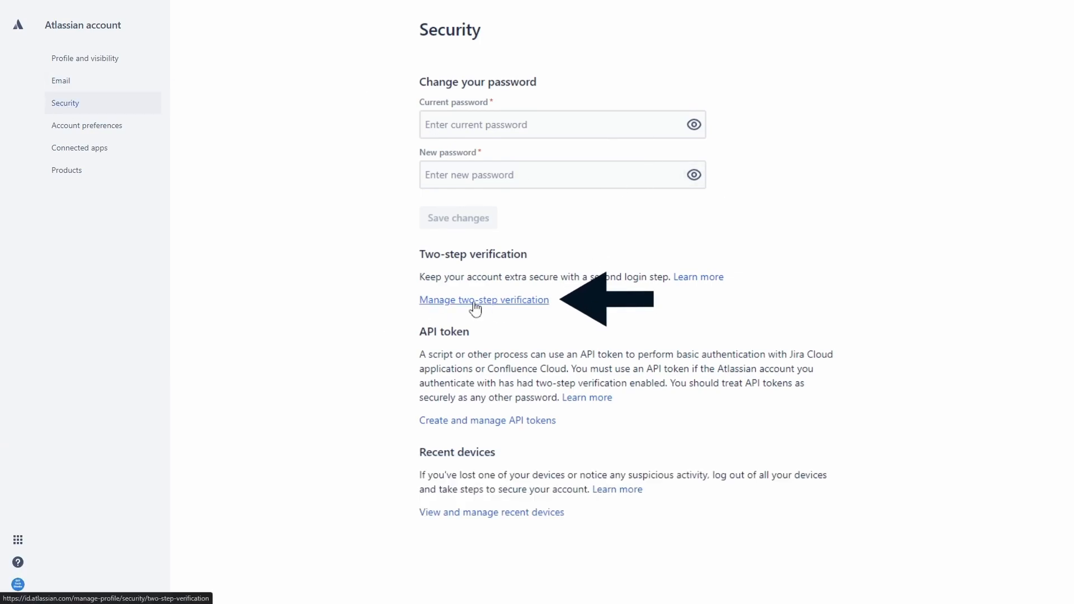
pyautogui.click(506, 305)
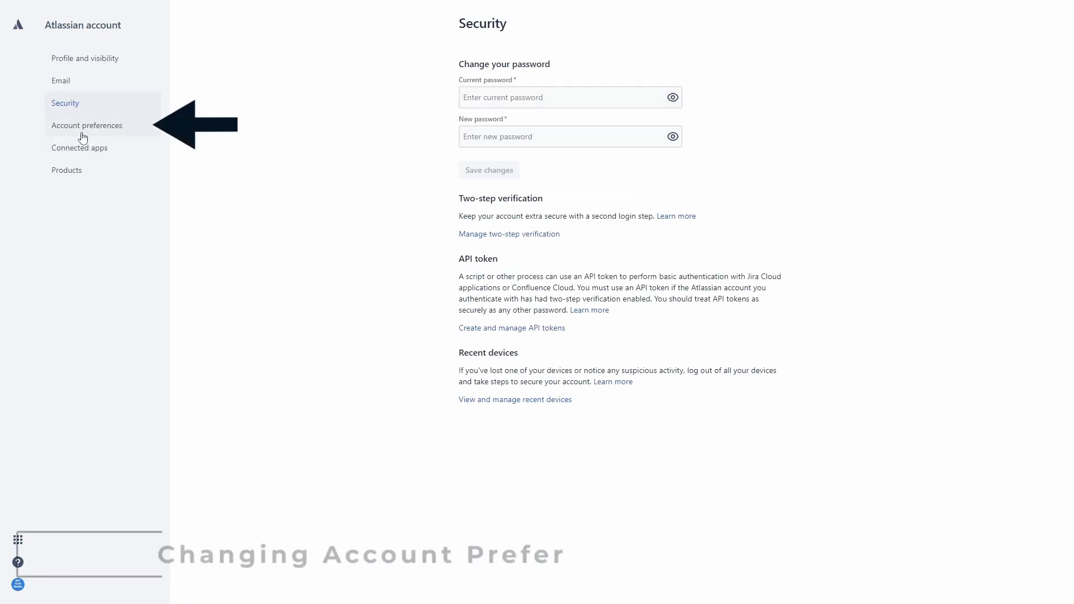
pyautogui.click(98, 132)
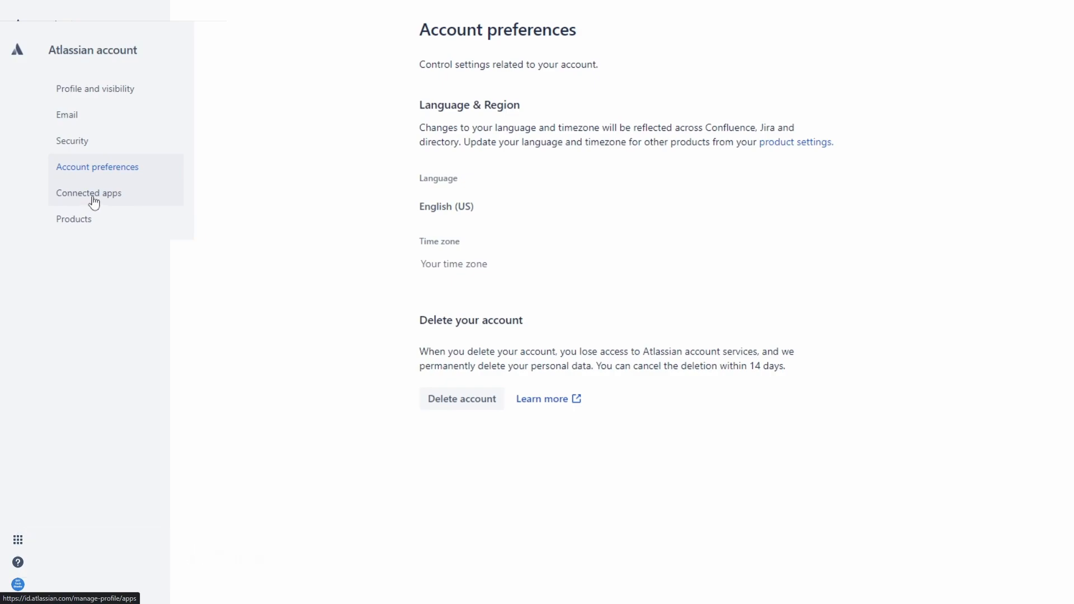
pyautogui.click(81, 153)
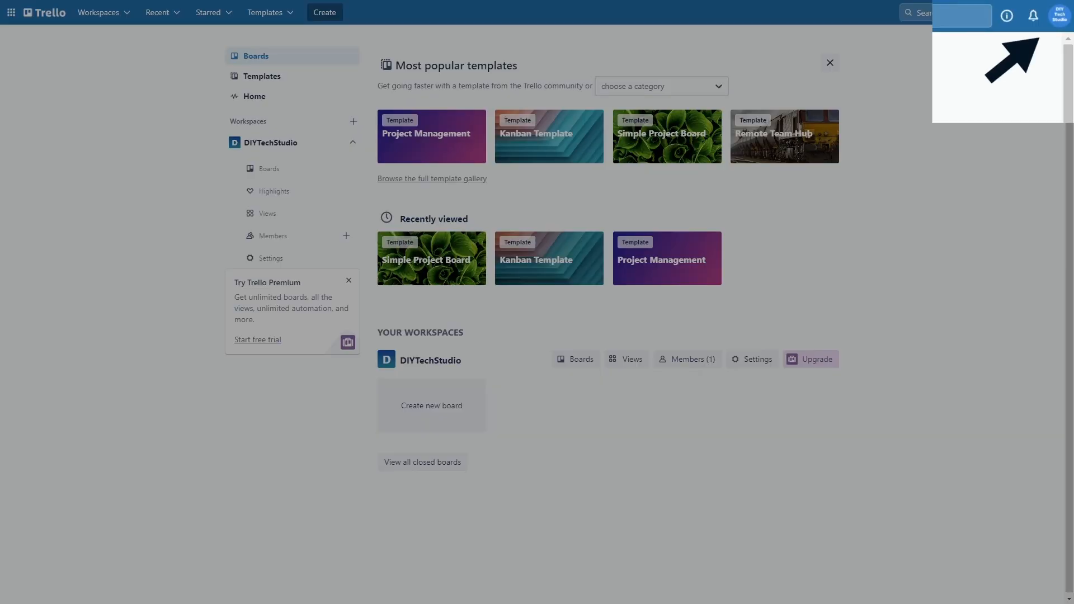
# Step: In the account settings, set the notification email frequency to Never and block the requested desktop notifications for the site
pyautogui.click(1061, 15)
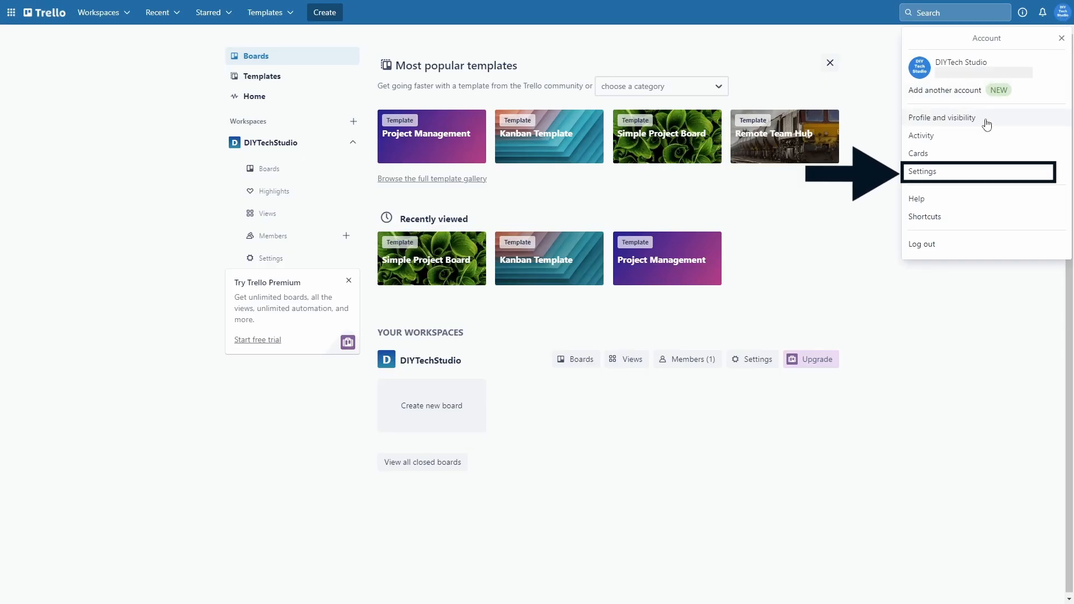
pyautogui.click(923, 172)
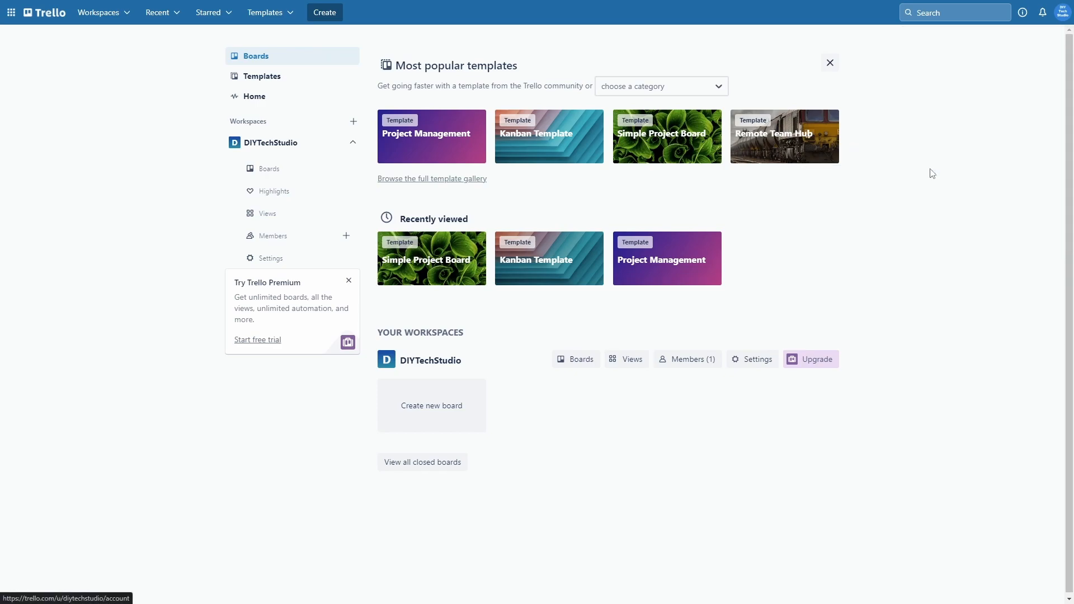
pyautogui.scroll(-2, 932, 173)
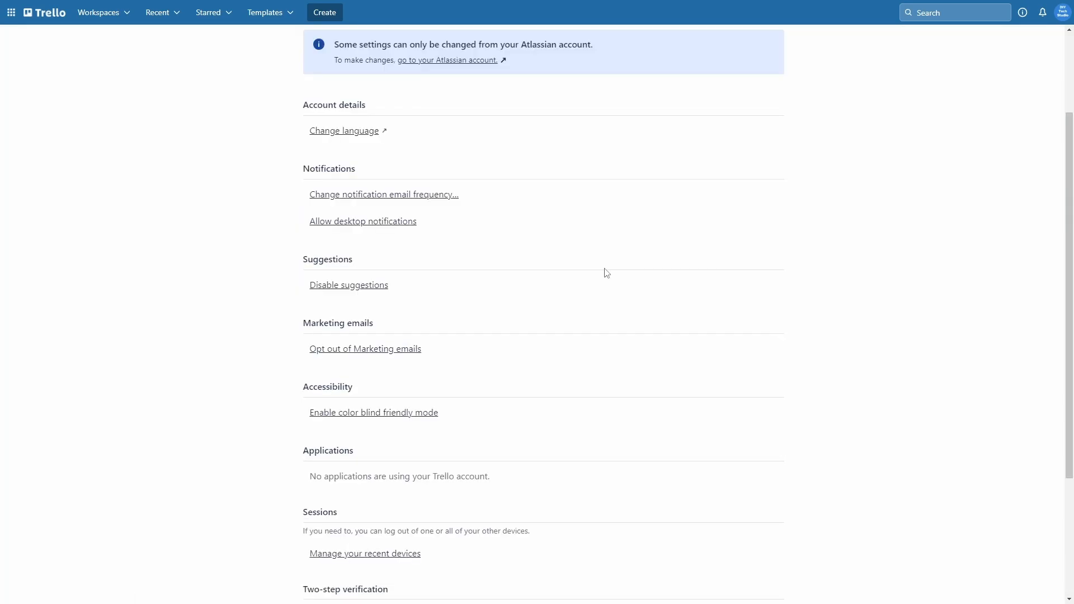
pyautogui.click(423, 195)
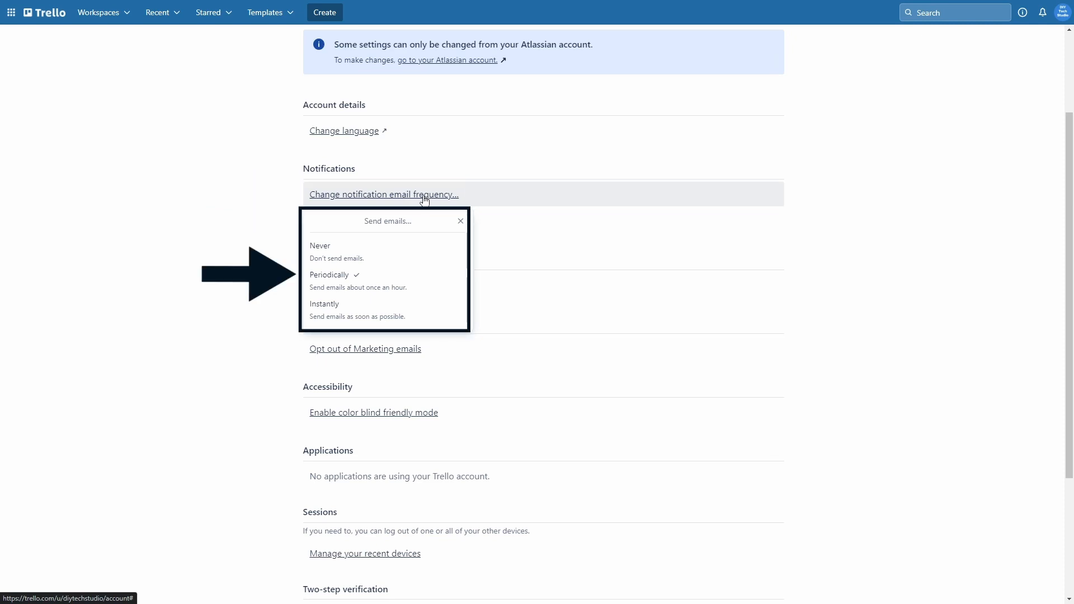
pyautogui.click(395, 253)
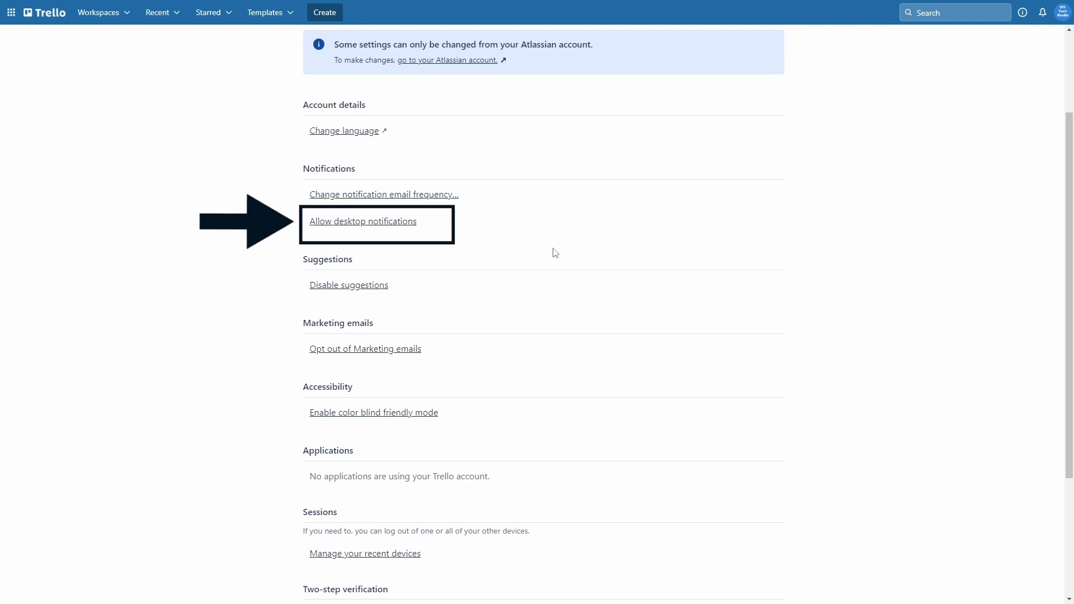
pyautogui.click(406, 229)
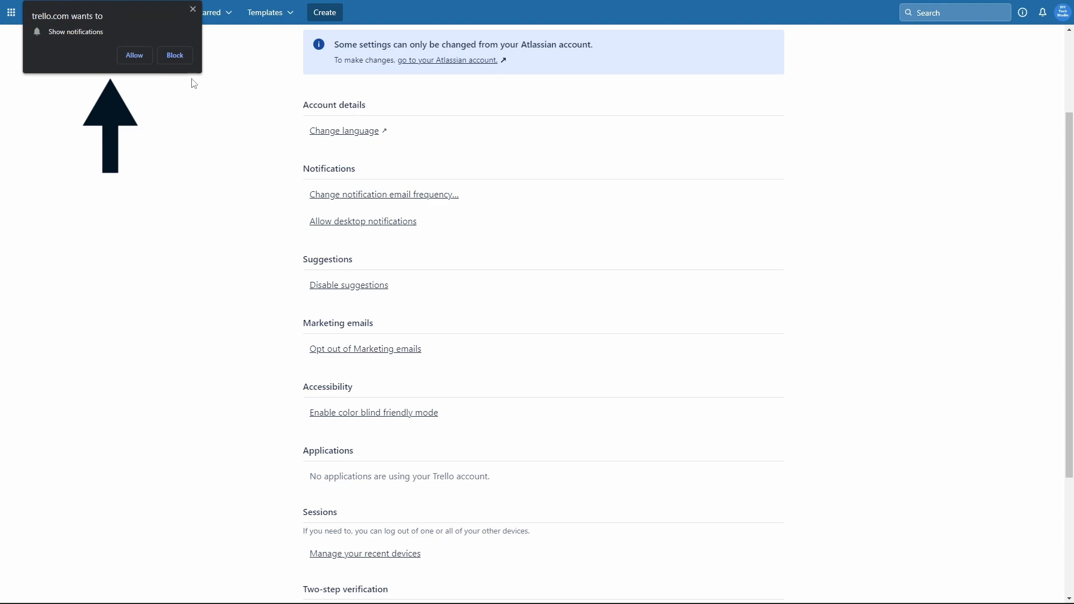
pyautogui.click(175, 56)
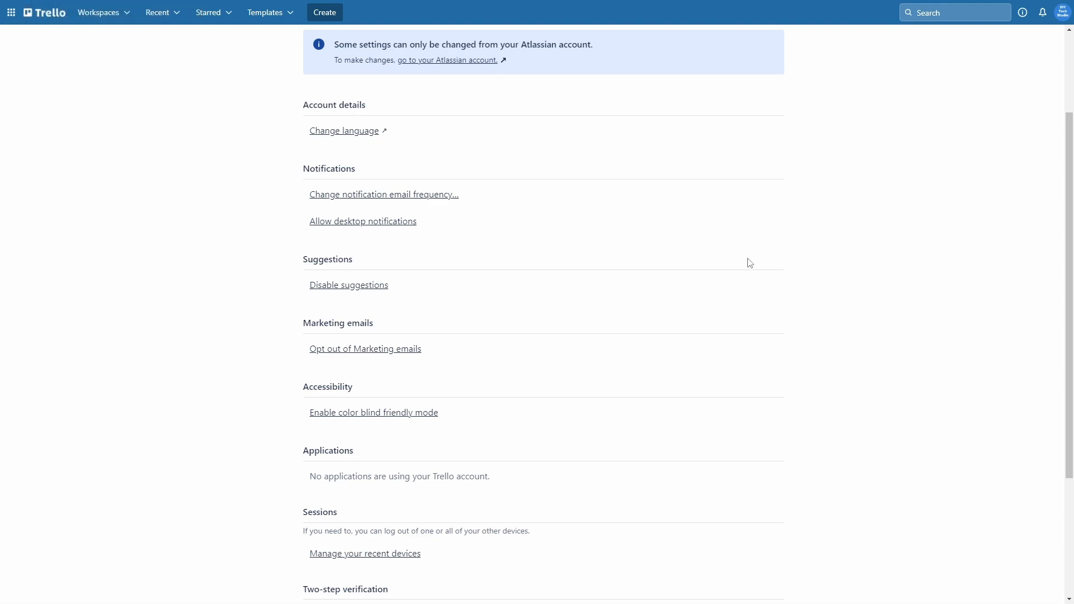
# Step: Try out the suggestions setting, and opt out of marketing emails and back in
pyautogui.click(338, 288)
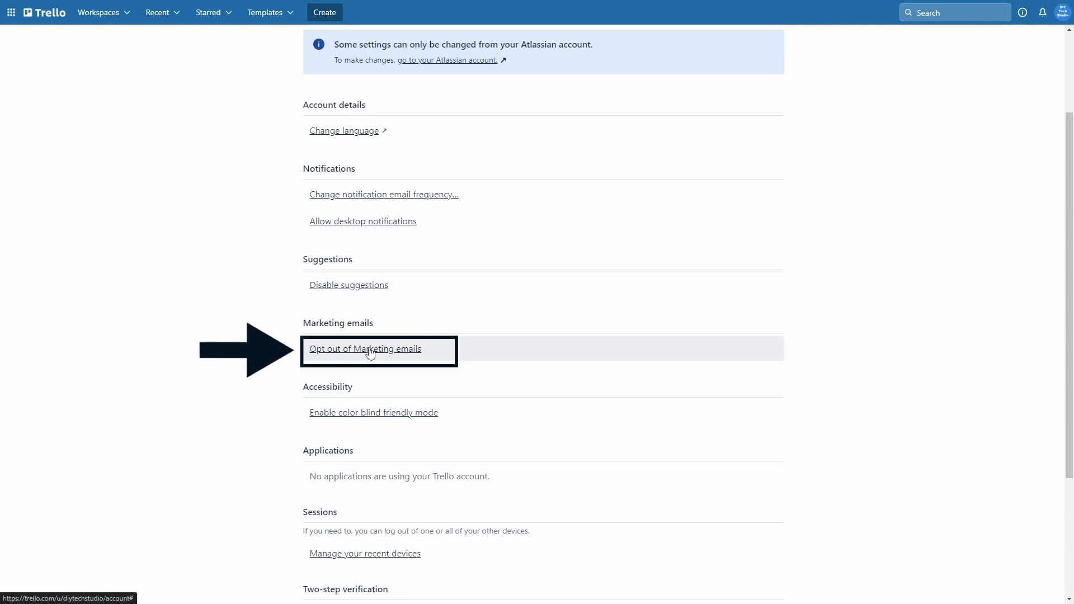
pyautogui.click(370, 351)
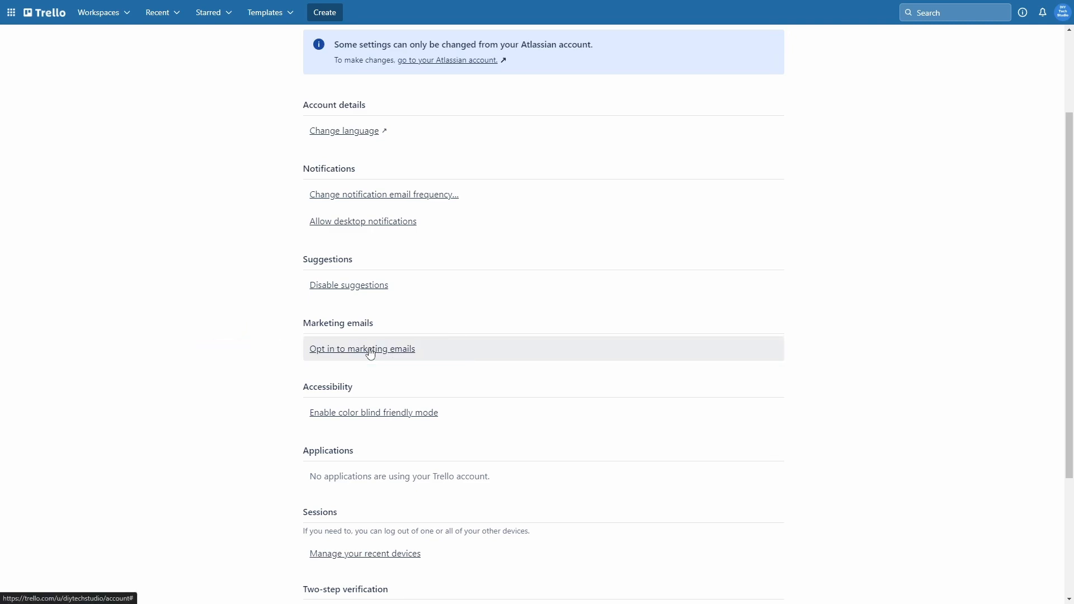
pyautogui.click(370, 351)
# Step: Enable color blind friendly mode and open the recent devices management for the account's sessions
pyautogui.scroll(-2, 551, 338)
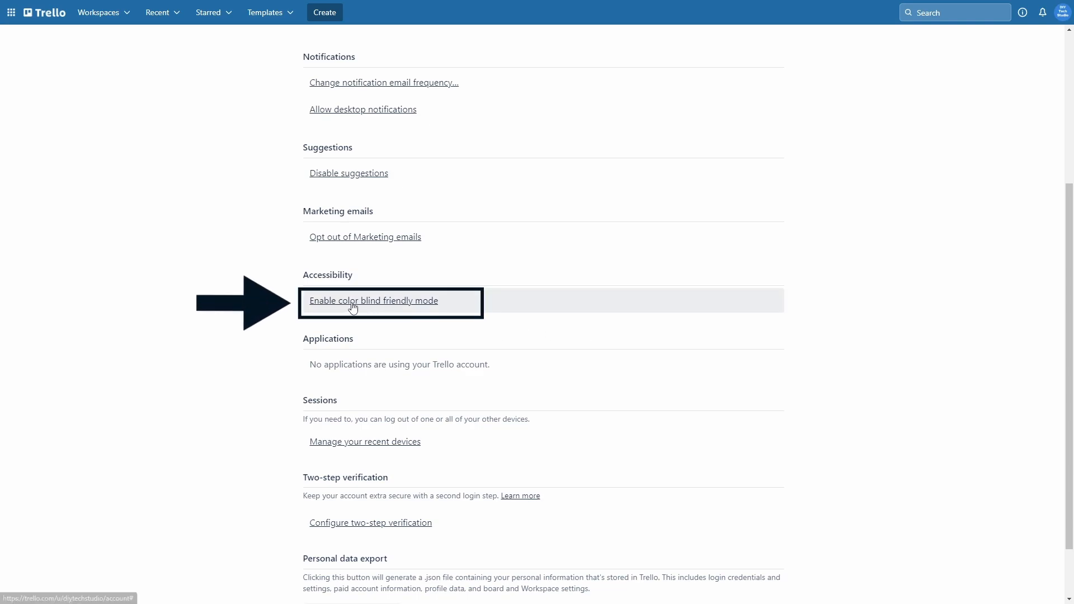
pyautogui.click(378, 305)
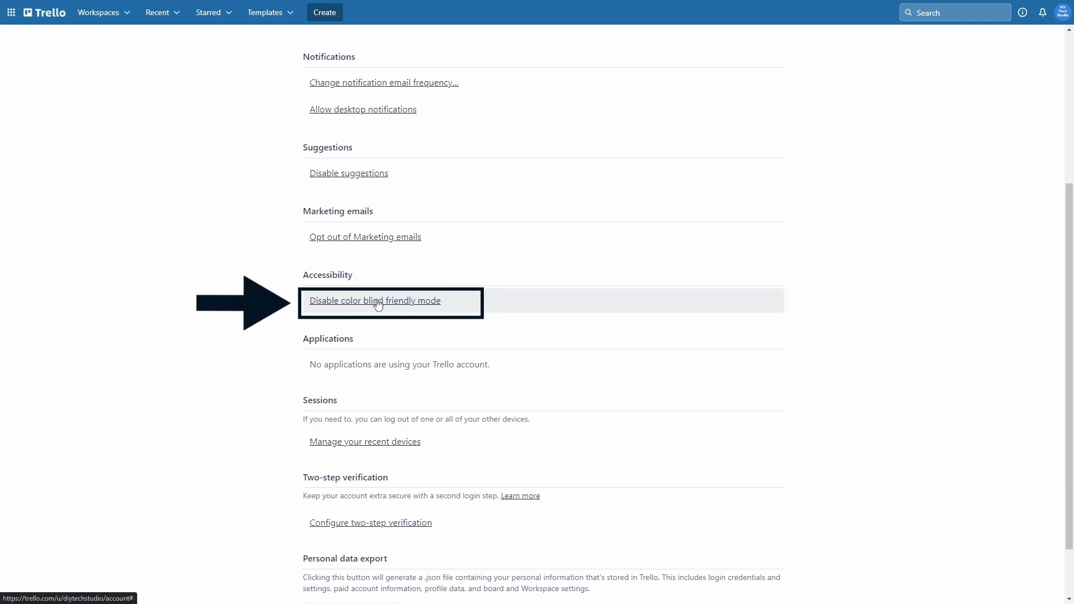
pyautogui.scroll(-1, 266, 448)
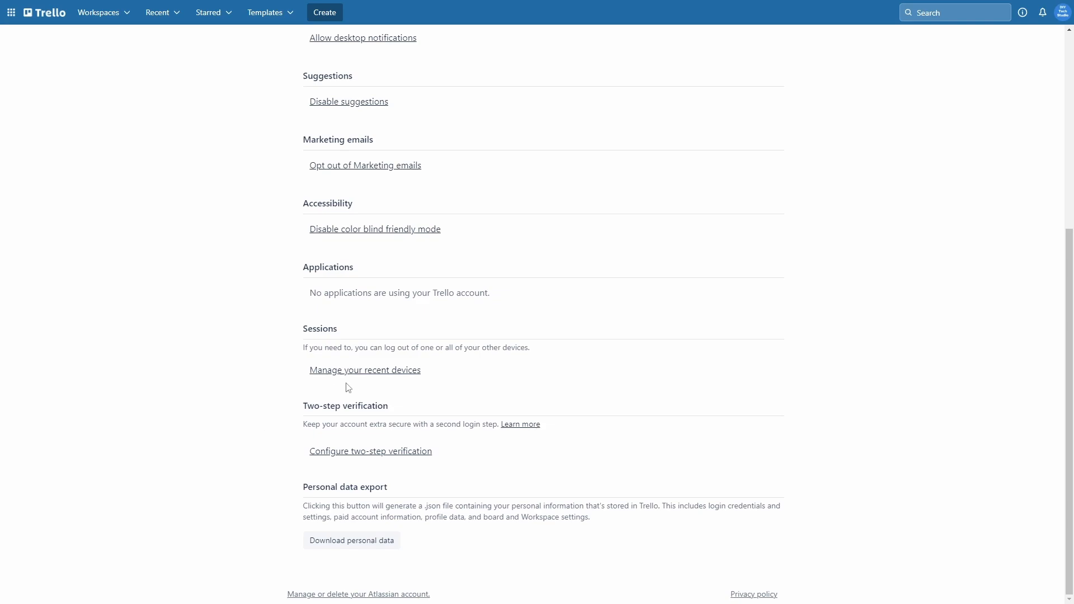
pyautogui.click(374, 377)
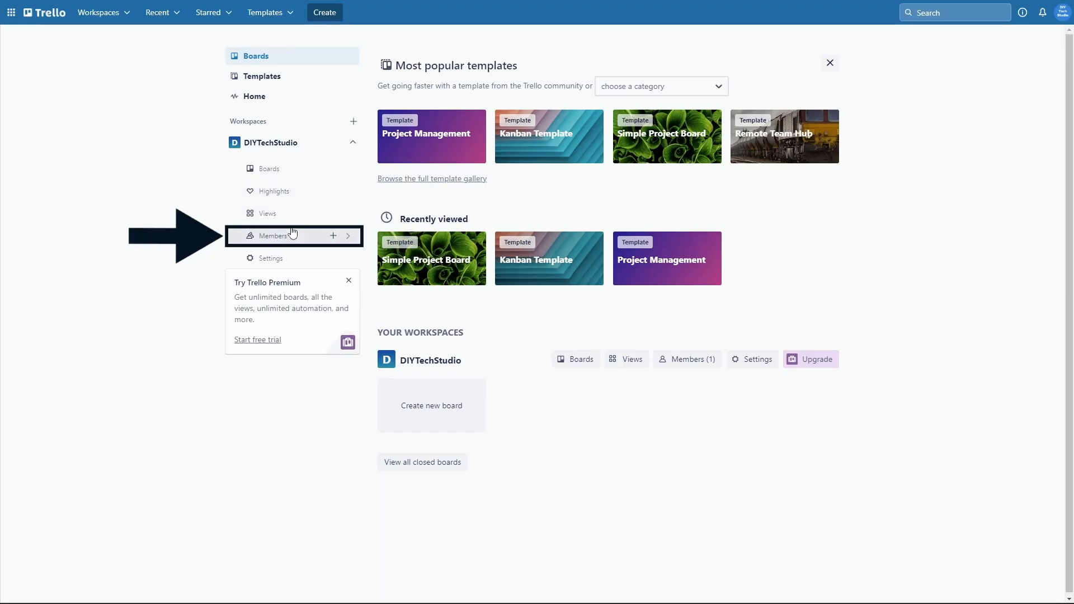
# Step: Invite a new member to the DIYTechStudio workspace by email address, keeping the default invitation message
pyautogui.click(276, 236)
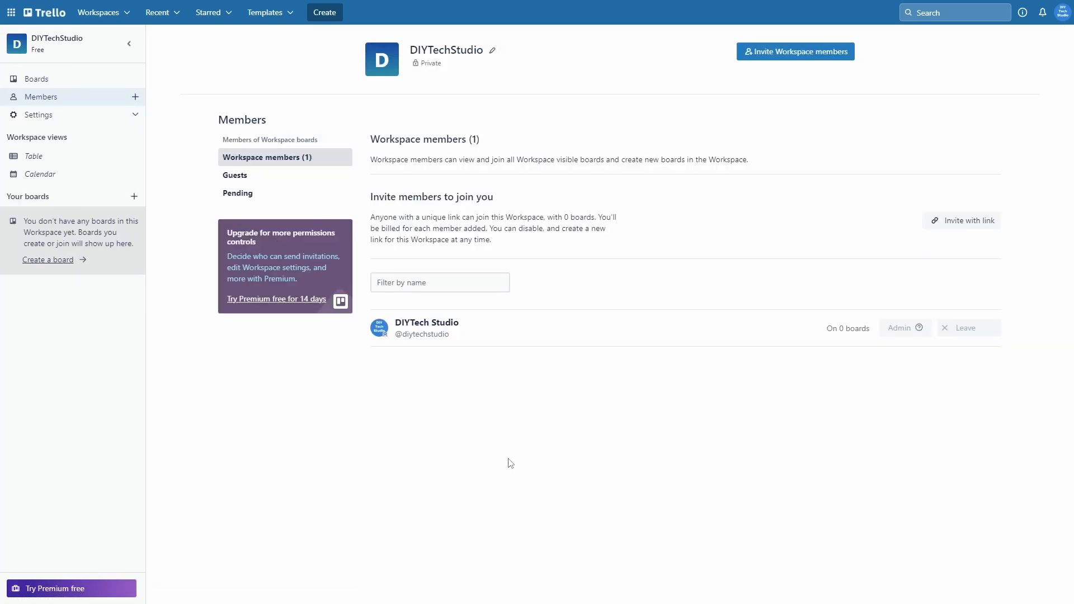
pyautogui.click(779, 58)
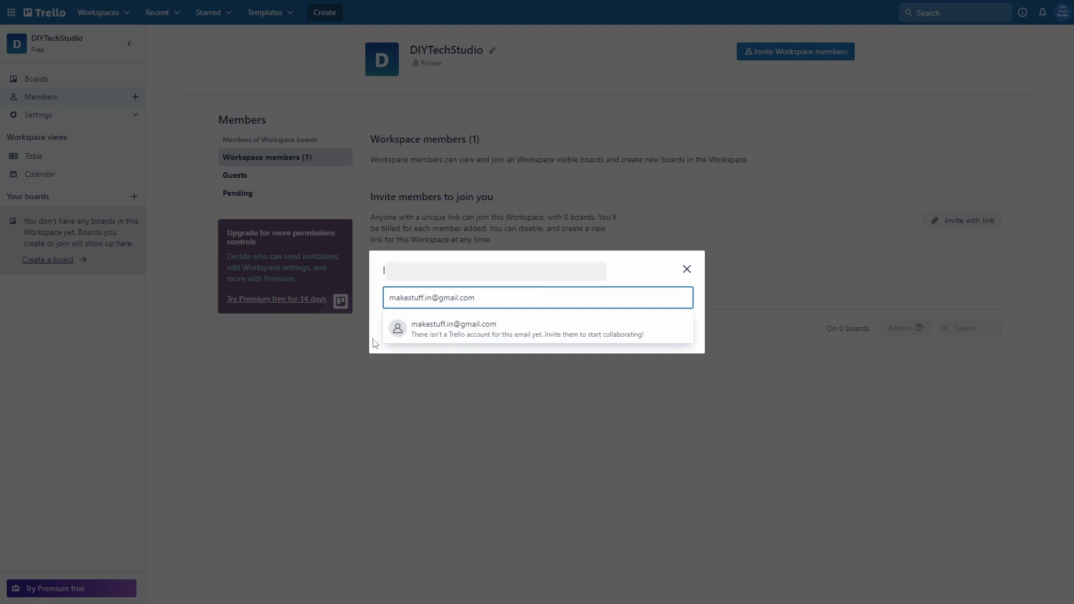
pyautogui.press('Return')
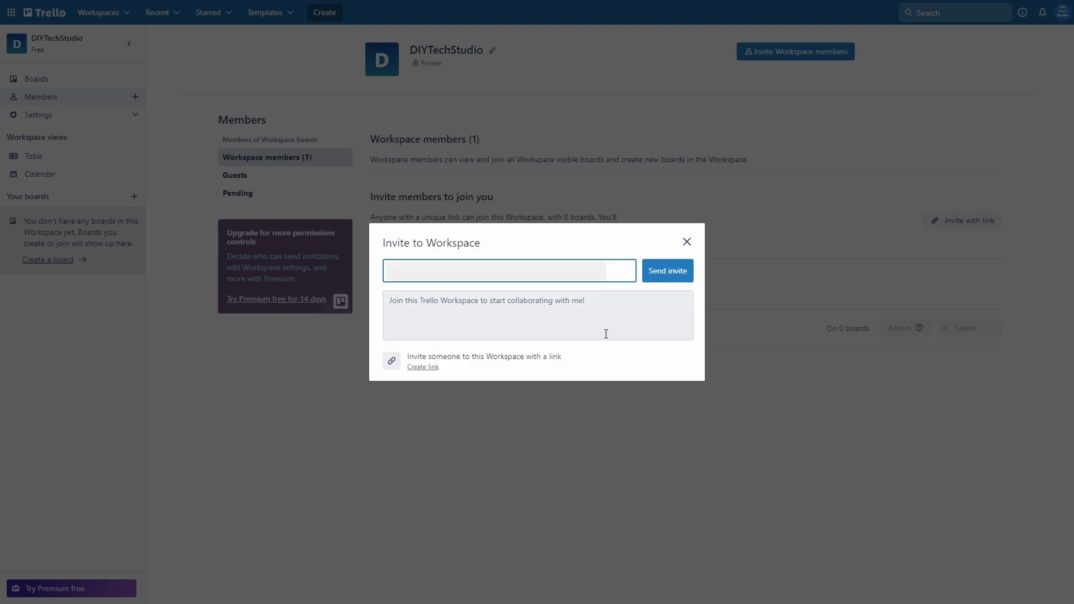
pyautogui.click(542, 322)
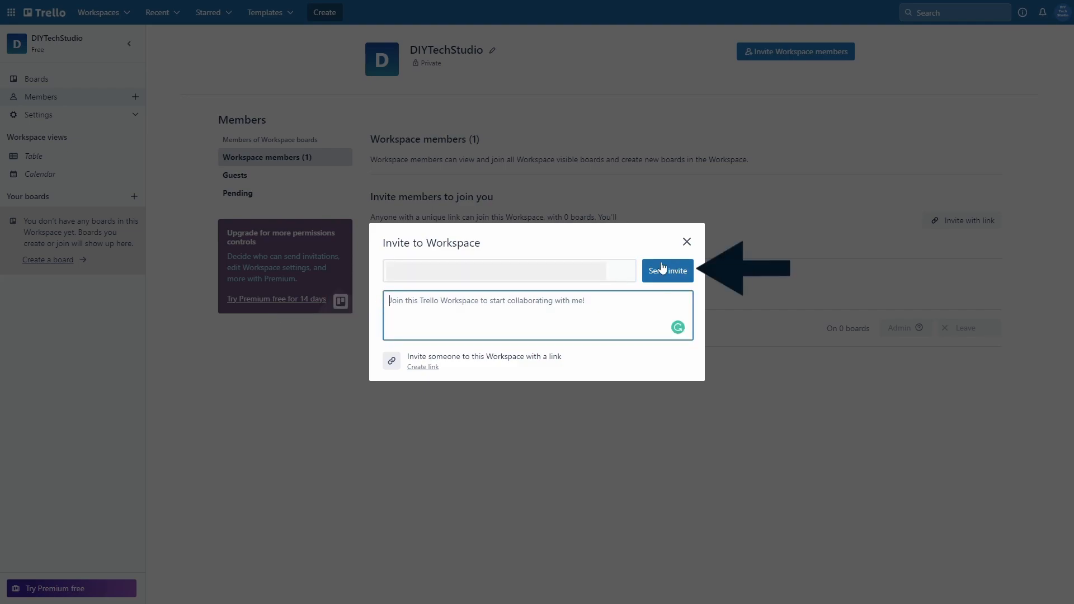
pyautogui.click(672, 276)
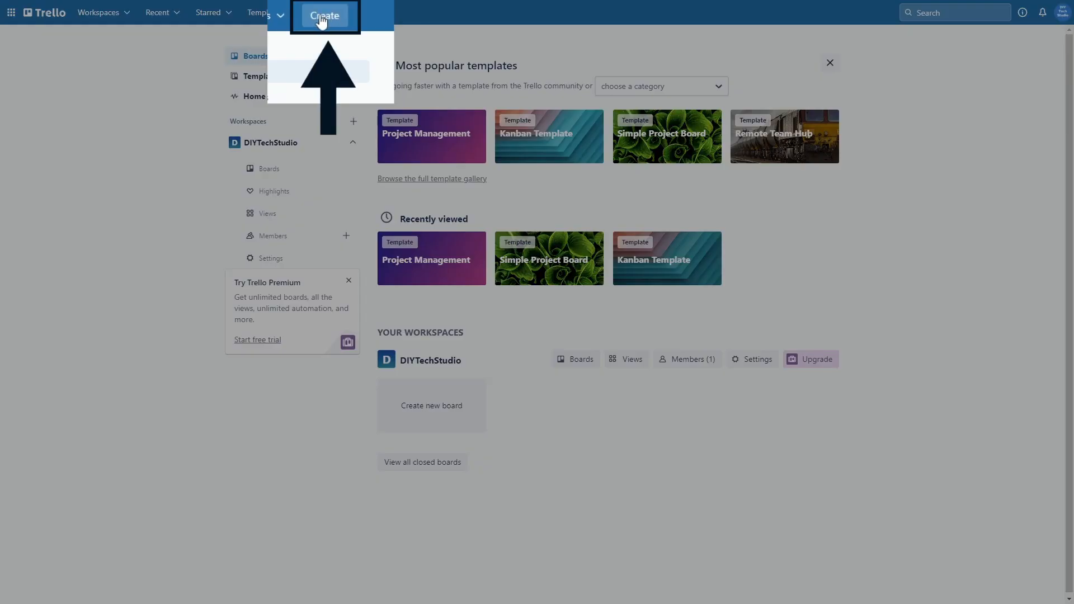
# Step: Create a board titled Trello Tutorial with the plain blue background and Private visibility
pyautogui.click(322, 17)
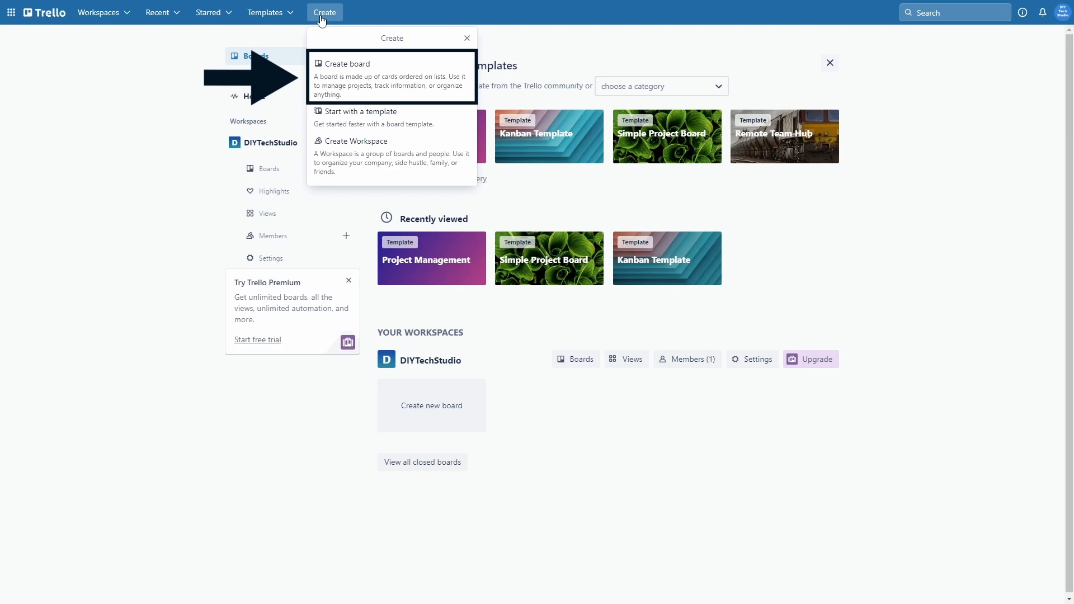
pyautogui.click(353, 80)
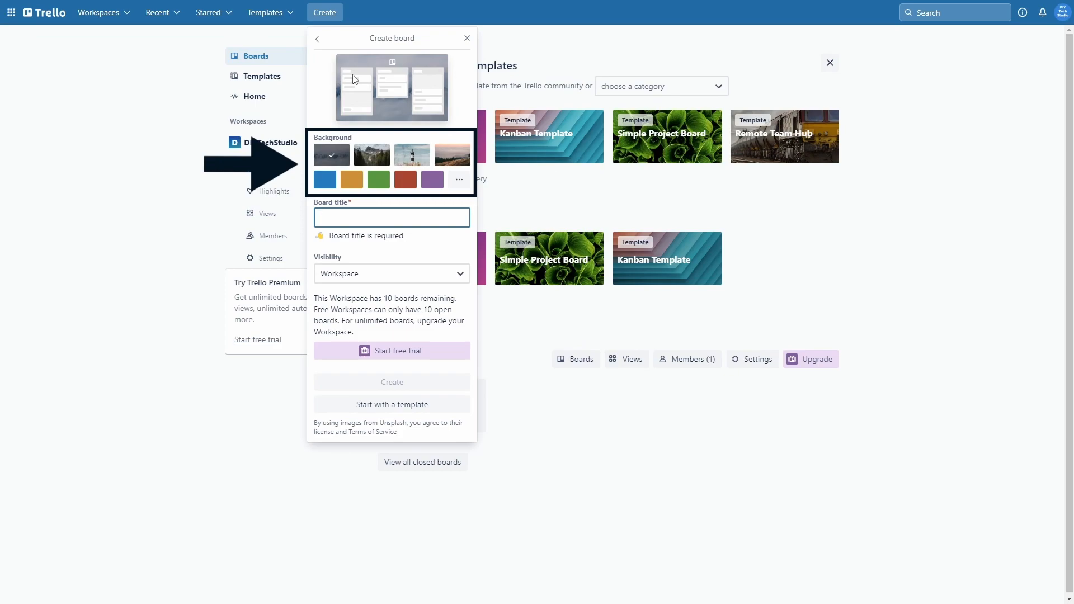
pyautogui.click(330, 185)
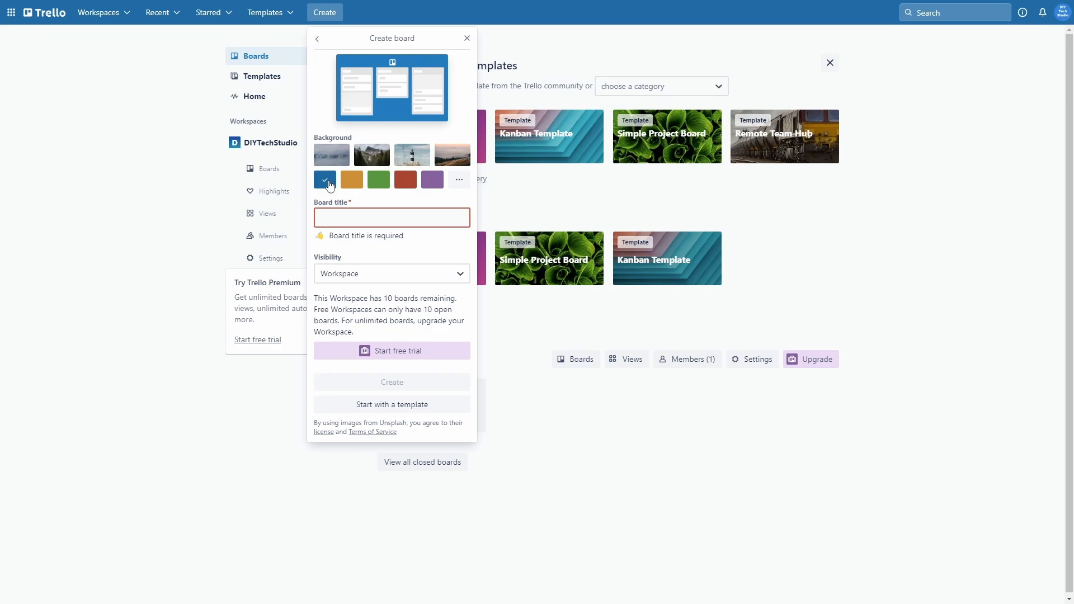
pyautogui.click(330, 215)
pyautogui.write('Tre')
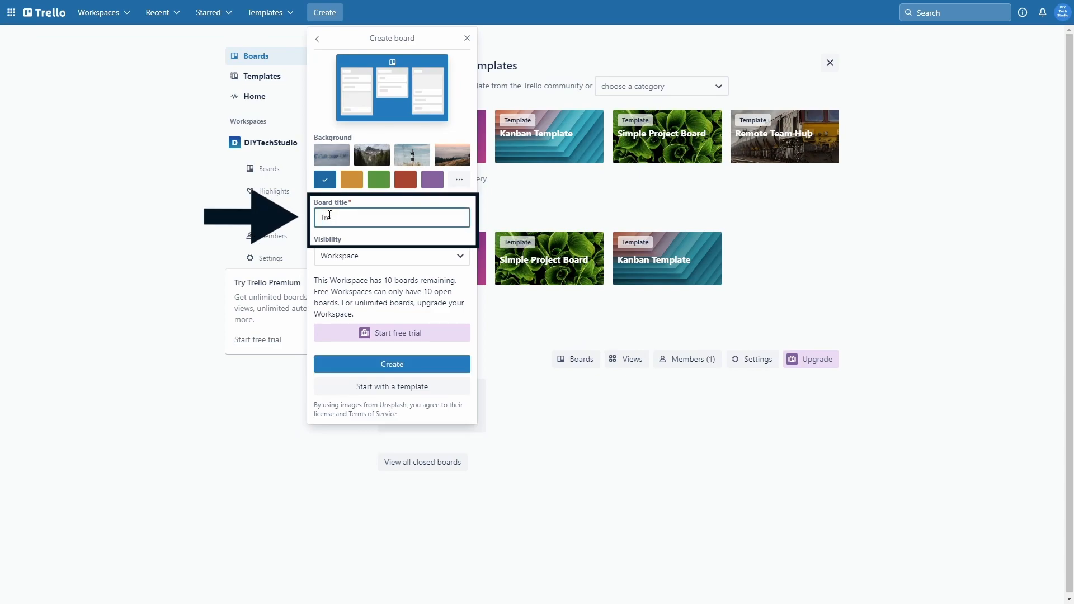
pyautogui.write('llo T')
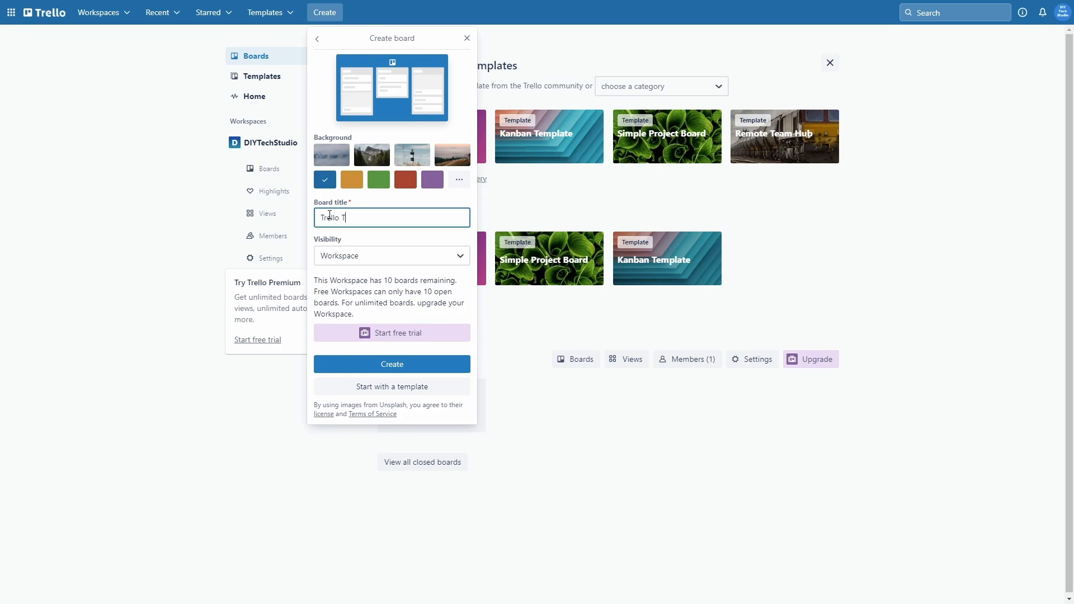
pyautogui.write('utorial')
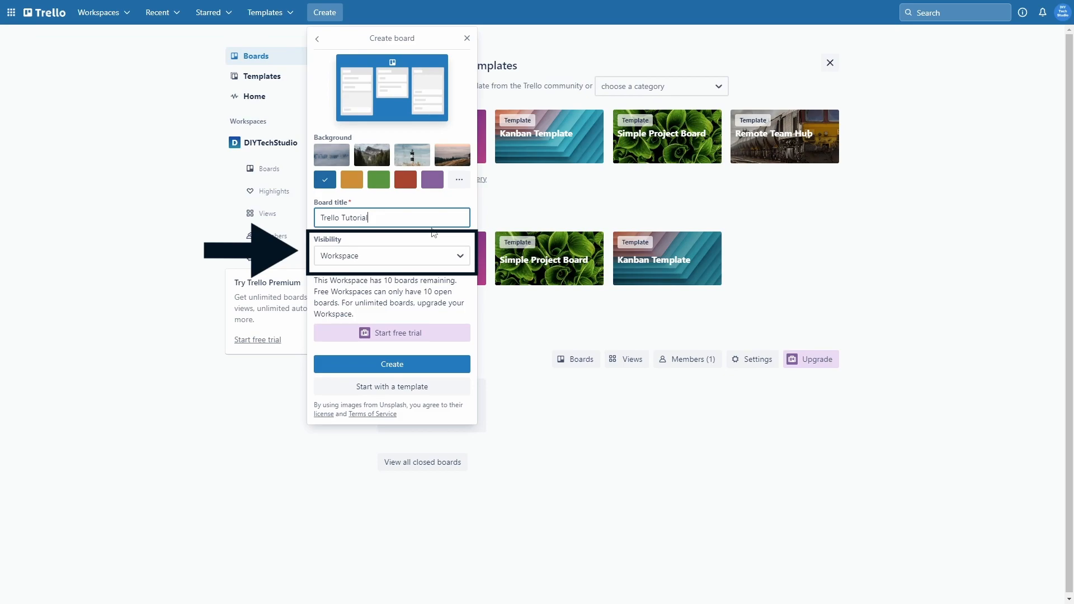
pyautogui.click(435, 258)
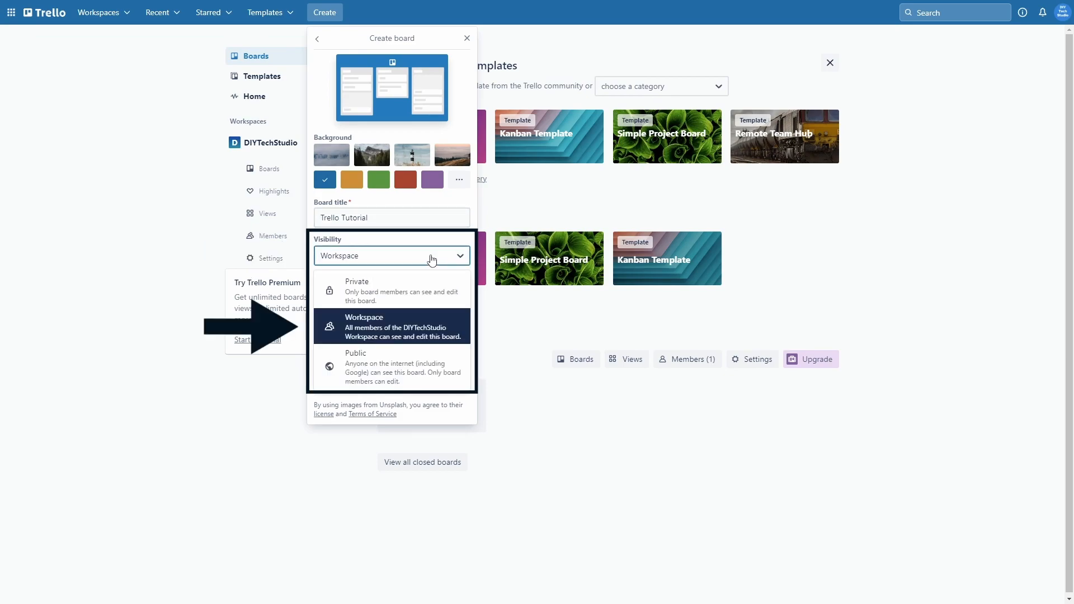
pyautogui.click(399, 294)
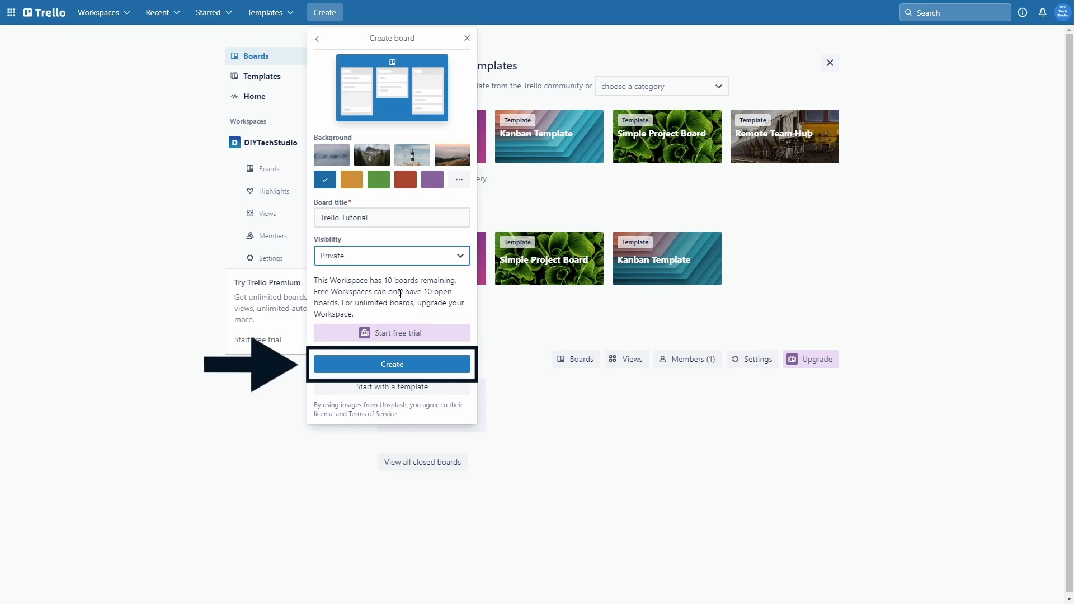
pyautogui.click(391, 364)
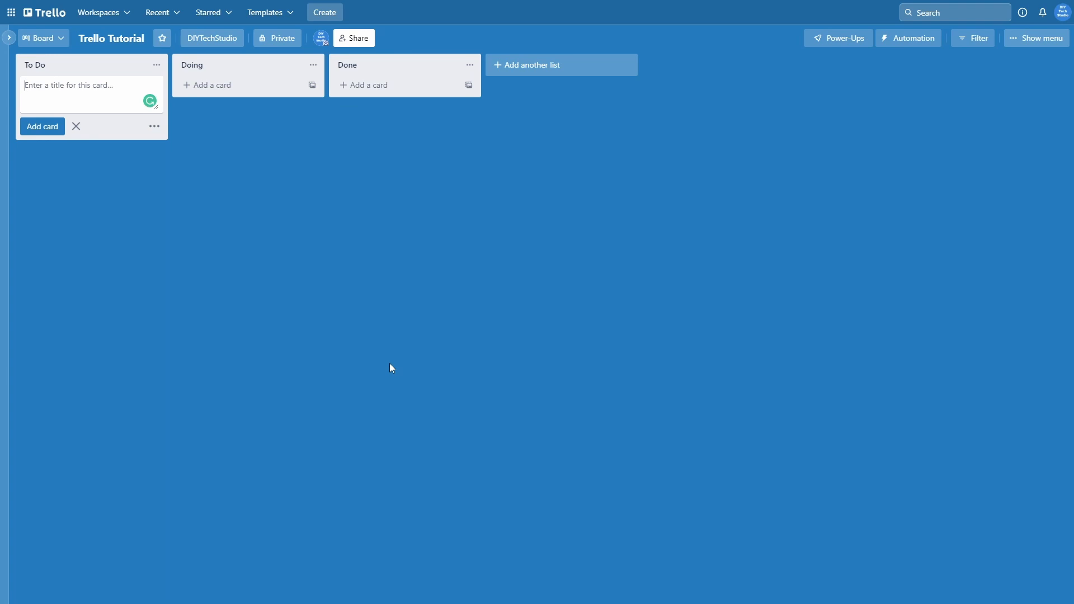
# Step: Rename the board's To Do, Doing and Done lists as Things to do, WIP and For Review
pyautogui.click(38, 67)
pyautogui.write('Things to do')
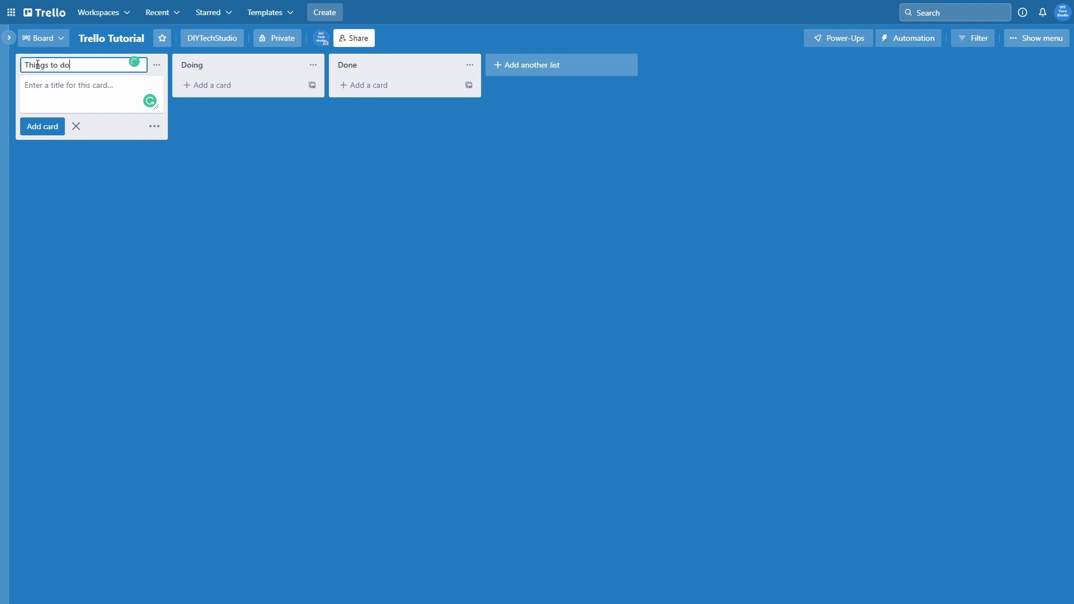
pyautogui.click(217, 175)
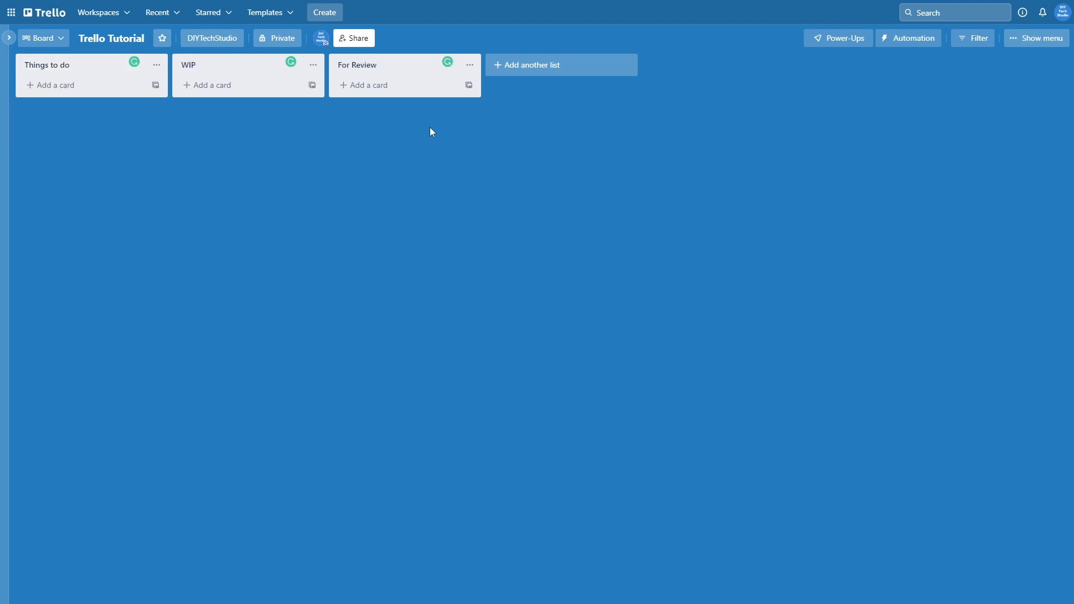
# Step: Add two more lists named For Revision and Done after the For Review list
pyautogui.click(528, 70)
pyautogui.write('For Revision')
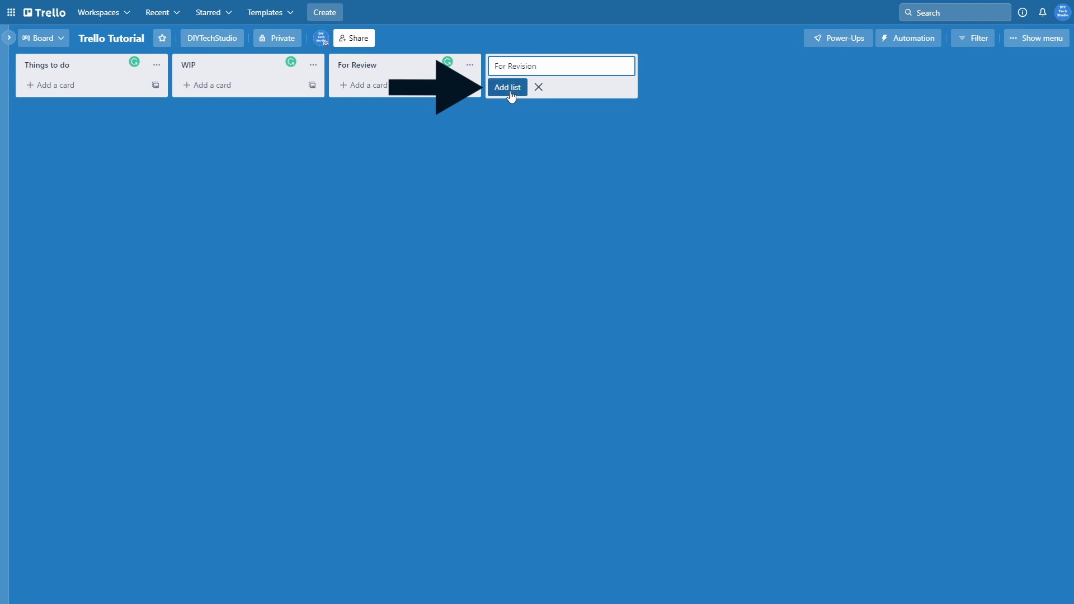
pyautogui.click(509, 88)
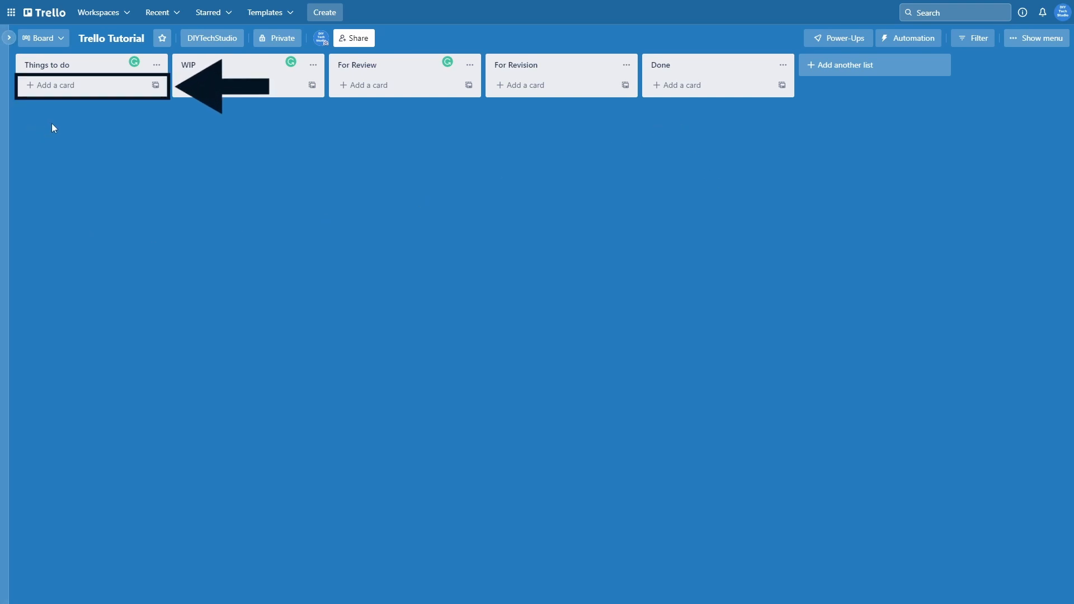
# Step: Add the cards Tutorial Script, Video Recording, Video Editing, Voice Over, Editing Voice Over, Thumbnail Creation and Uploading to the Things to do list
pyautogui.click(55, 88)
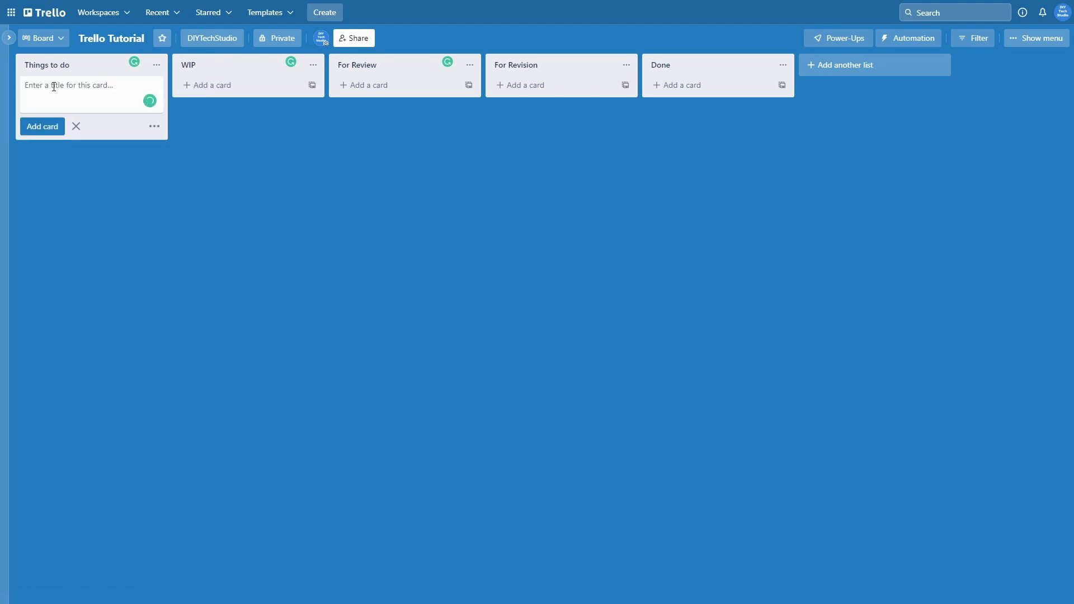
pyautogui.write('Tutorial Script')
pyautogui.click(48, 129)
pyautogui.write('Video Record')
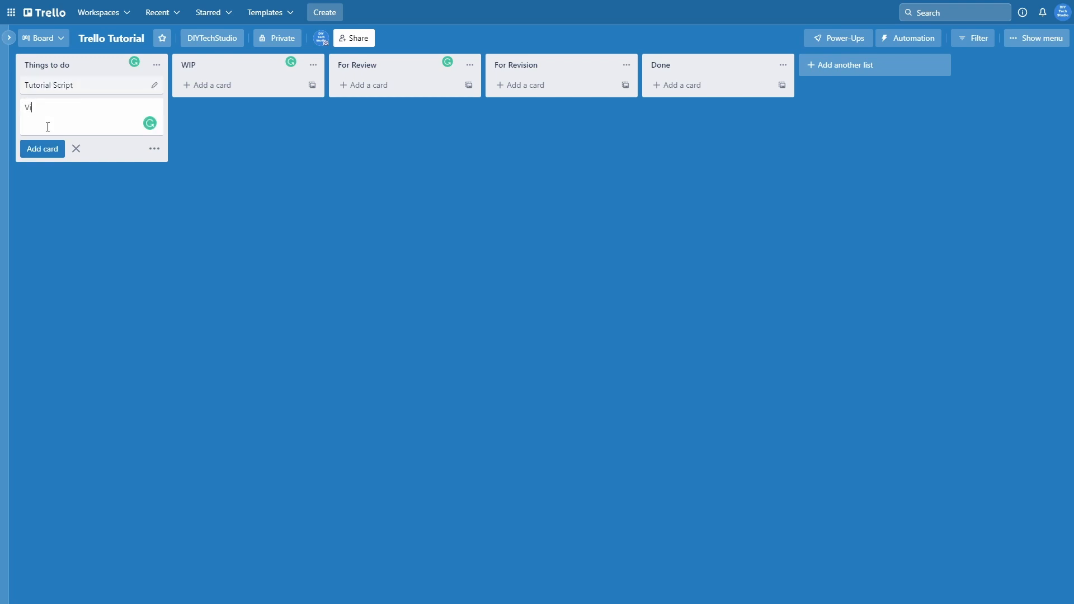
pyautogui.write('ing')
pyautogui.click(37, 148)
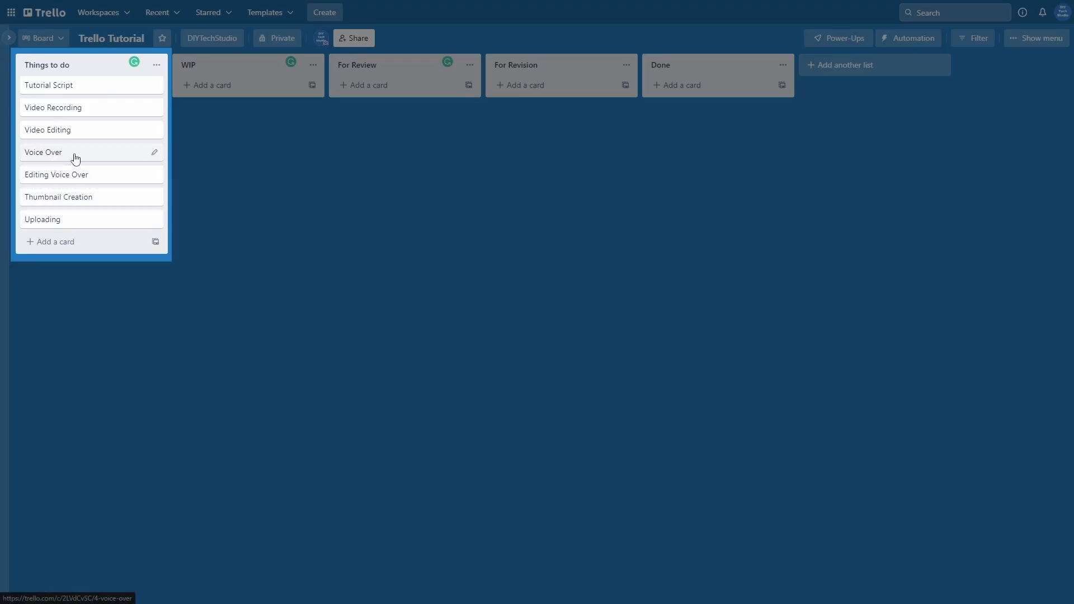
# Step: Move the Voice Over and Editing Voice Over cards above Video Editing in the Things to do list
pyautogui.moveTo(76, 159); pyautogui.dragTo(76, 133)
pyautogui.moveTo(79, 175); pyautogui.dragTo(79, 151)
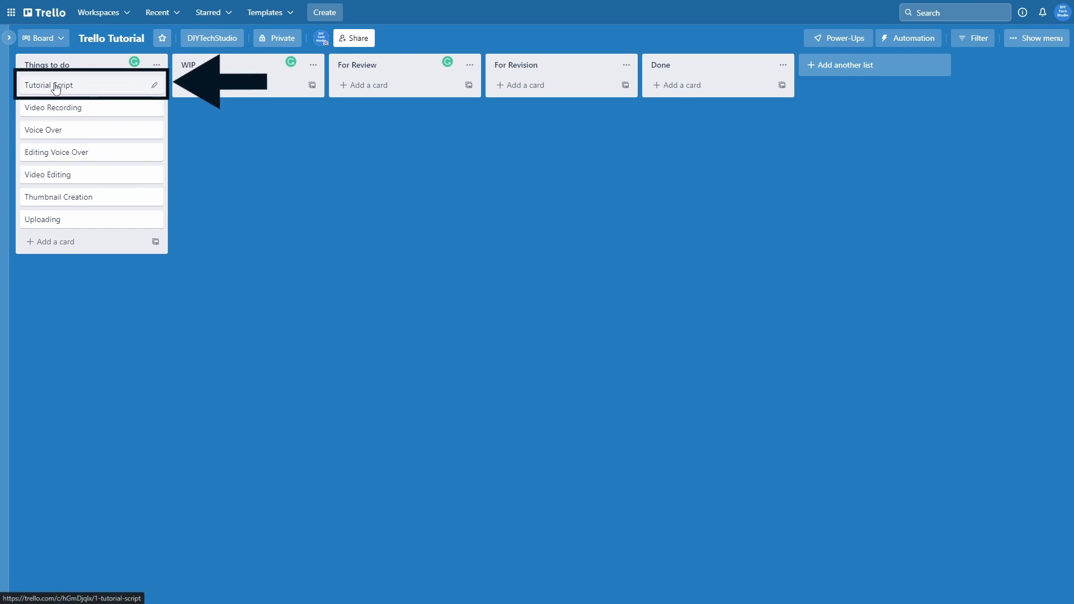
# Step: Add the description "Trello tutorial script" to the Tutorial Script card and save it
pyautogui.click(86, 91)
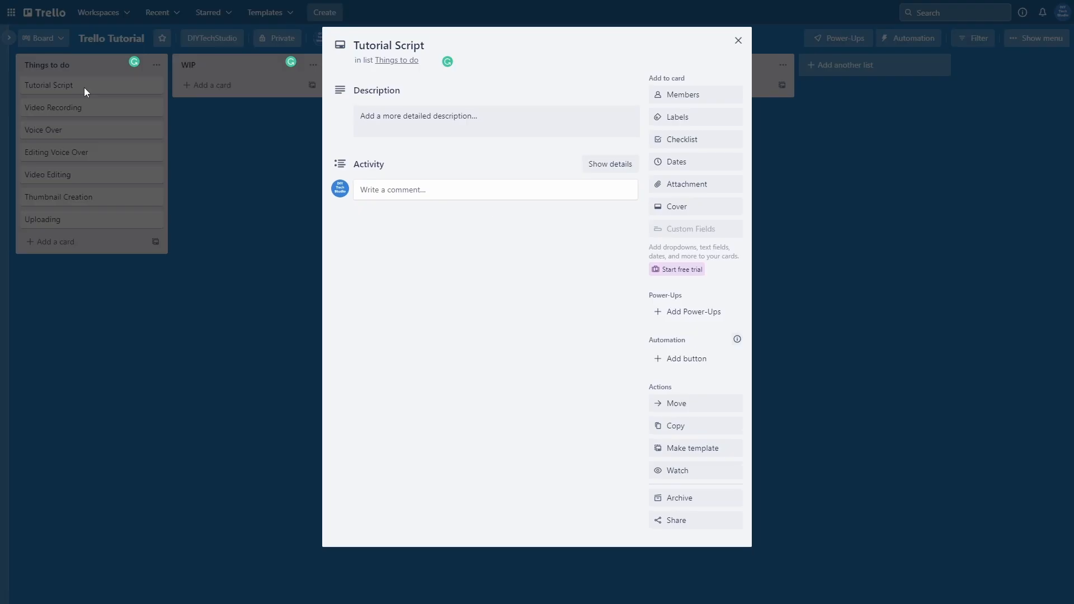
pyautogui.click(391, 120)
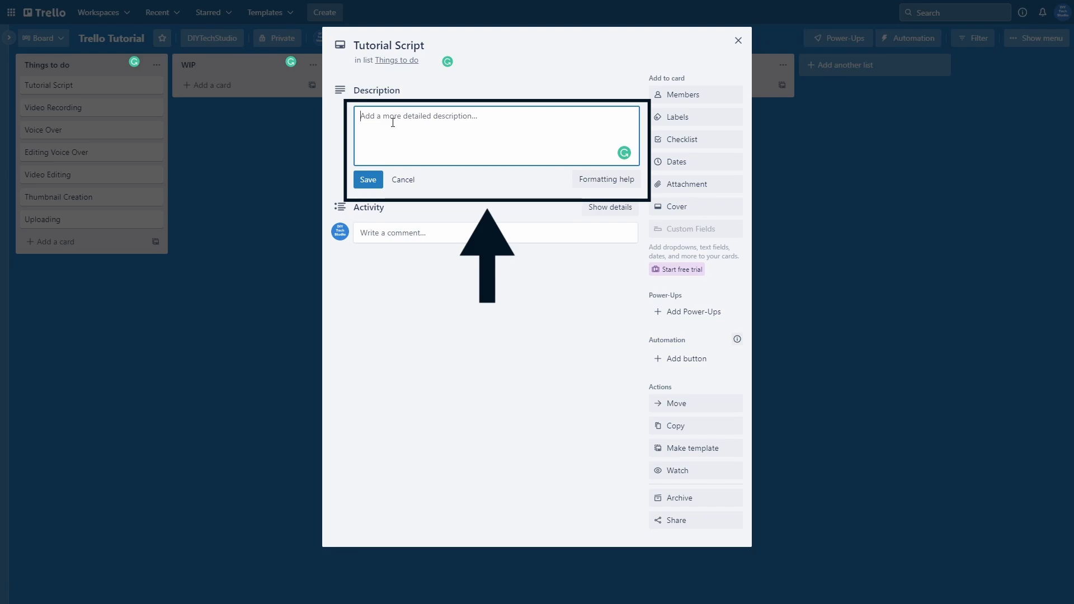
pyautogui.write('Trello tutorial script')
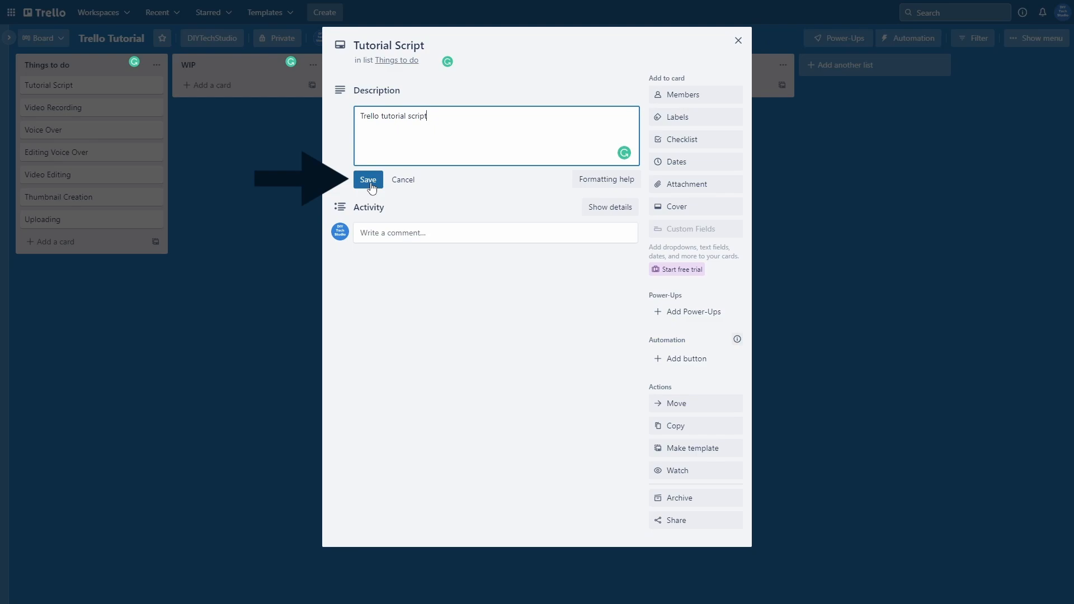
pyautogui.click(368, 180)
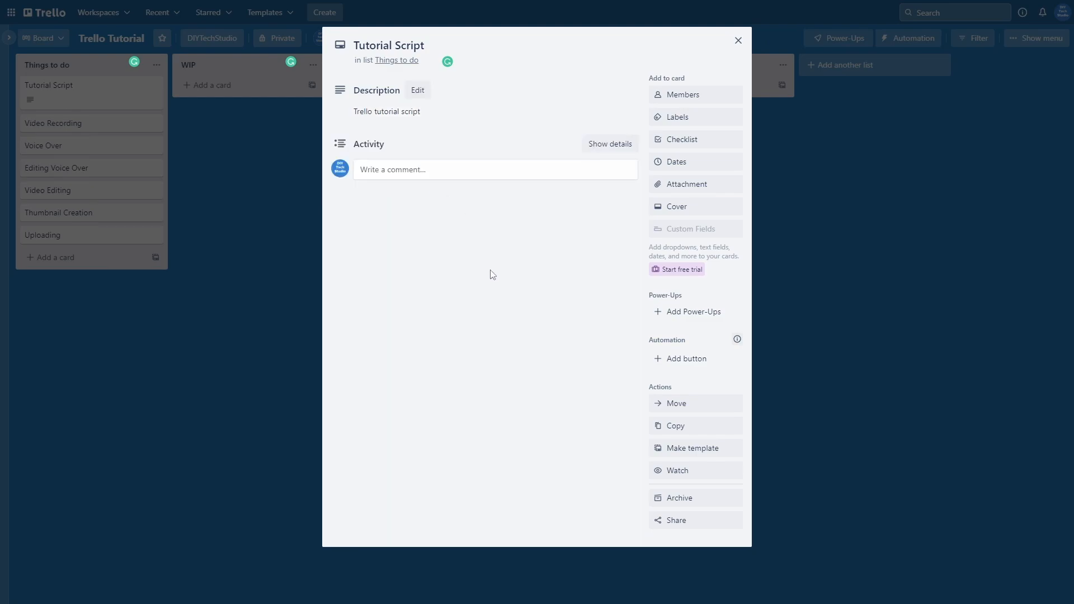
# Step: Append "(Modified Script)" to the Tutorial Script card's description and save the edit
pyautogui.click(422, 95)
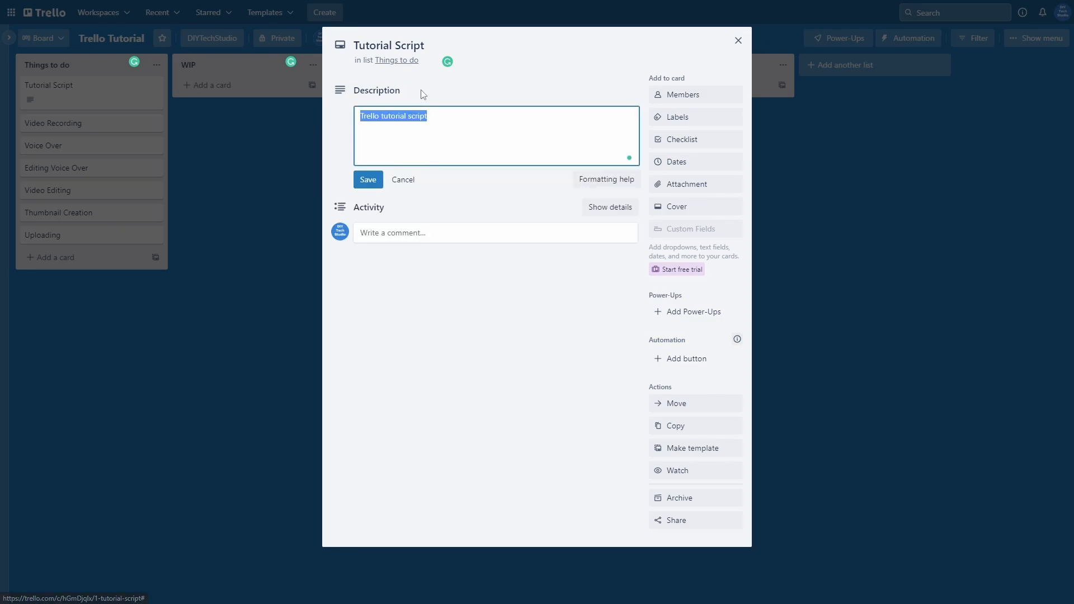
pyautogui.click(477, 134)
pyautogui.write('()')
pyautogui.write('Modified ')
pyautogui.write('Script')
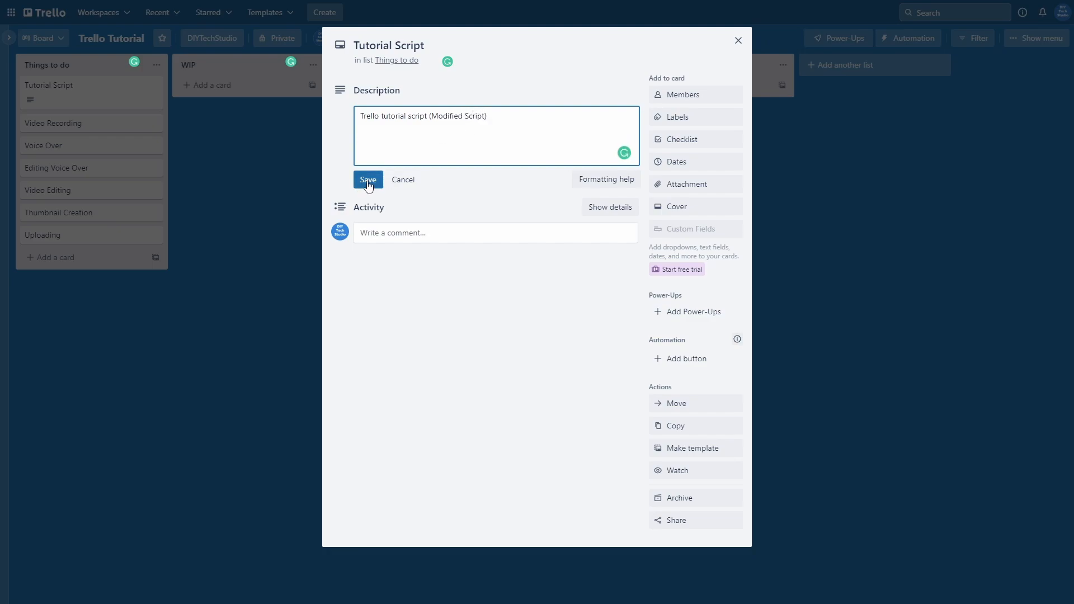
pyautogui.click(368, 180)
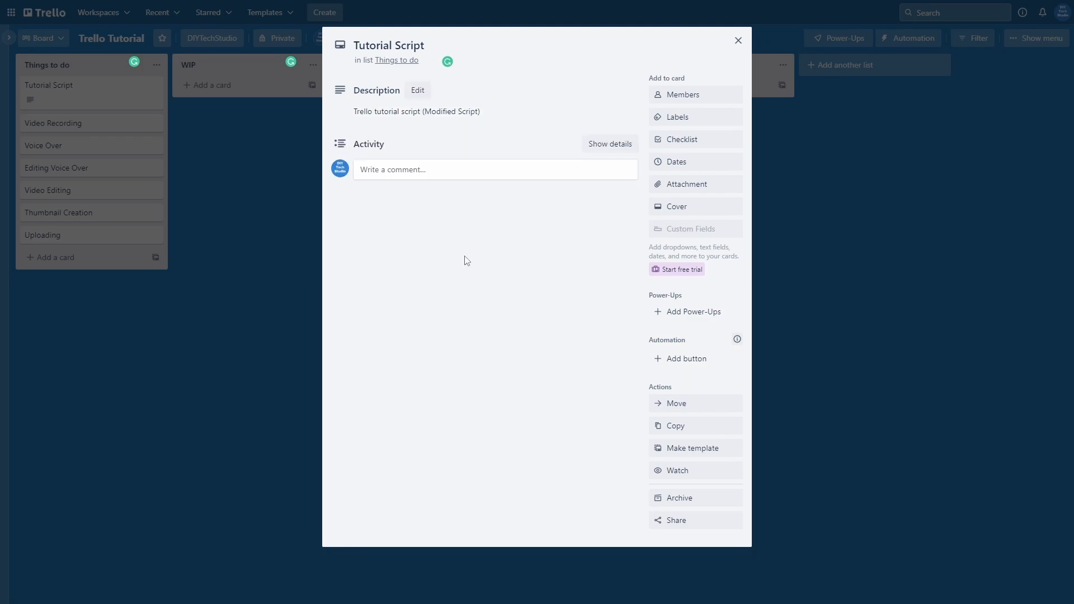
# Step: Assign the board member DIYTech Studio to the Tutorial Script card
pyautogui.click(690, 98)
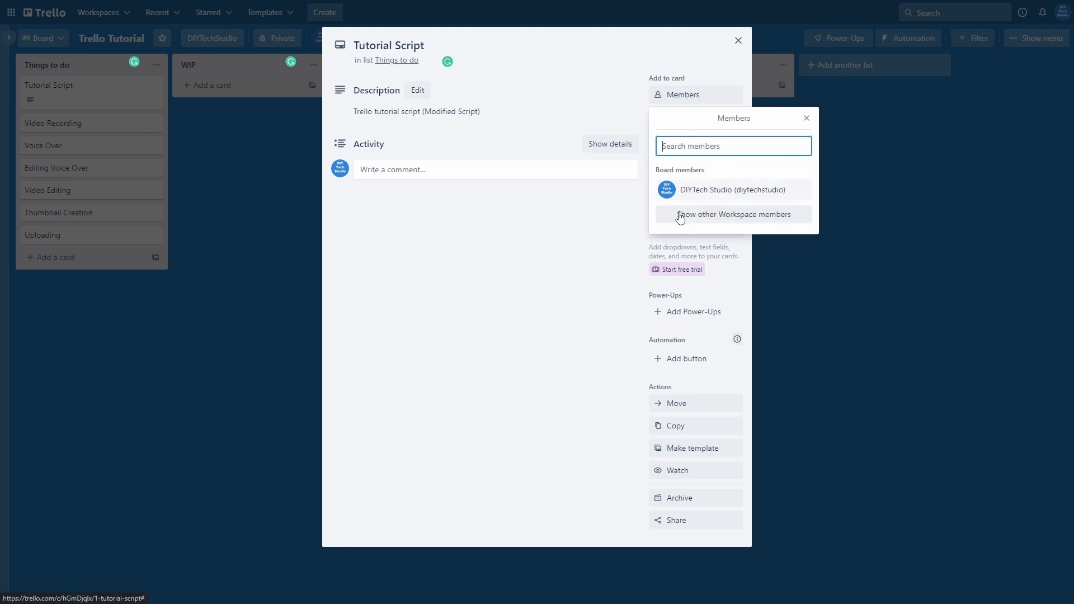
pyautogui.click(734, 193)
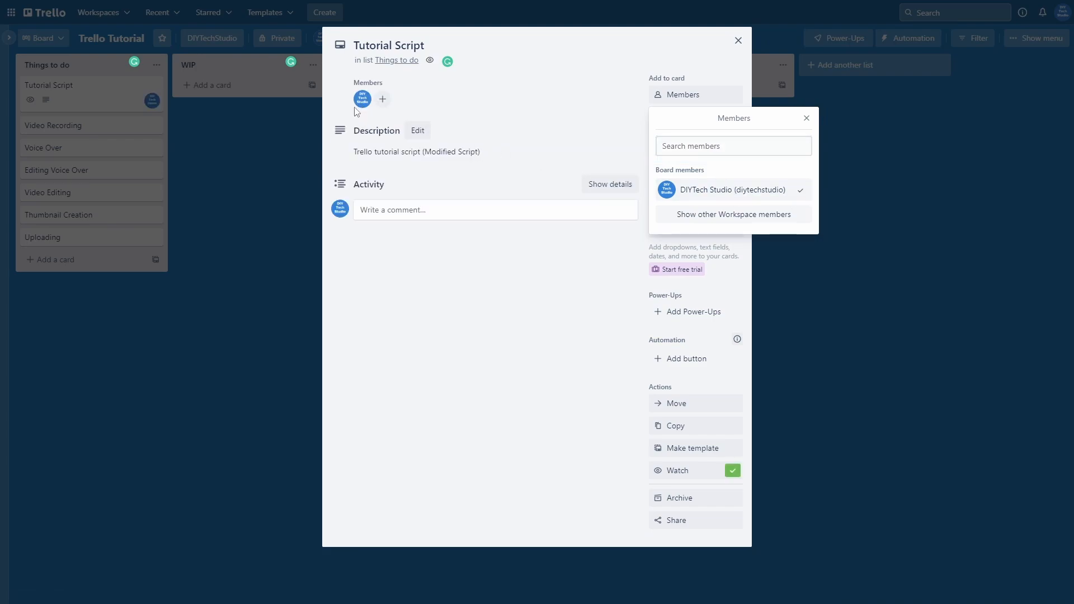
pyautogui.click(806, 118)
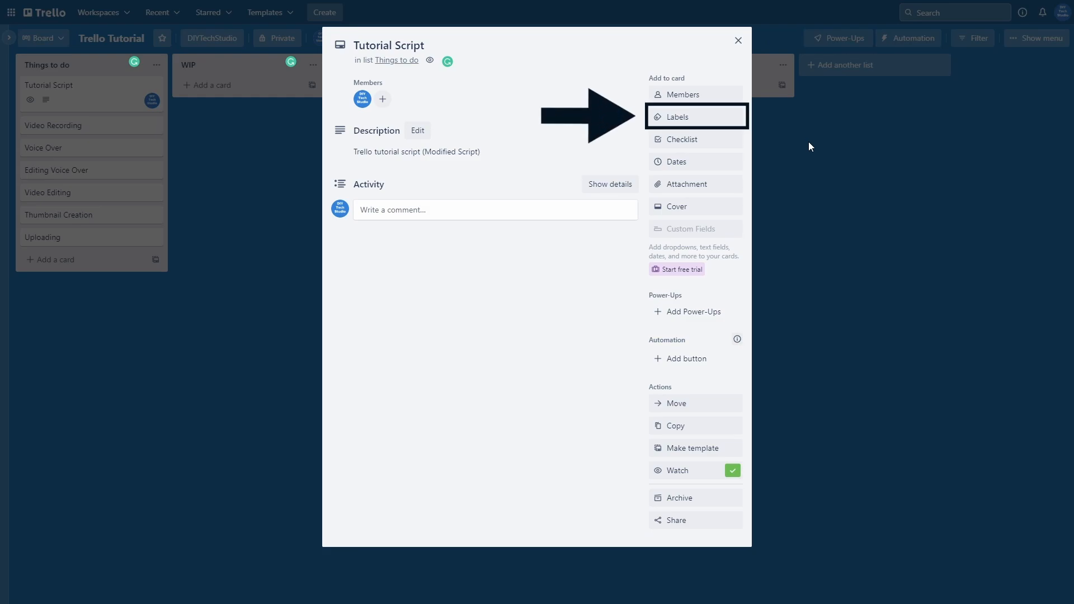
# Step: Apply the green label to the Tutorial Script card and name that label Script
pyautogui.click(692, 120)
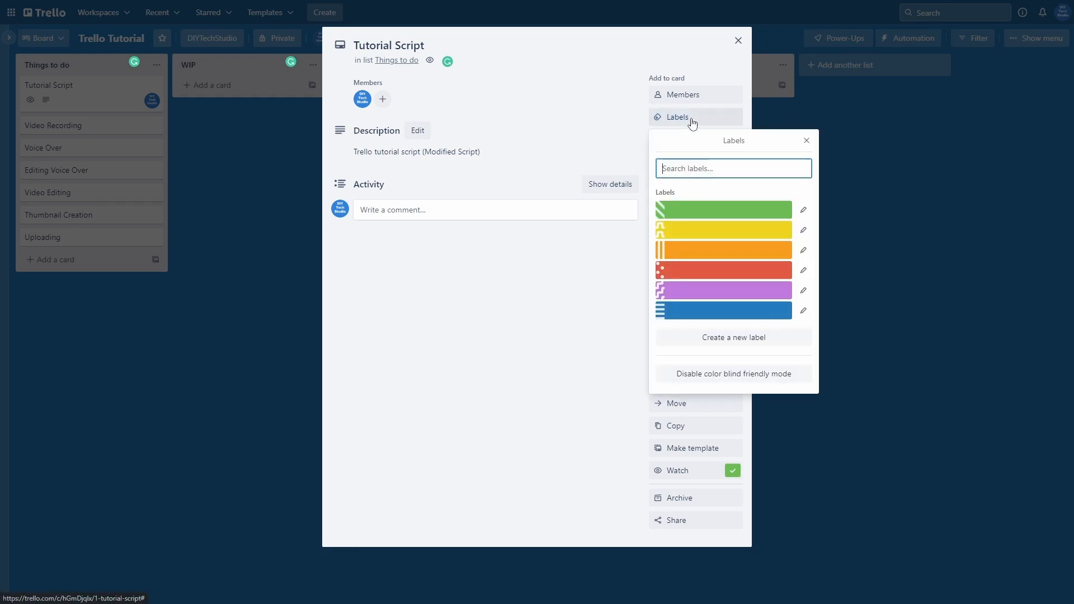
pyautogui.click(722, 211)
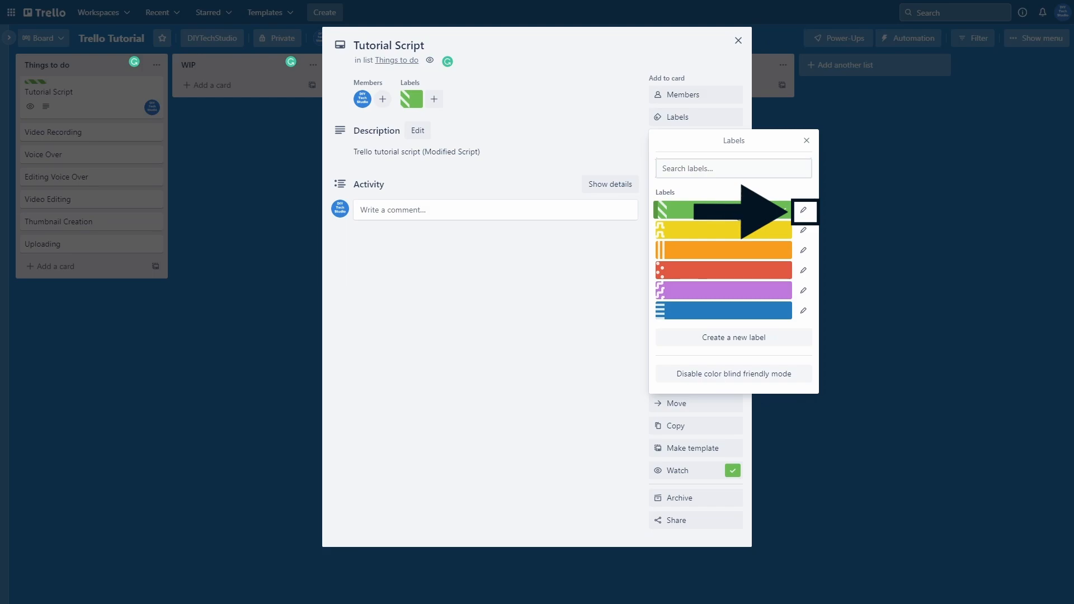
pyautogui.click(803, 213)
pyautogui.write('S')
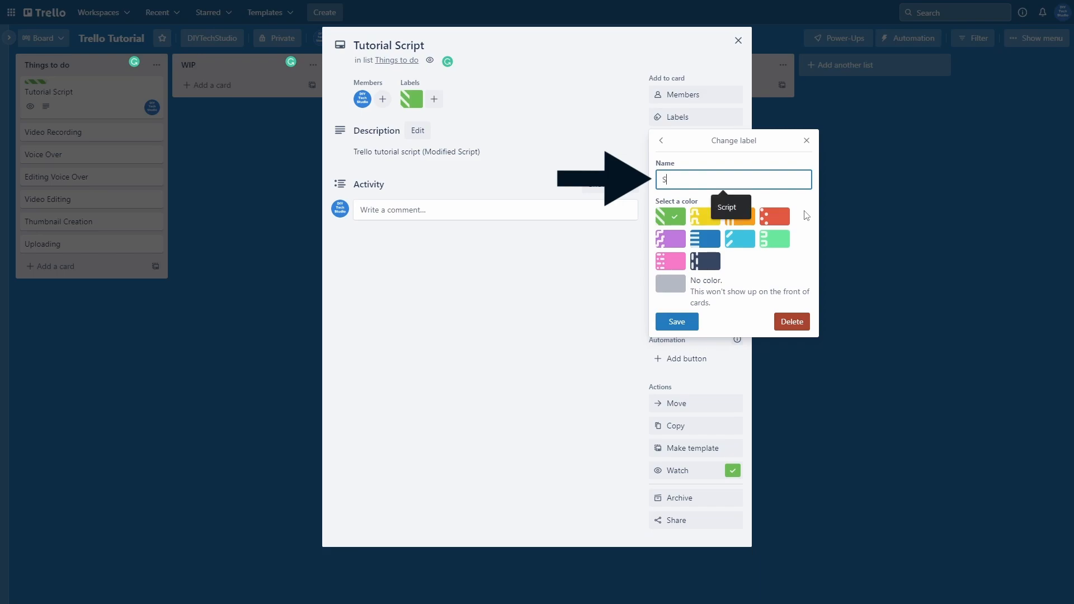
pyautogui.write('cript')
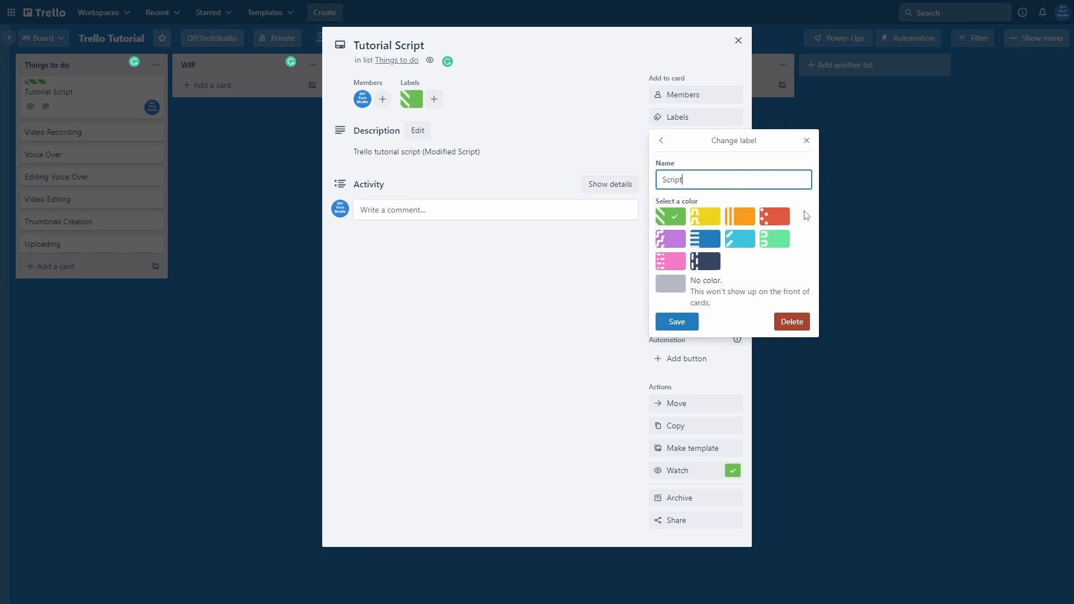
pyautogui.click(676, 322)
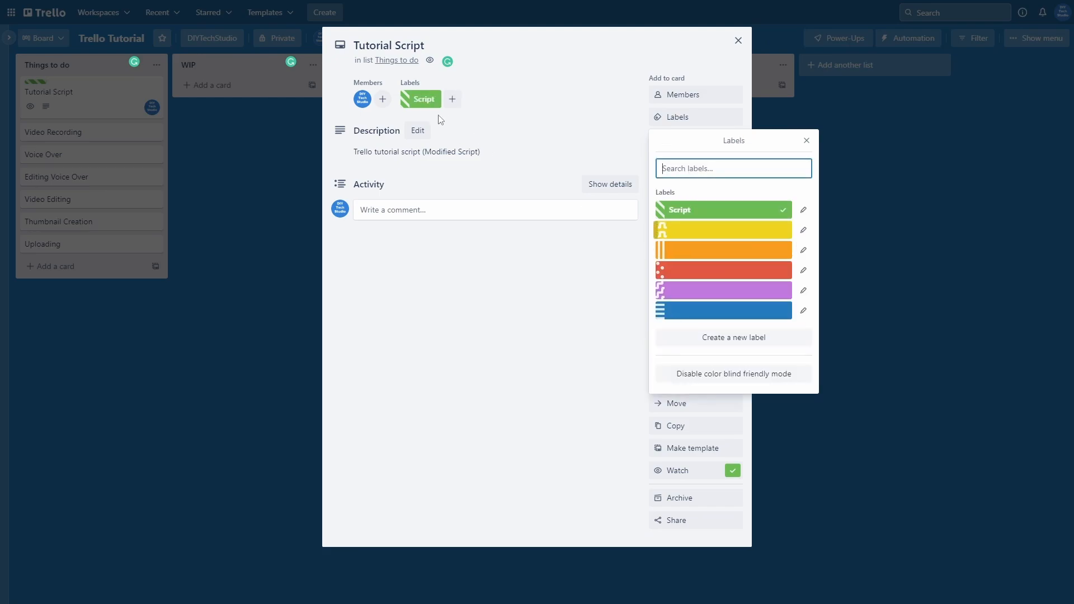
pyautogui.click(806, 141)
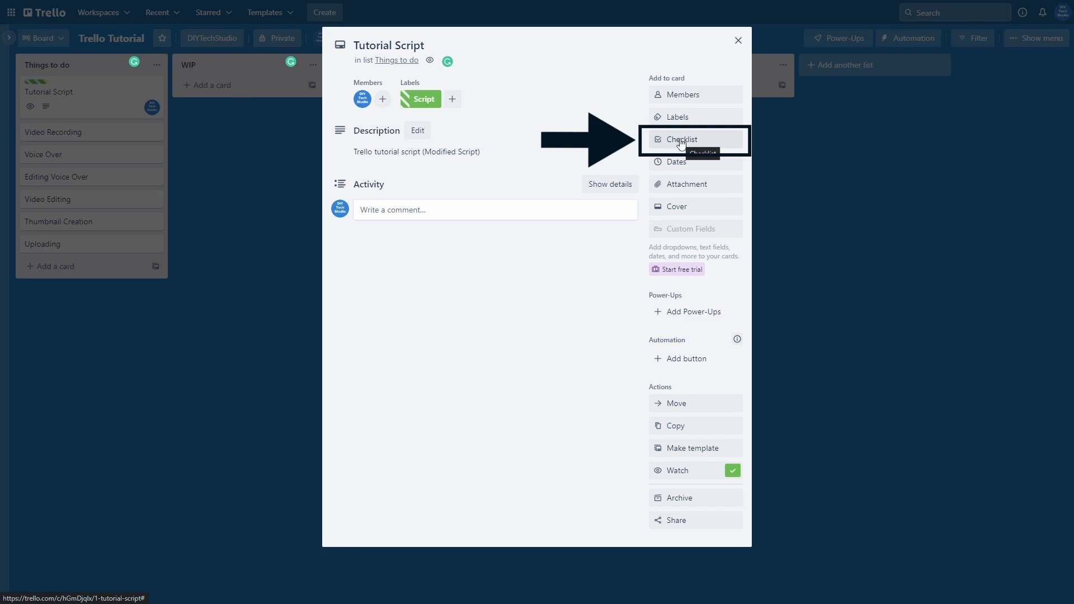
# Step: Add a checklist titled Script Checklist to the Tutorial Script card
pyautogui.click(681, 141)
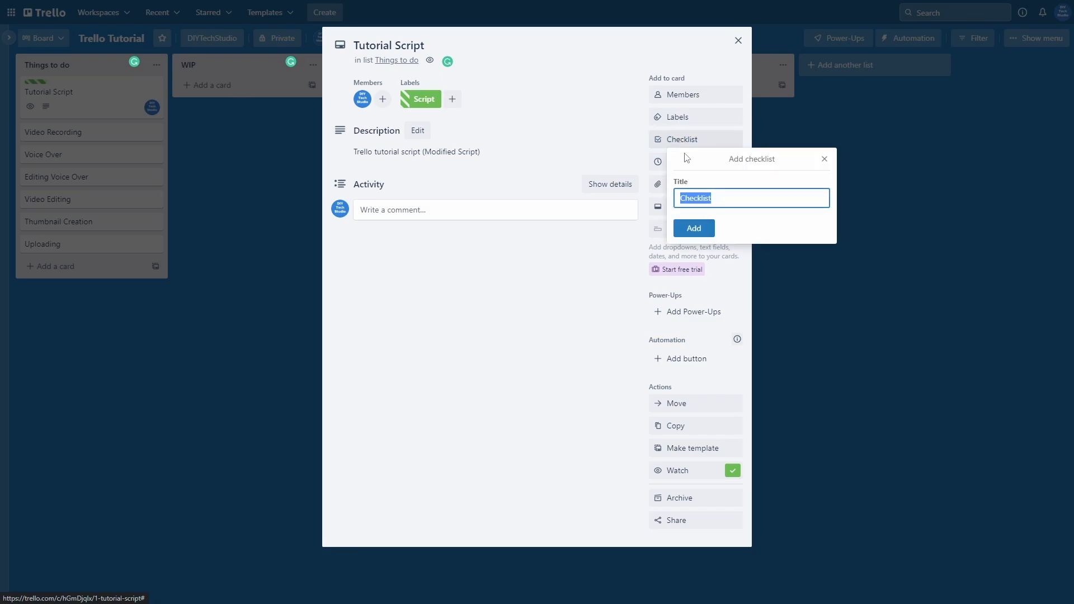
pyautogui.click(682, 198)
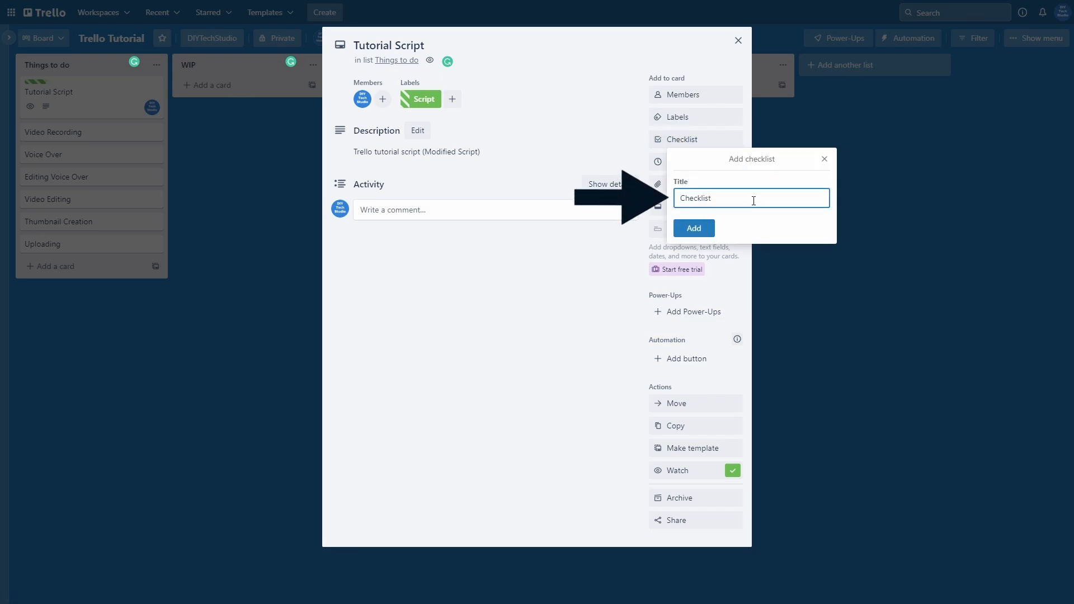
pyautogui.write('Script')
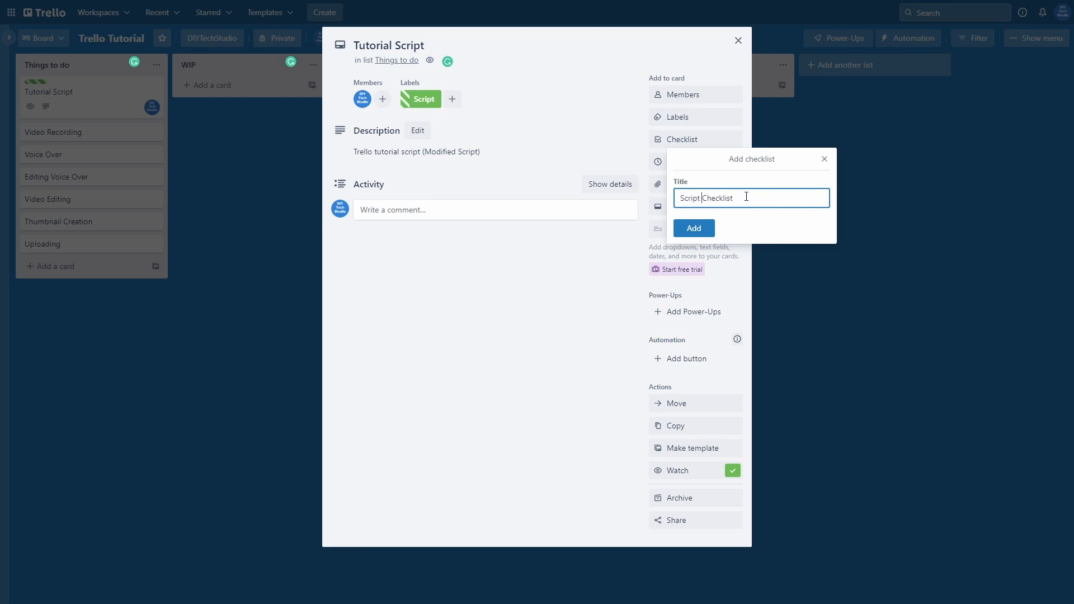
pyautogui.click(693, 228)
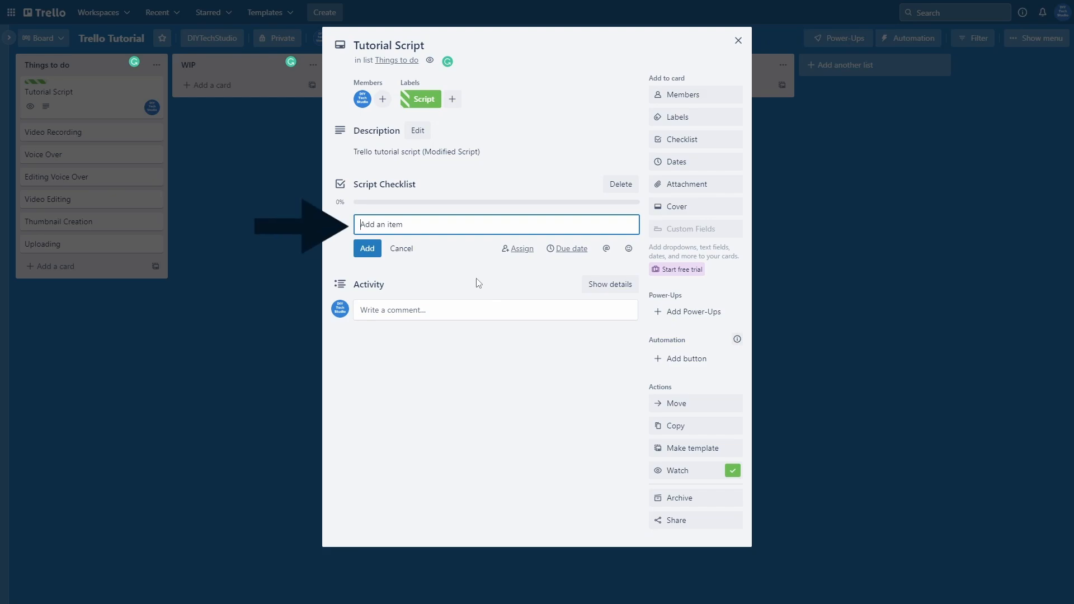
pyautogui.write('Spelling Mistakes')
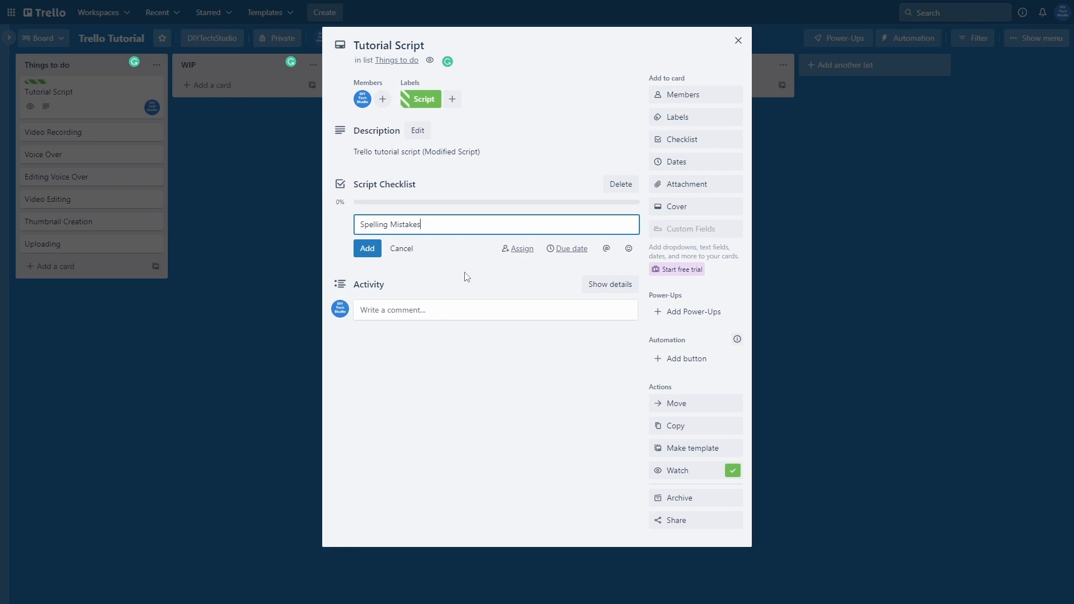
pyautogui.click(606, 249)
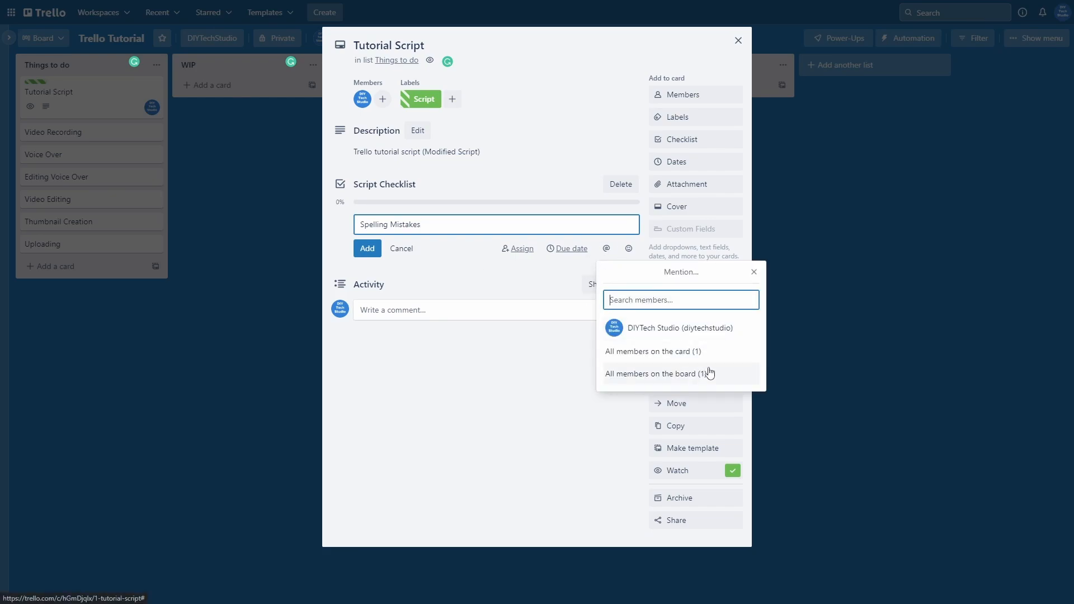
pyautogui.click(703, 334)
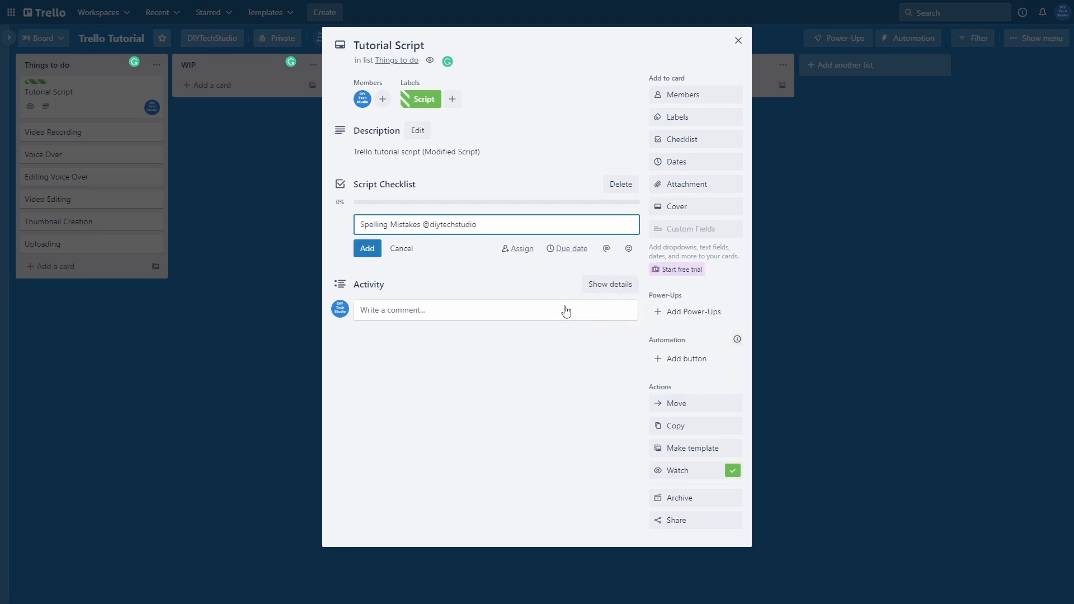
pyautogui.click(516, 249)
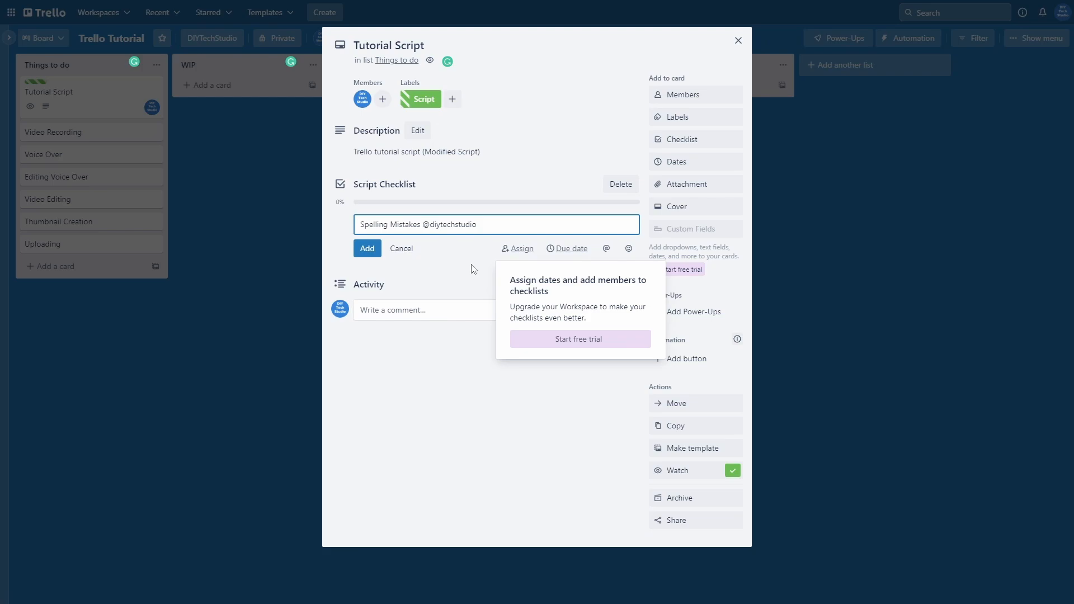
pyautogui.click(367, 249)
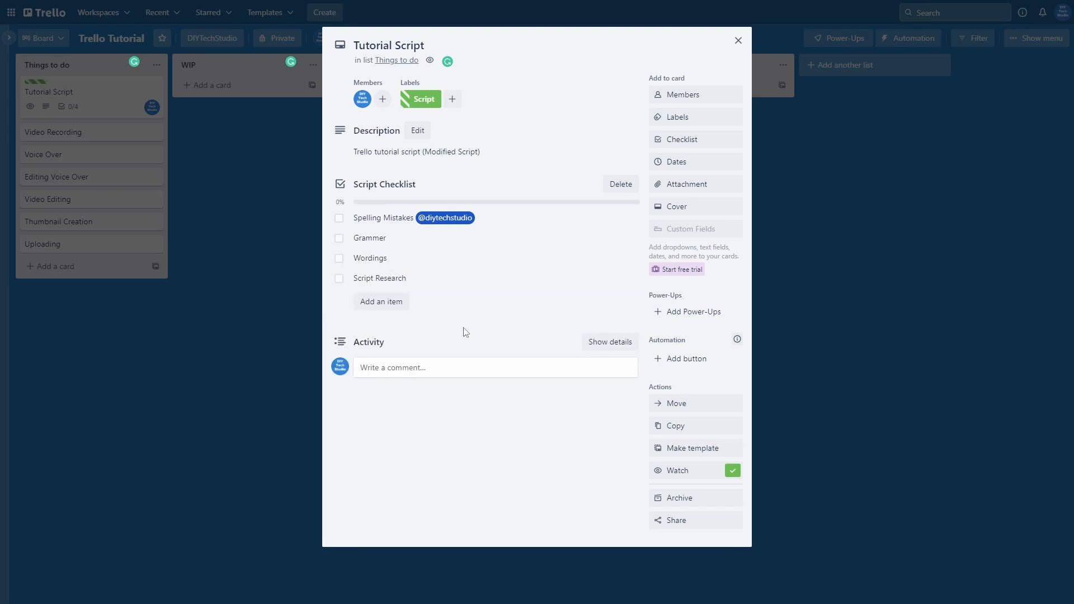
# Step: Mark the Spelling Mistakes checklist item as complete and reset it to incomplete
pyautogui.click(339, 219)
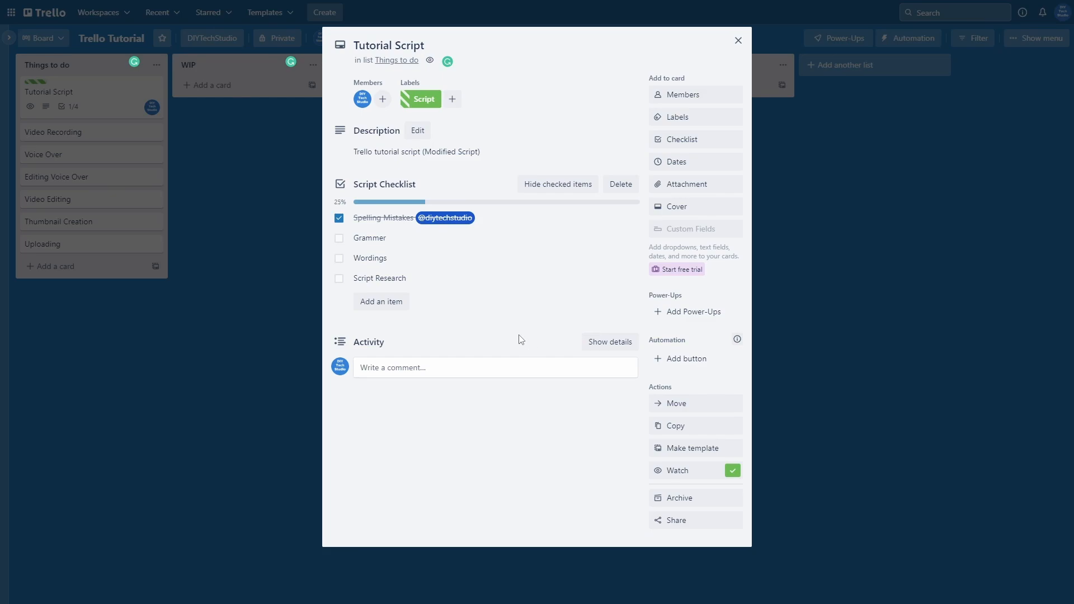
pyautogui.click(339, 218)
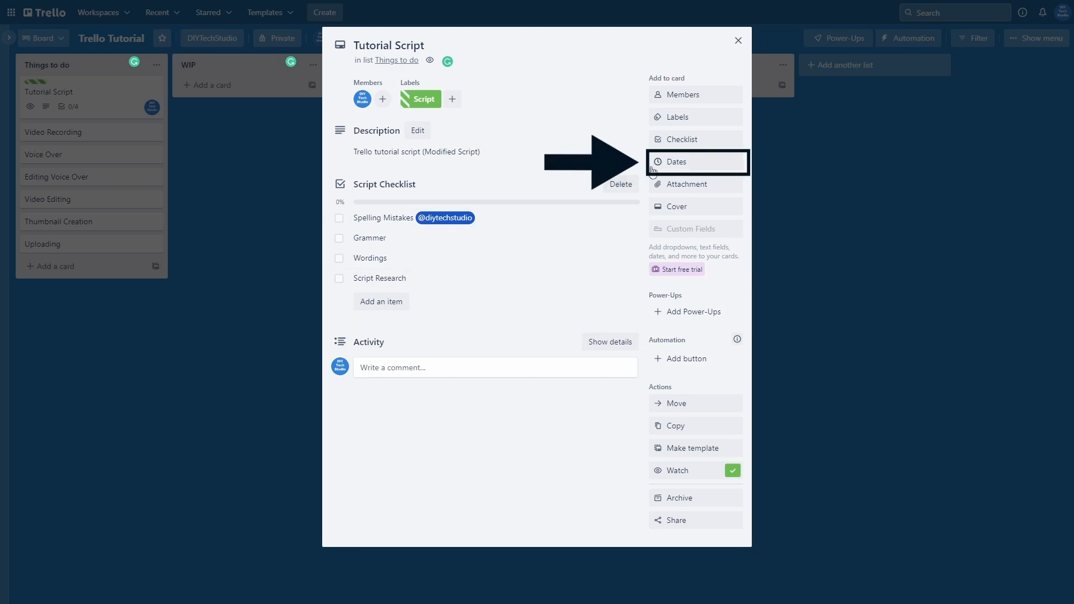
# Step: Set the card's start date to 8/18/2022 and due date to 08/24/2022 at 9:00 AM, with a reminder 2 Days before
pyautogui.click(675, 162)
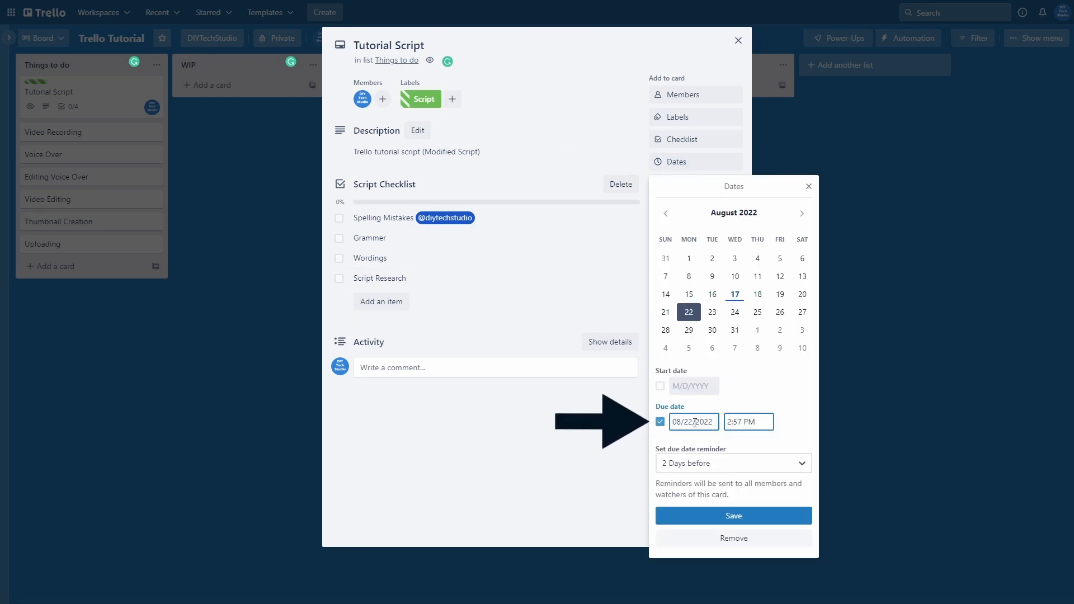
pyautogui.click(712, 313)
pyautogui.click(741, 423)
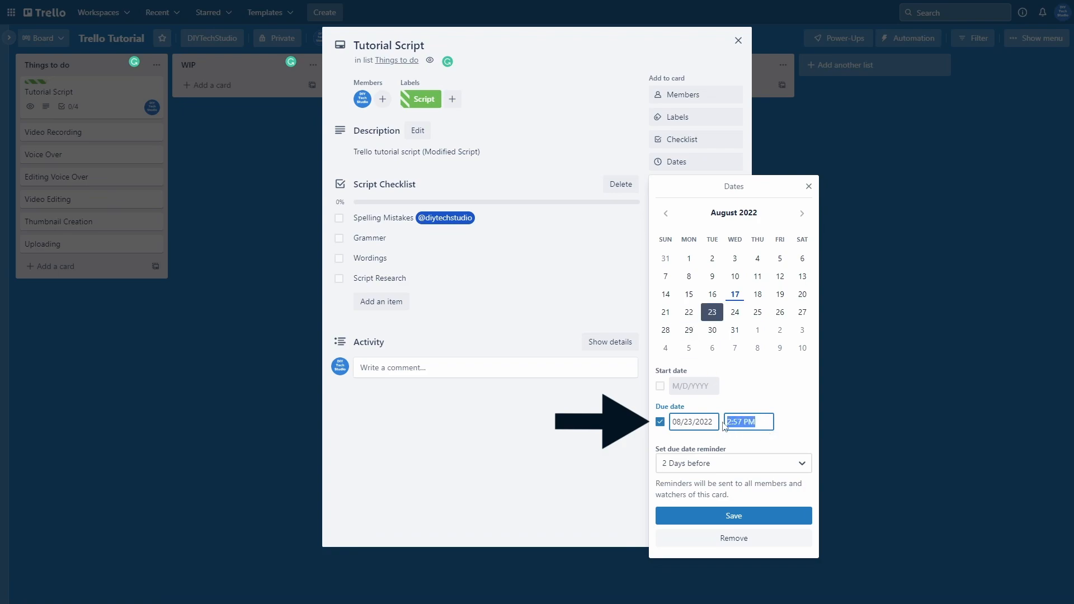
pyautogui.write('8:00')
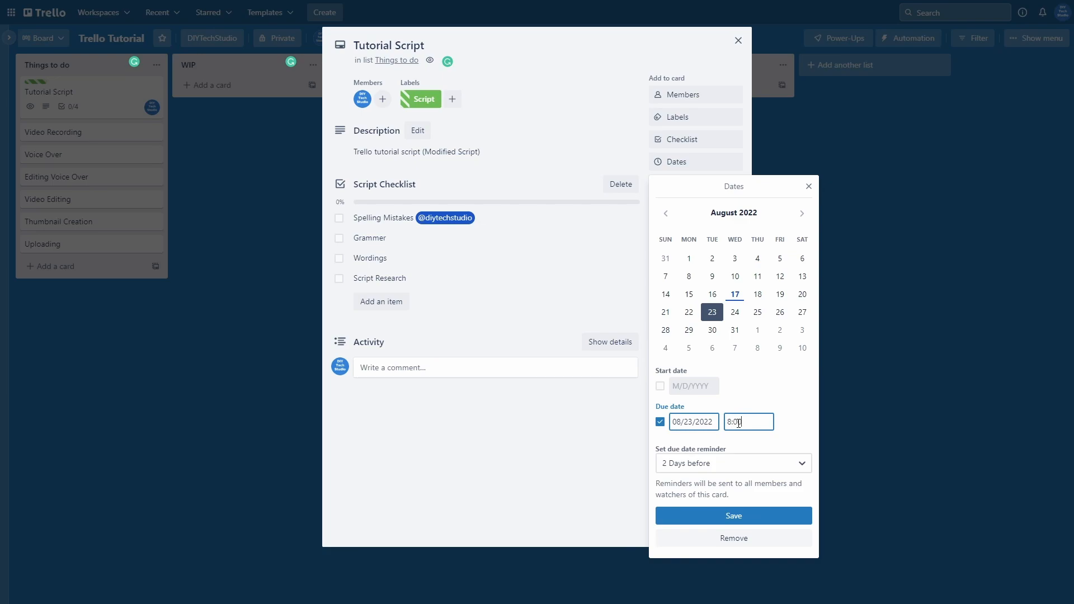
pyautogui.write(' AM')
pyautogui.click(660, 387)
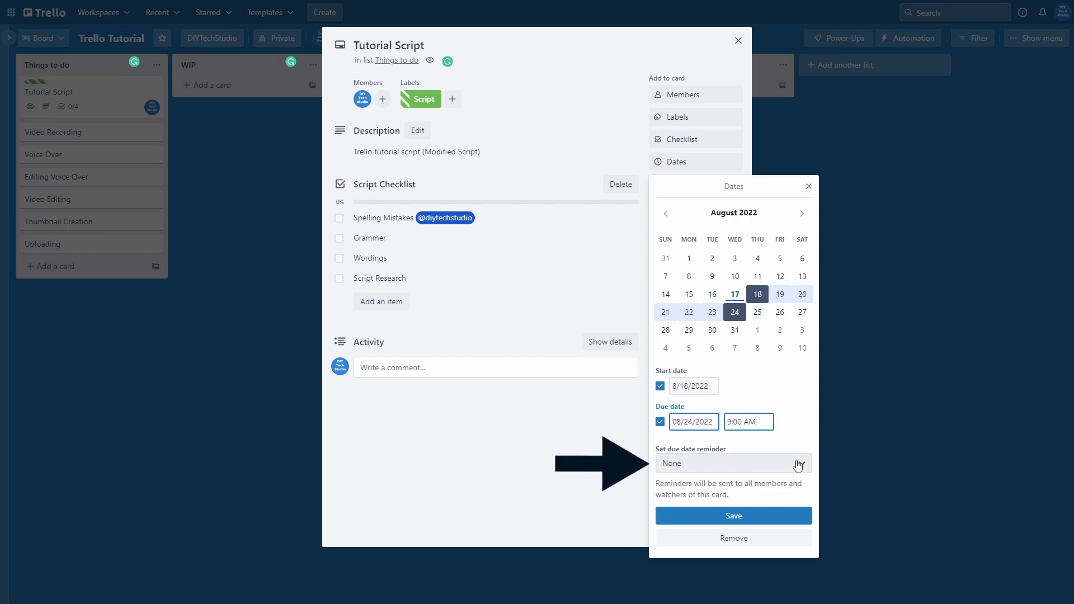
pyautogui.click(798, 466)
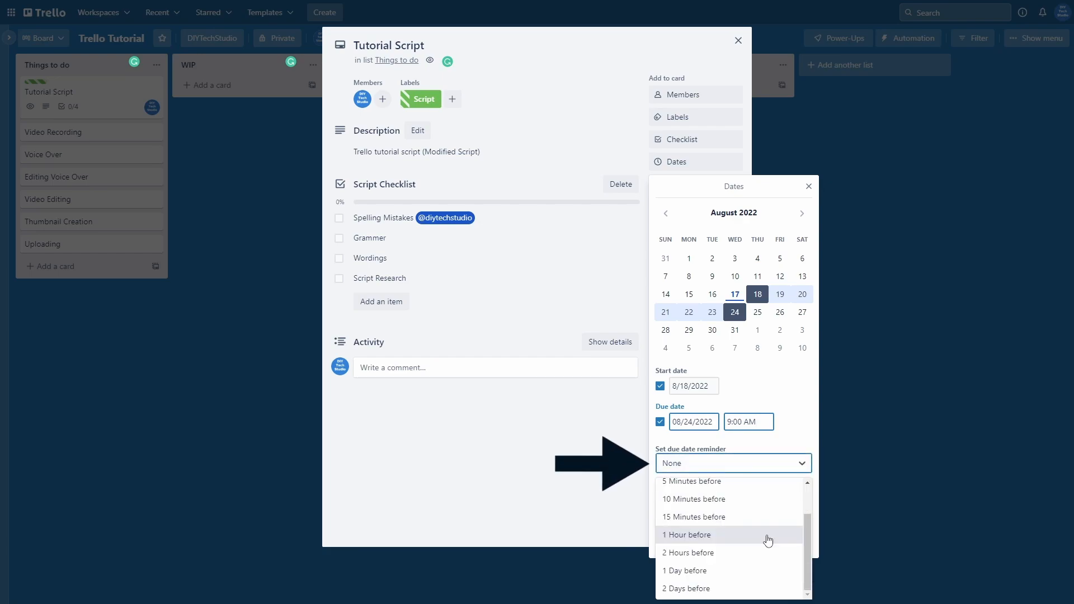
pyautogui.click(716, 588)
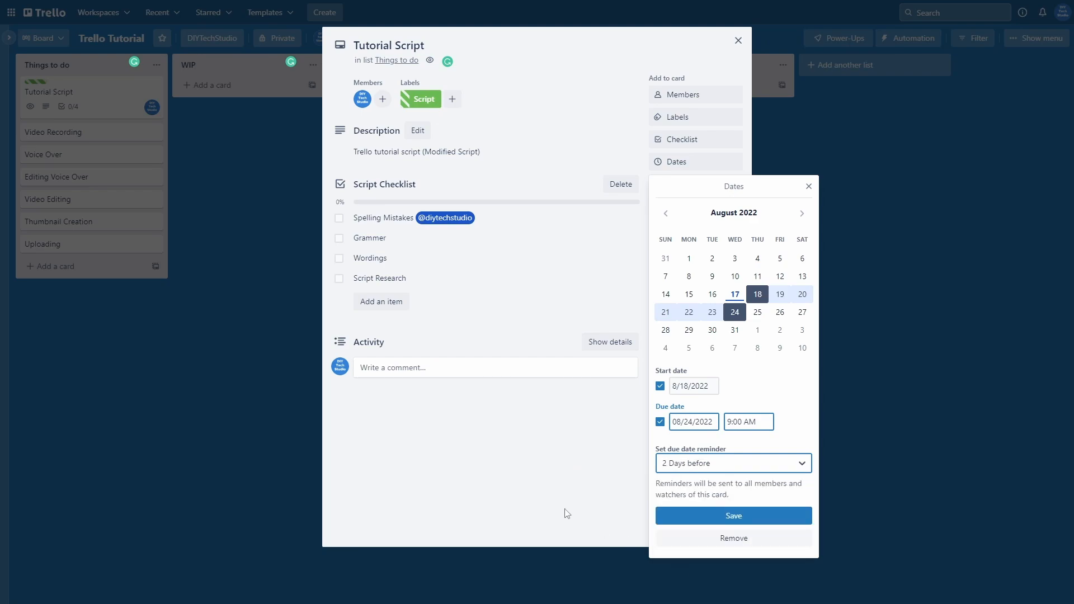
pyautogui.click(722, 517)
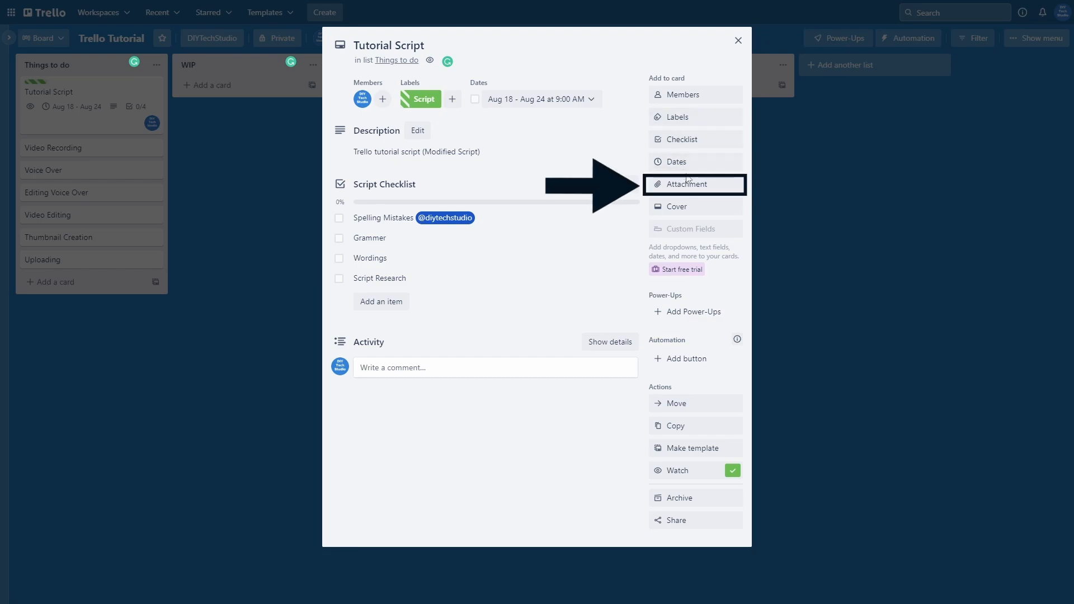
# Step: Attach the Sample Script text file from the computer's Desktop to the Tutorial Script card
pyautogui.click(684, 185)
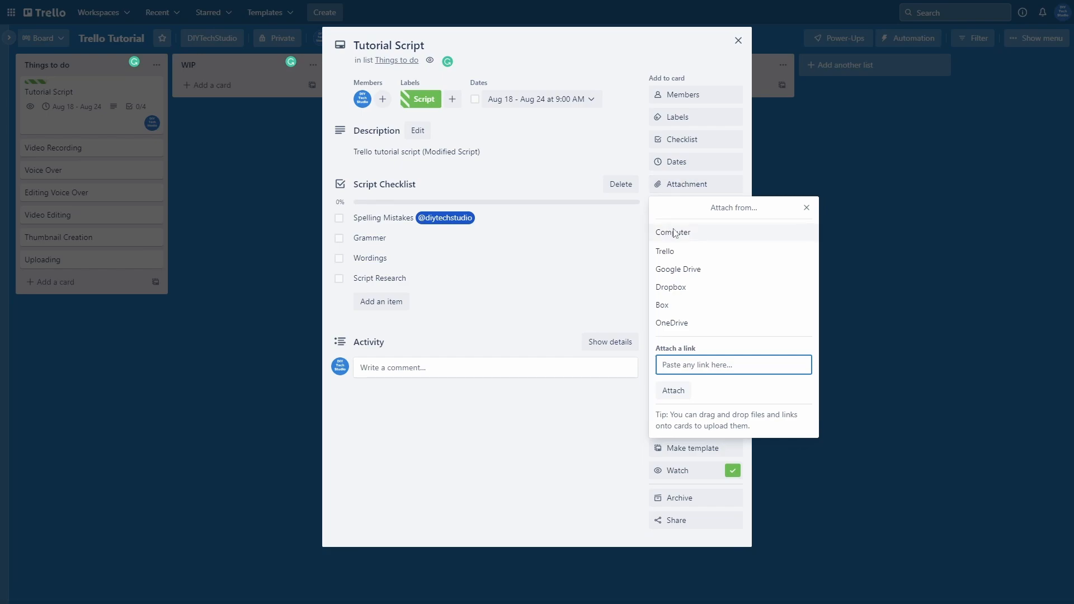
pyautogui.click(687, 234)
pyautogui.click(205, 113)
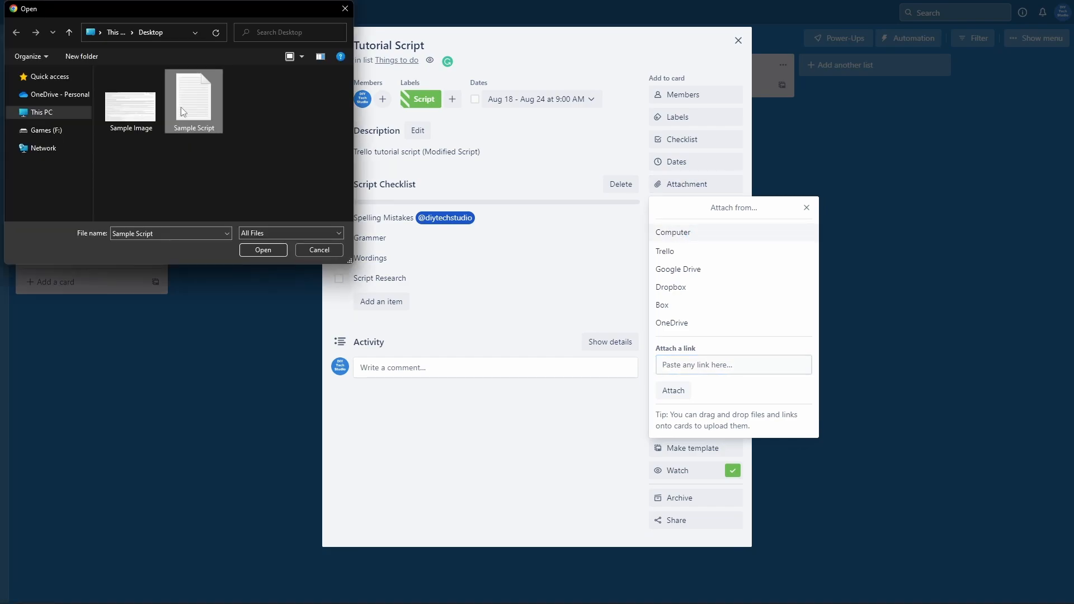
pyautogui.click(250, 252)
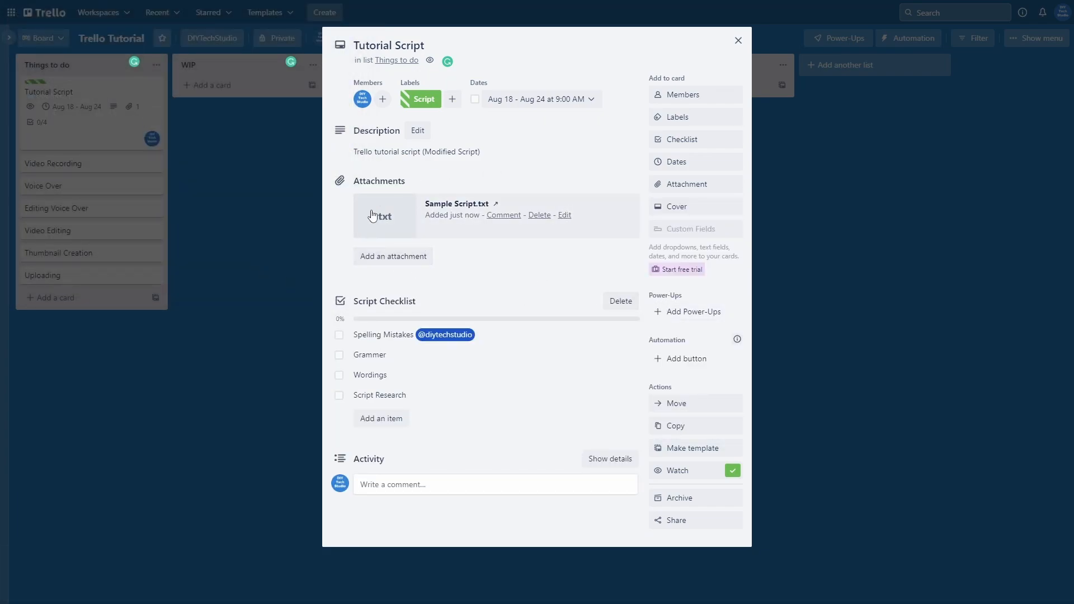
# Step: Give the Tutorial Script card a light green patterned cover and close the cover options
pyautogui.click(679, 207)
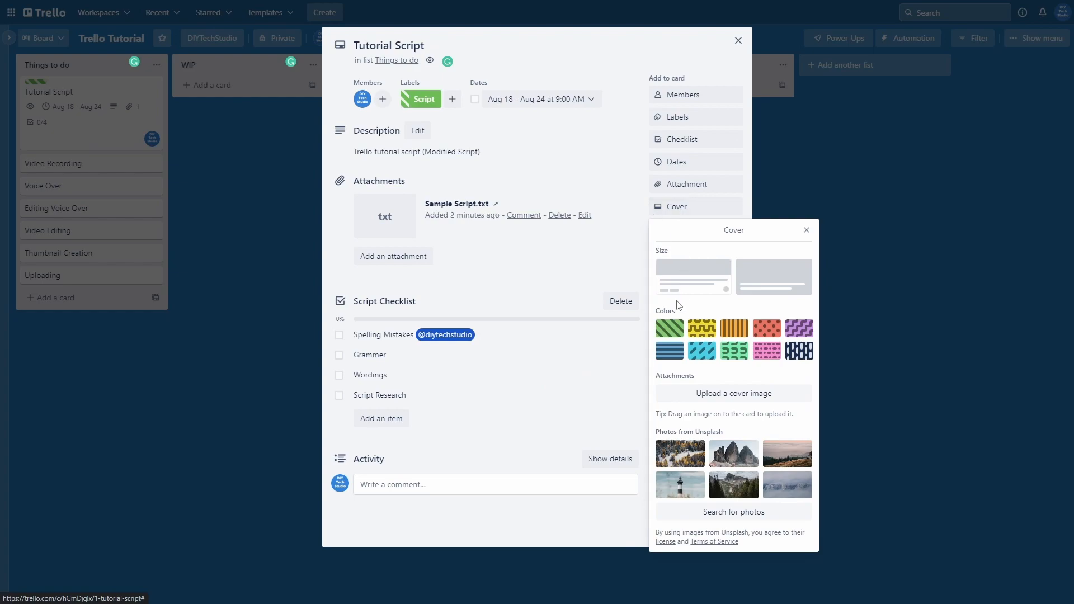
pyautogui.click(739, 356)
pyautogui.click(865, 353)
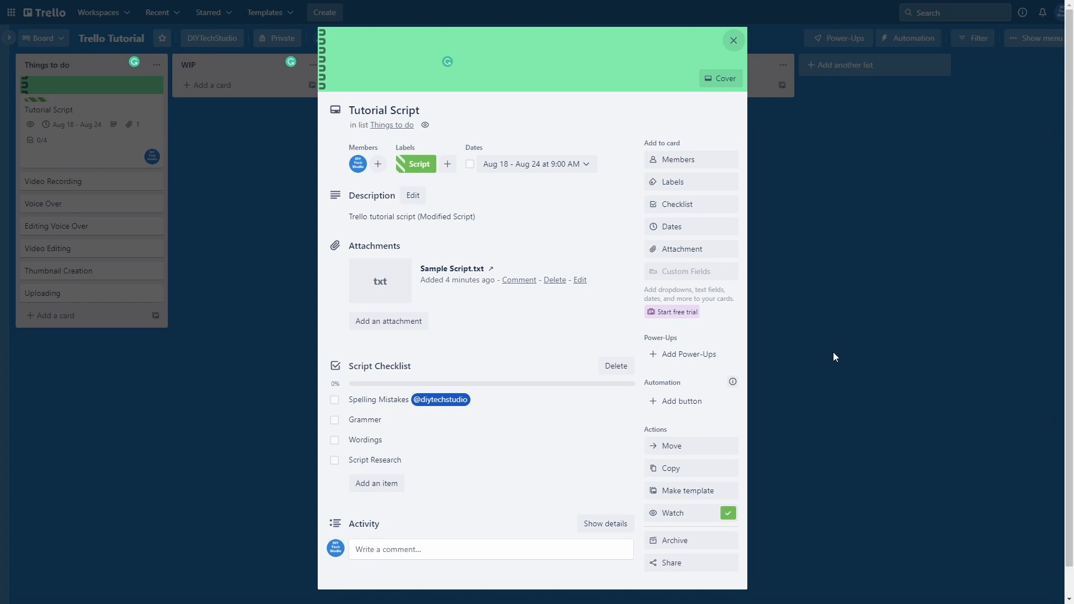
# Step: Add the Google Calendar + Trello Two-Way Sync Power-Up to the board
pyautogui.click(700, 356)
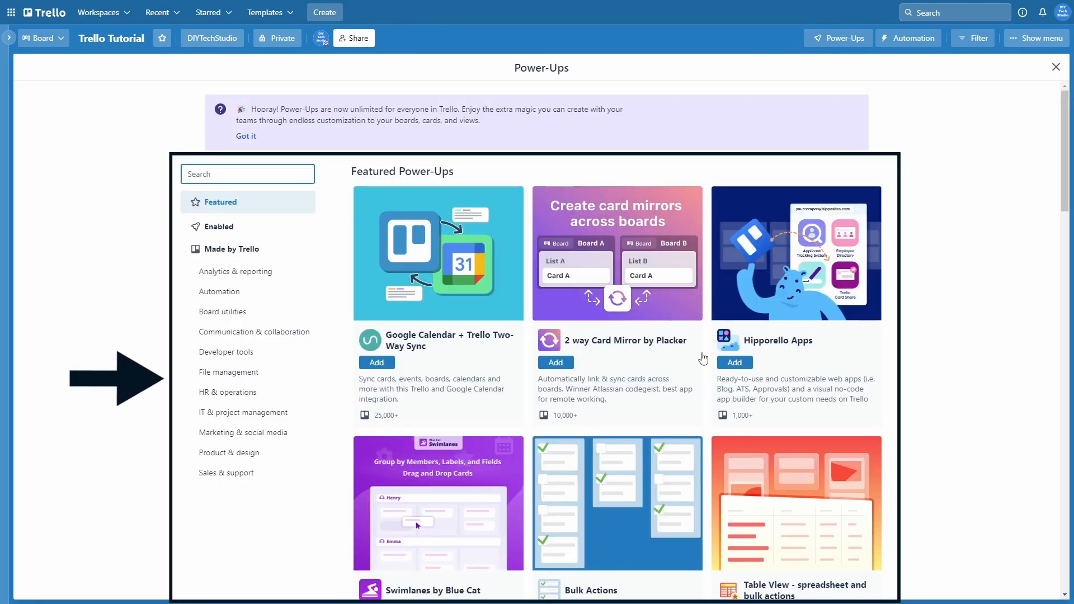
pyautogui.click(370, 365)
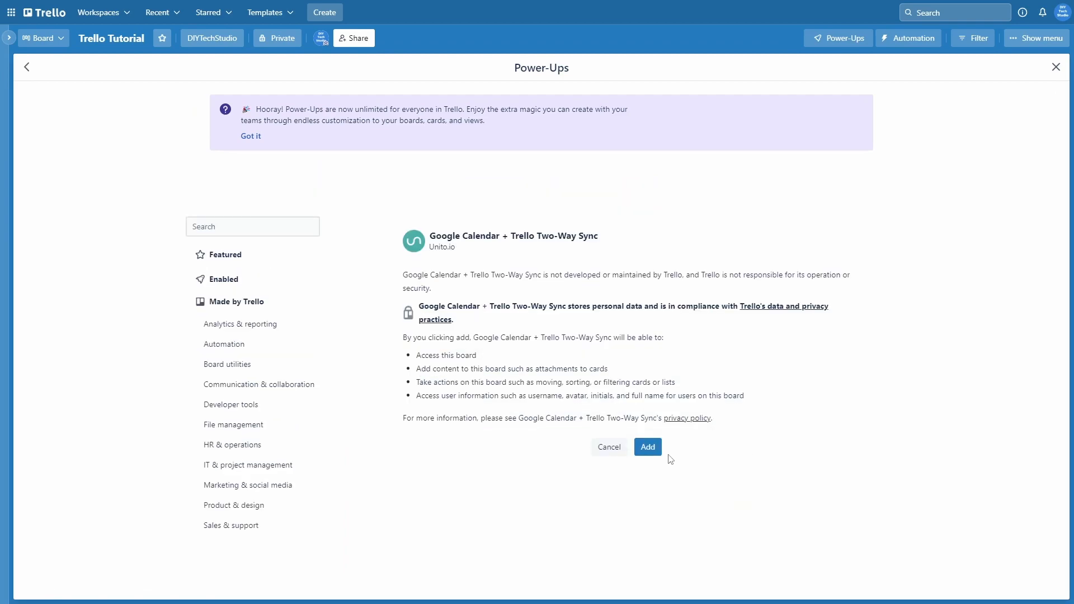
pyautogui.click(648, 447)
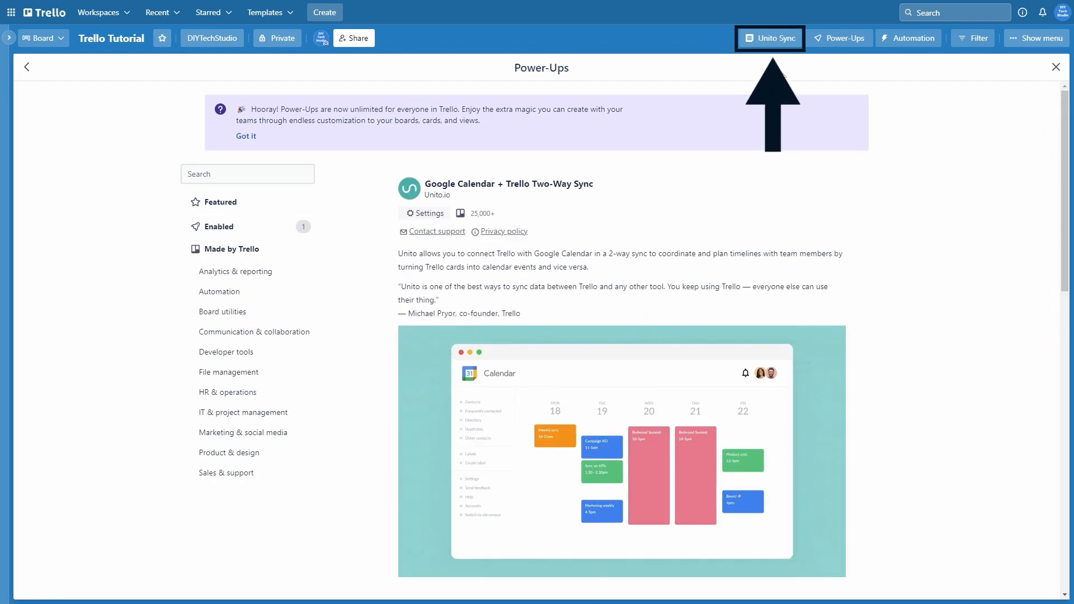
# Step: View the Unito Sync authorization request without authorizing, and disable the Google Calendar + Trello Two-Way Sync Power-Up
pyautogui.click(776, 38)
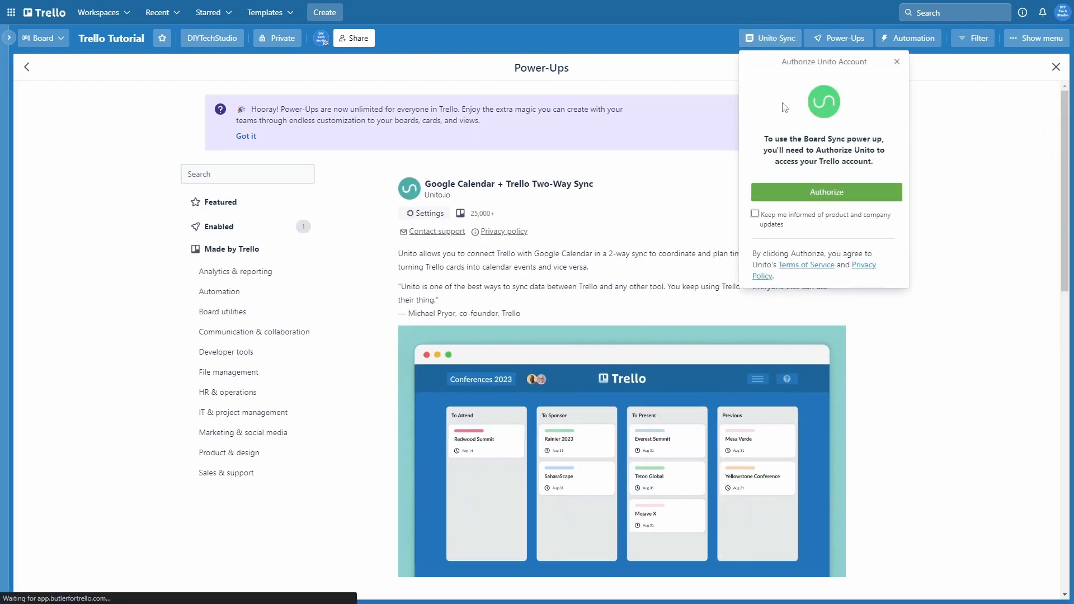
pyautogui.click(897, 62)
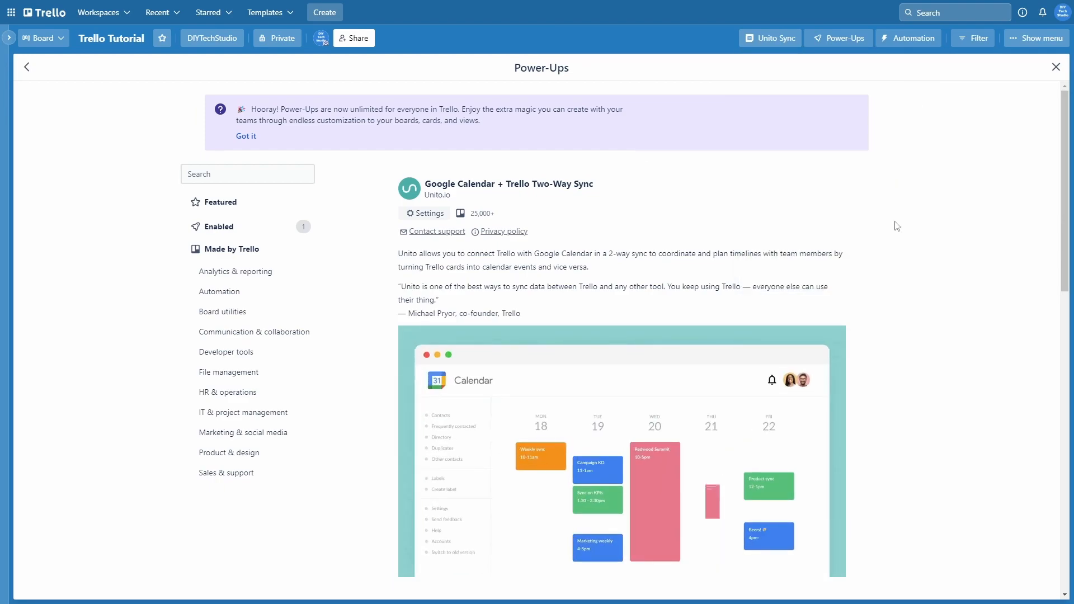
pyautogui.click(436, 214)
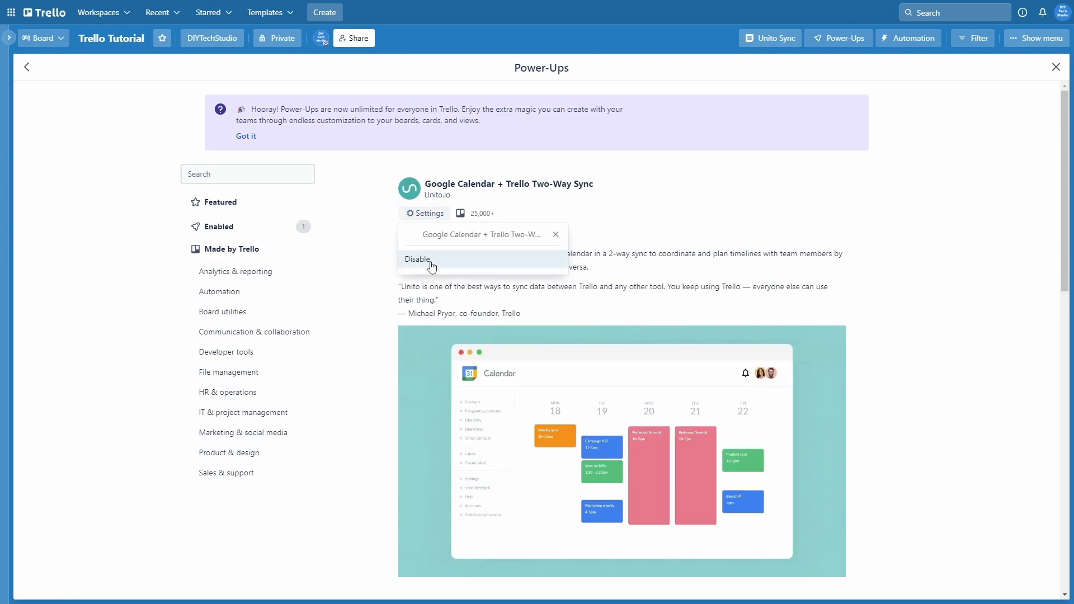
pyautogui.click(430, 262)
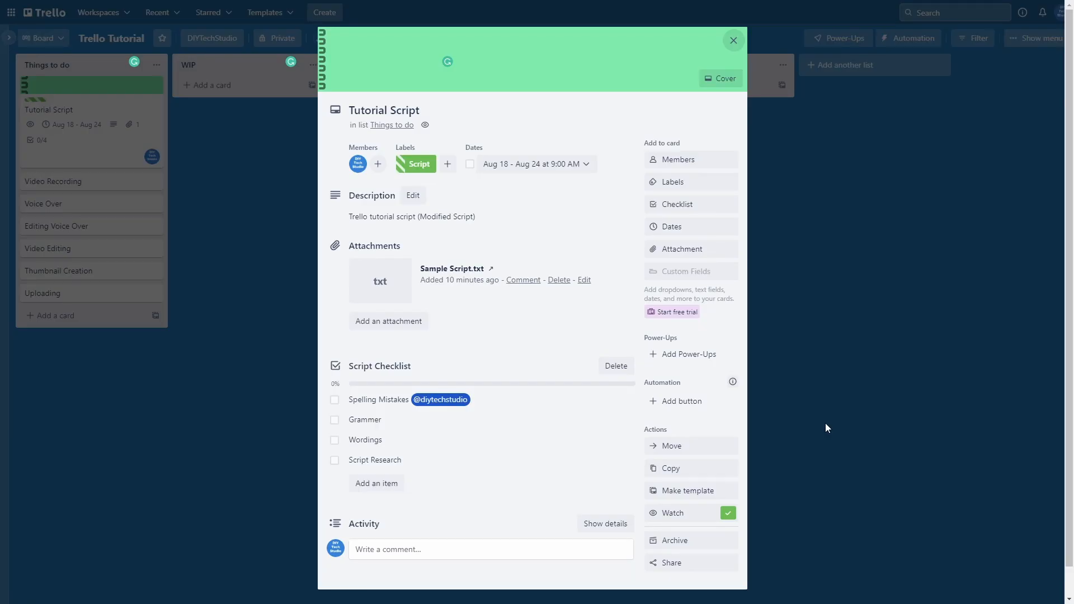
# Step: Start a new automation button on the Tutorial Script card from the move-card template, titled Move to
pyautogui.click(687, 404)
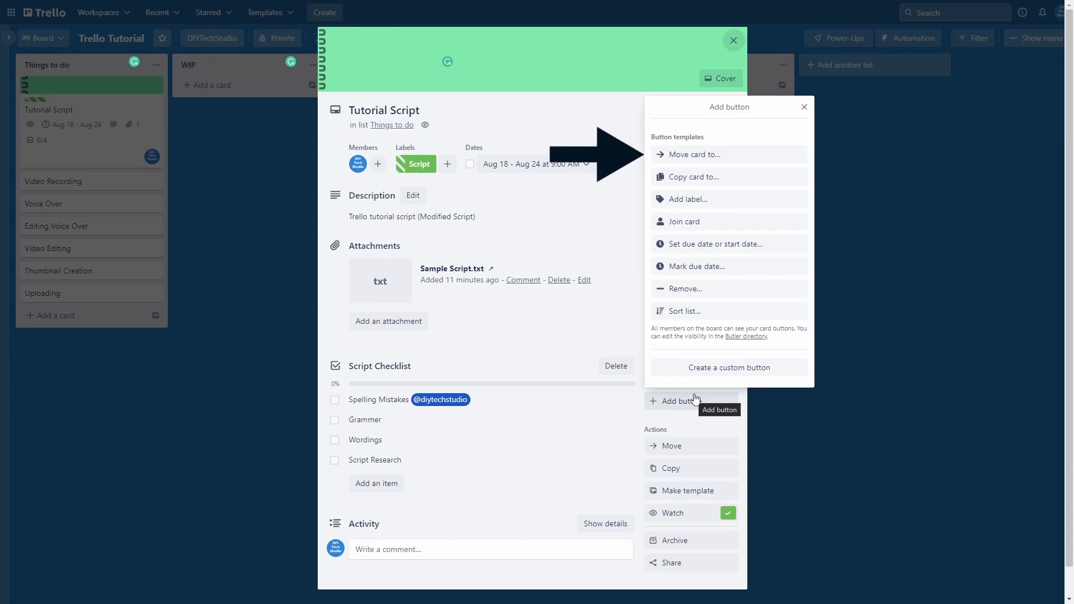
pyautogui.click(696, 161)
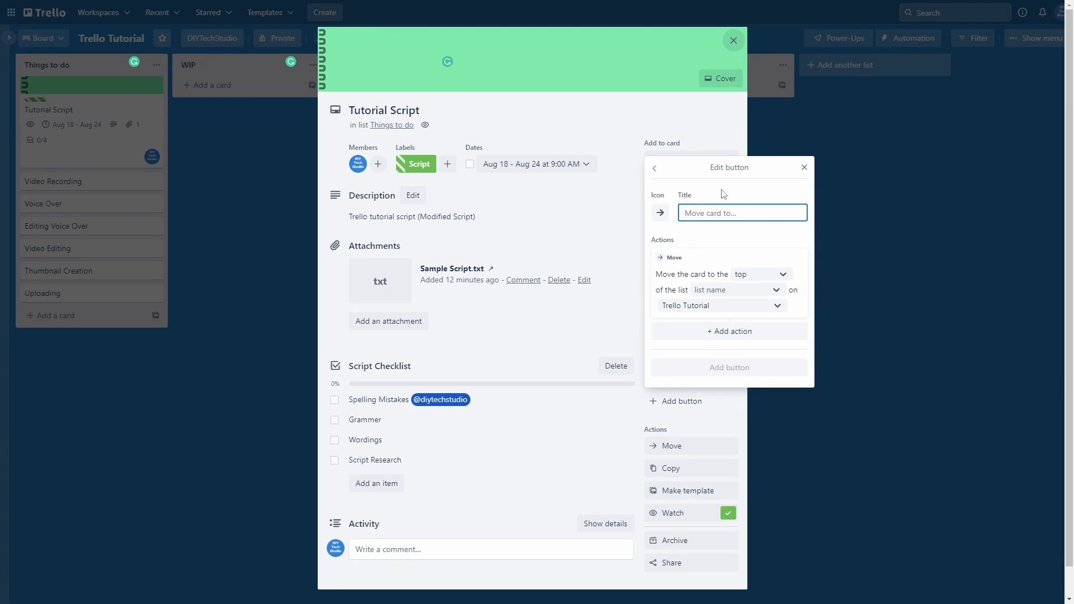
pyautogui.write('M')
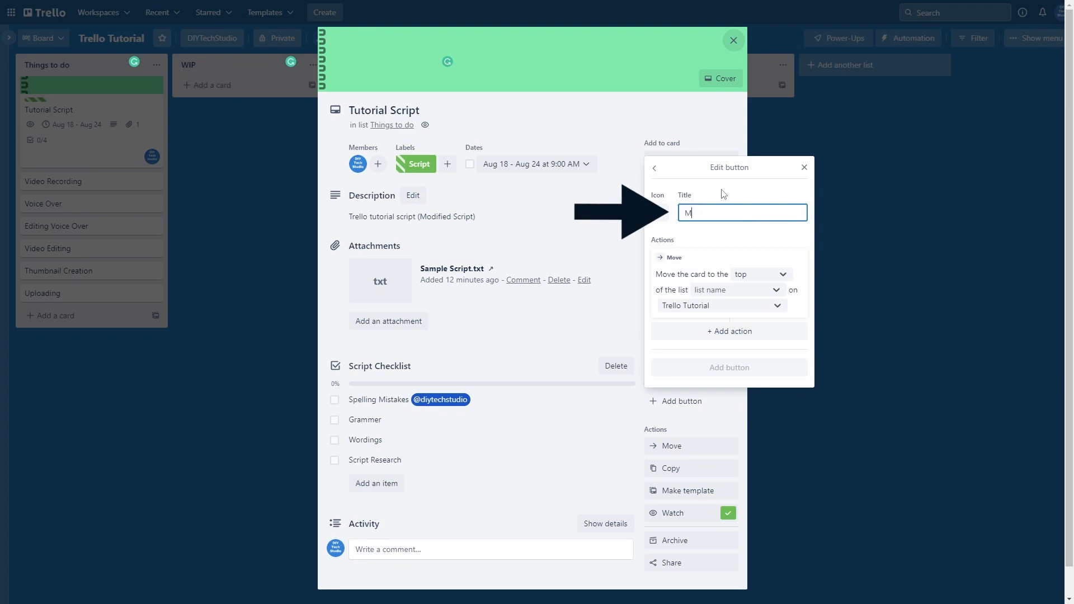
pyautogui.write('ove to')
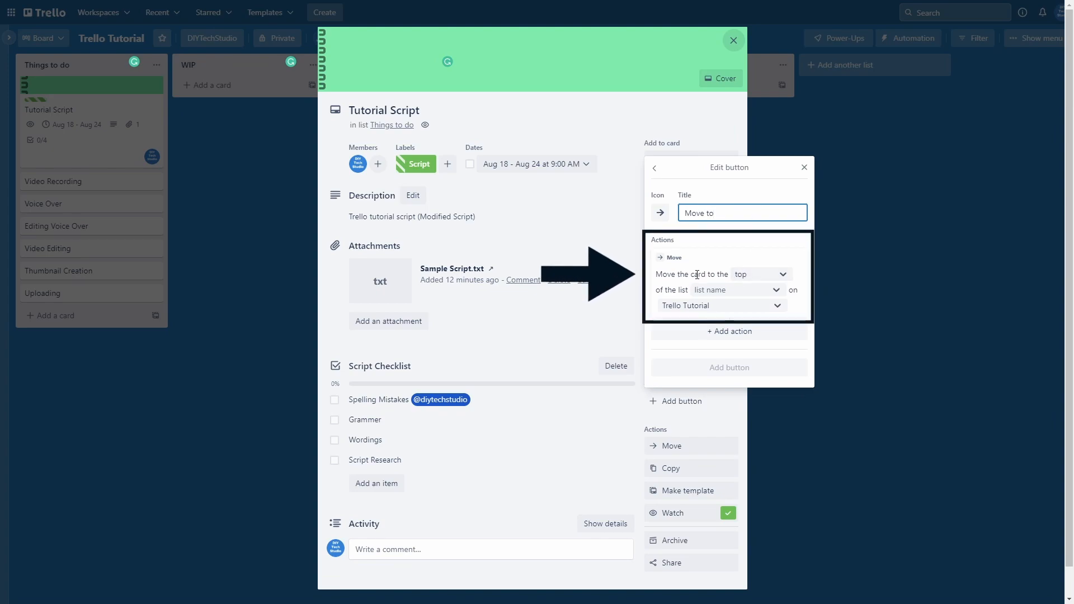
# Step: Make the button move the card to the top of the WIP list on Trello Tutorial, and add it
pyautogui.click(783, 275)
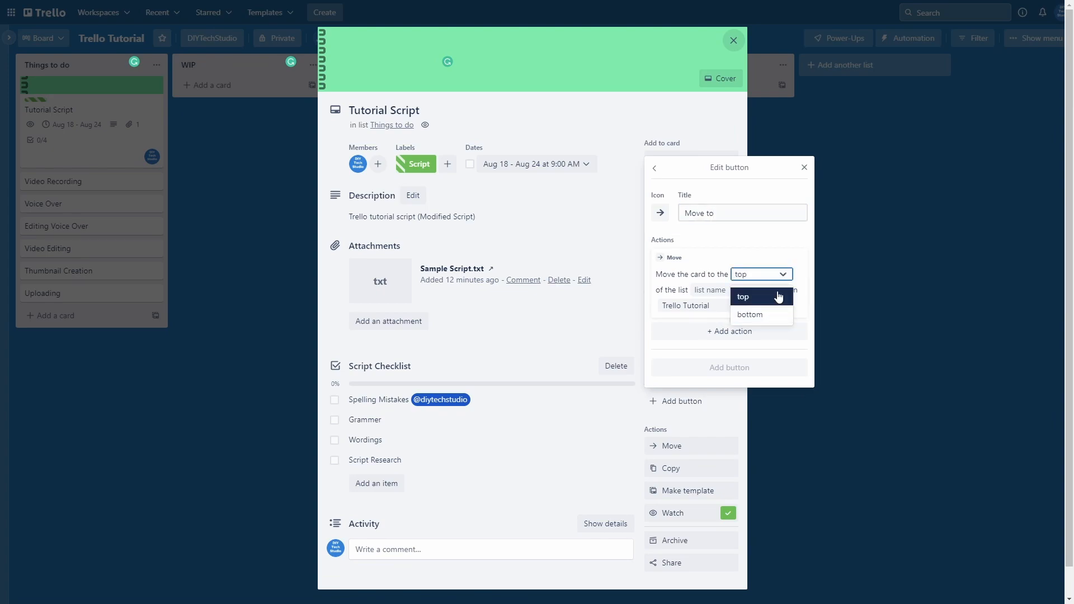
pyautogui.click(783, 278)
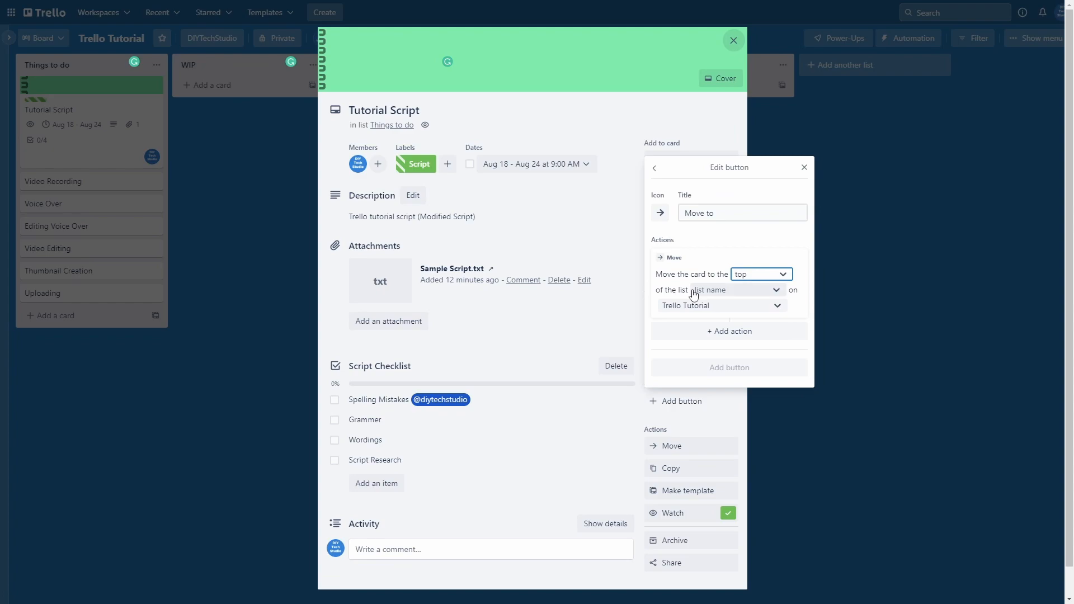
pyautogui.click(774, 291)
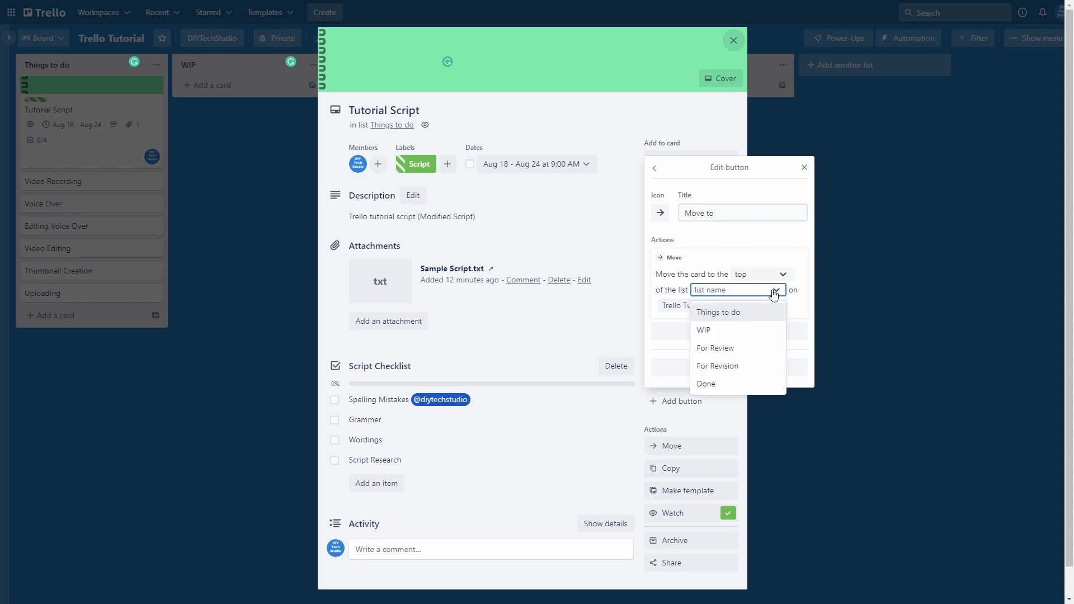
pyautogui.click(725, 331)
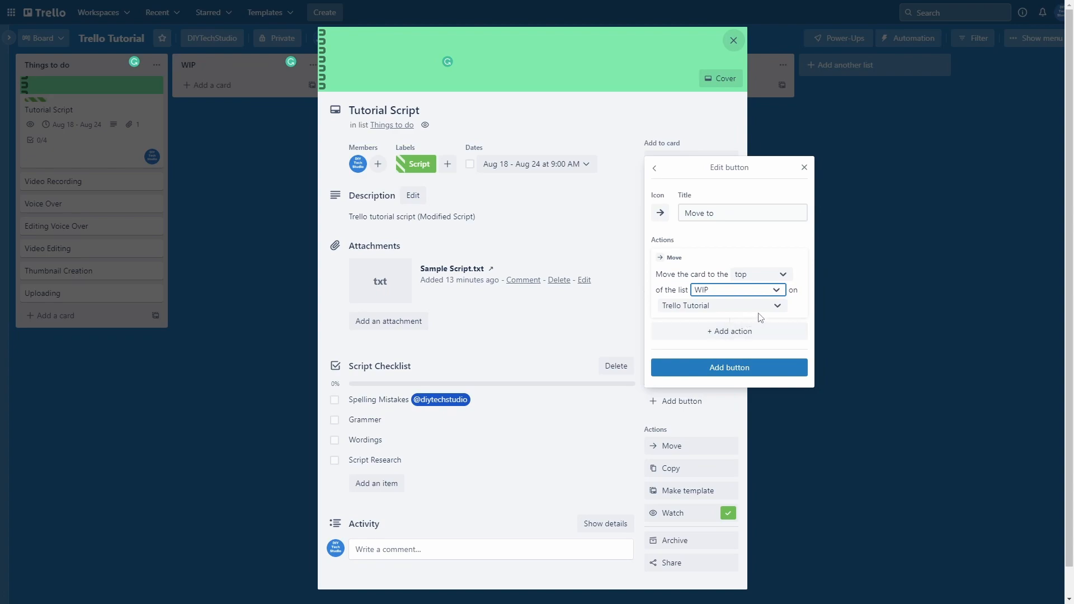
pyautogui.click(774, 306)
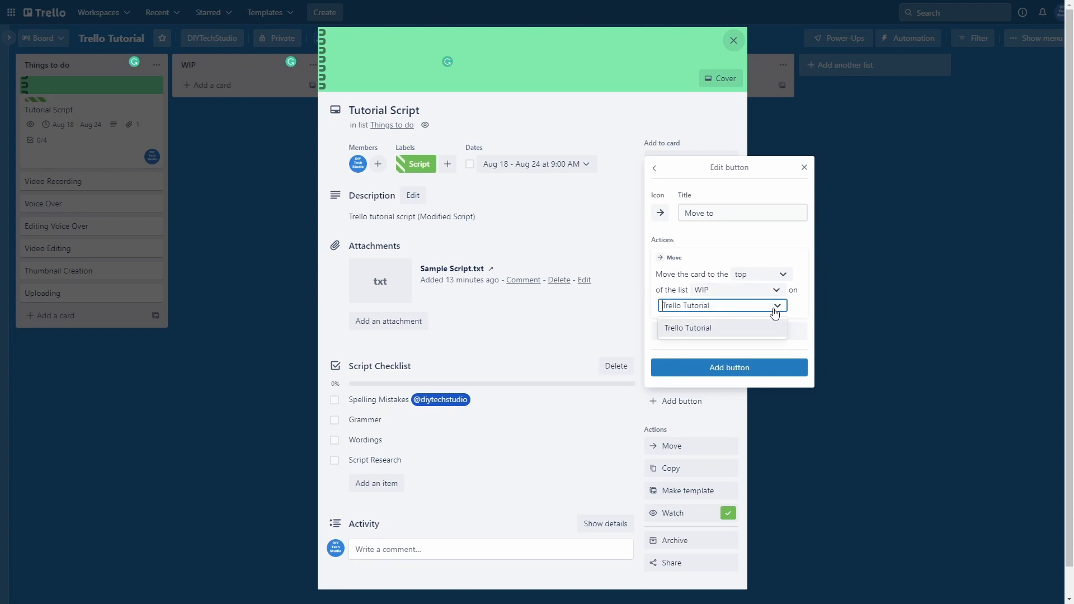
pyautogui.click(704, 329)
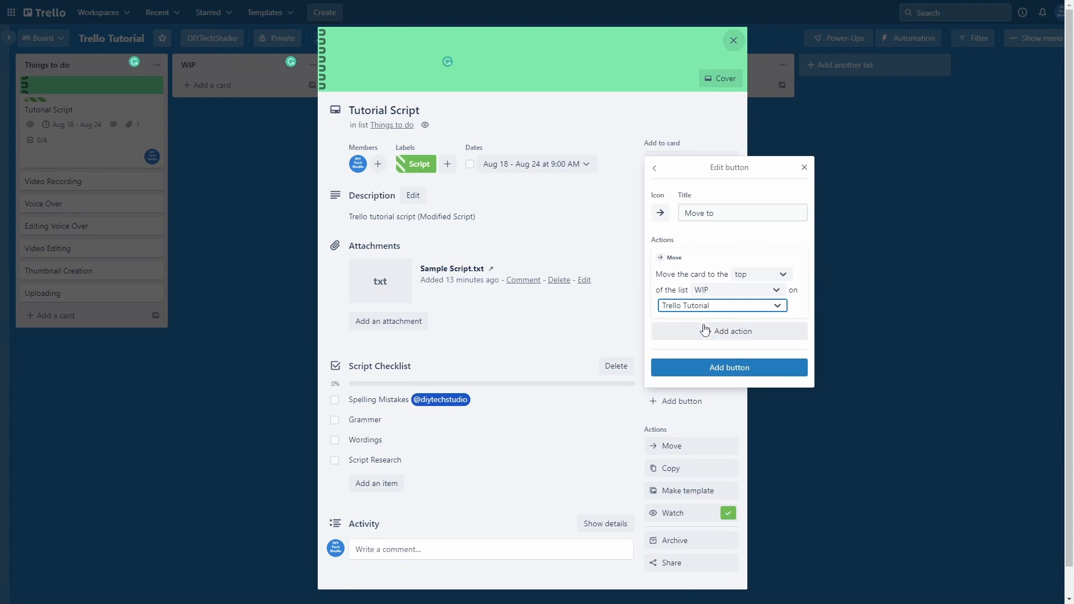
pyautogui.click(718, 369)
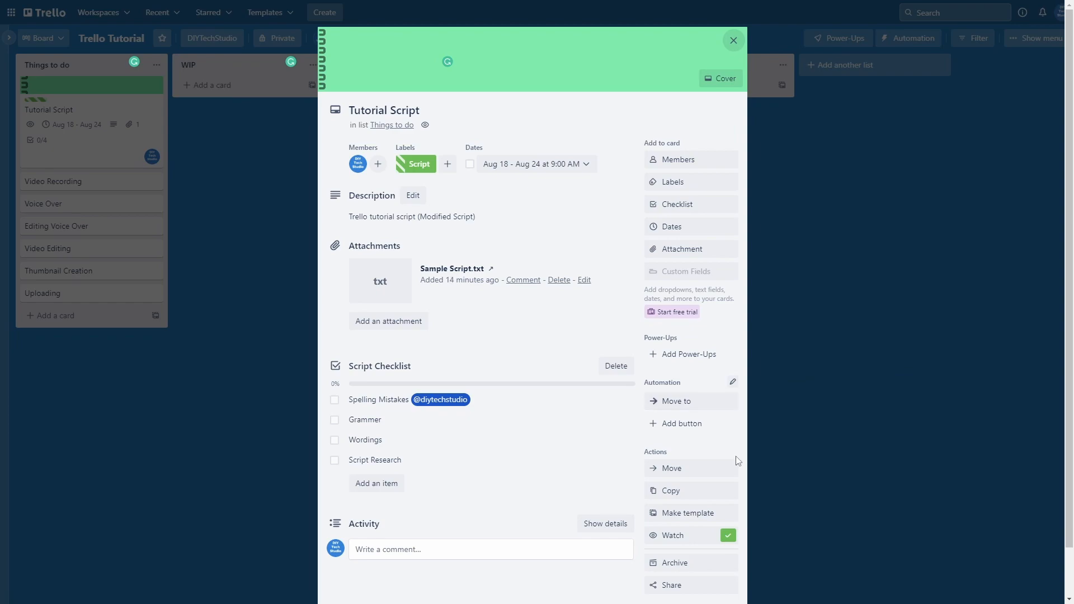
# Step: Start a custom card button with the two-way arrows icon and the title Move Back
pyautogui.click(681, 425)
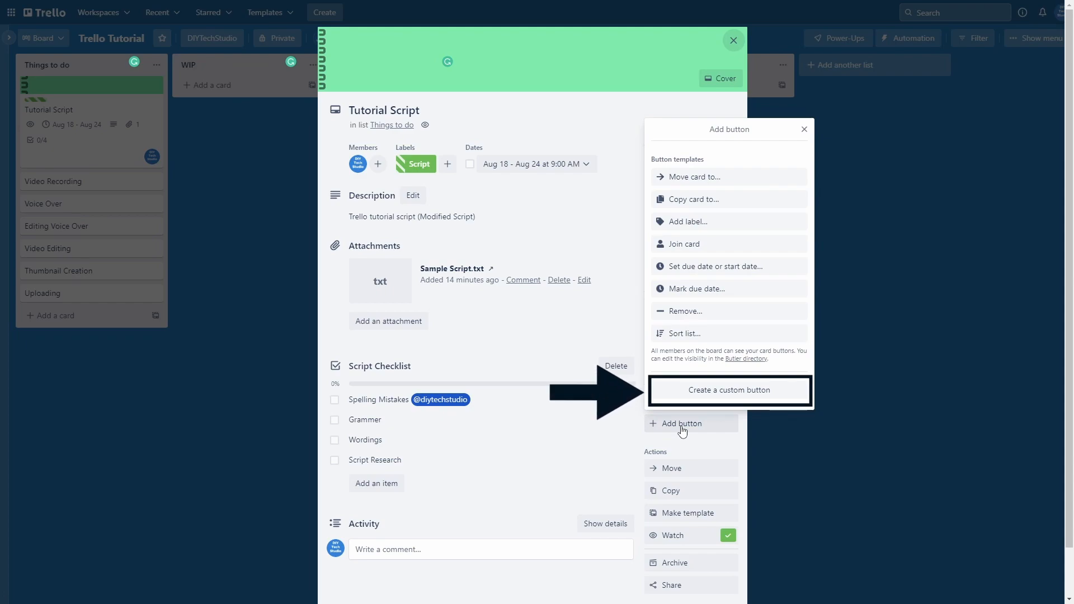
pyautogui.click(737, 396)
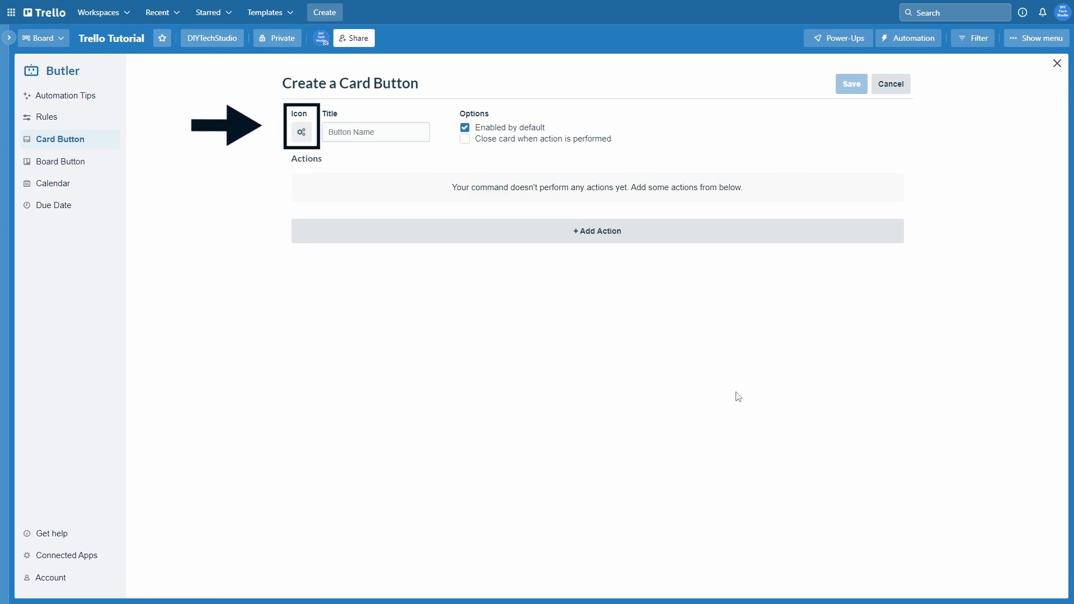
pyautogui.click(298, 137)
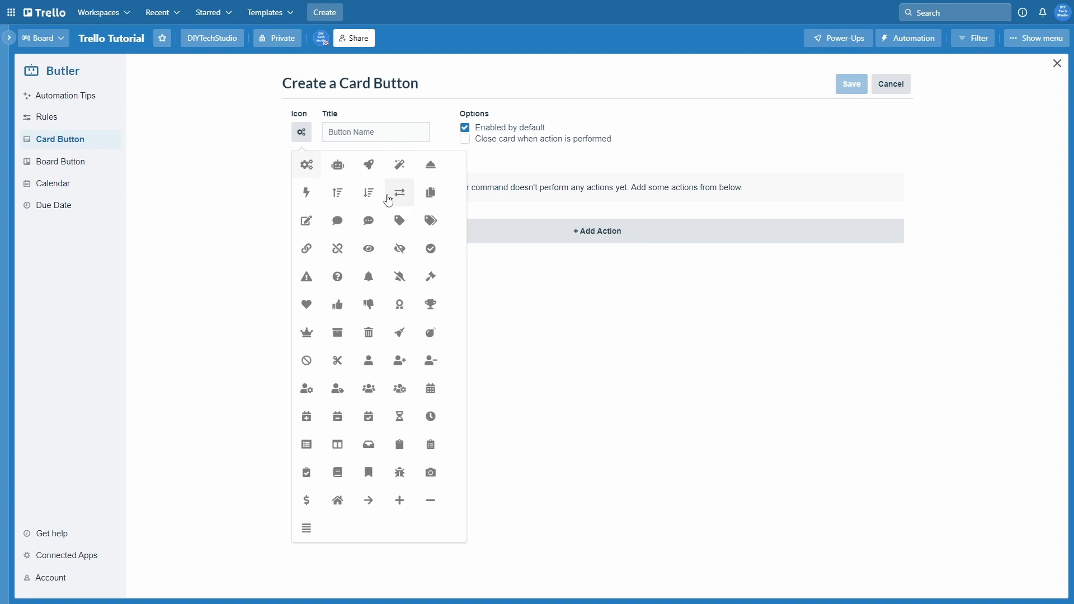
pyautogui.click(404, 199)
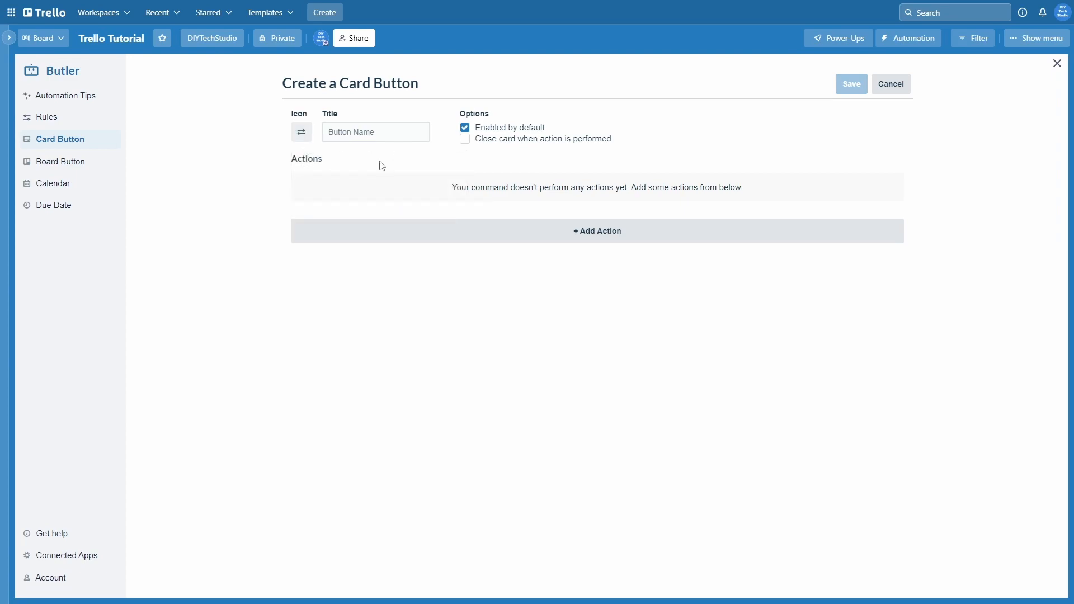
pyautogui.click(374, 134)
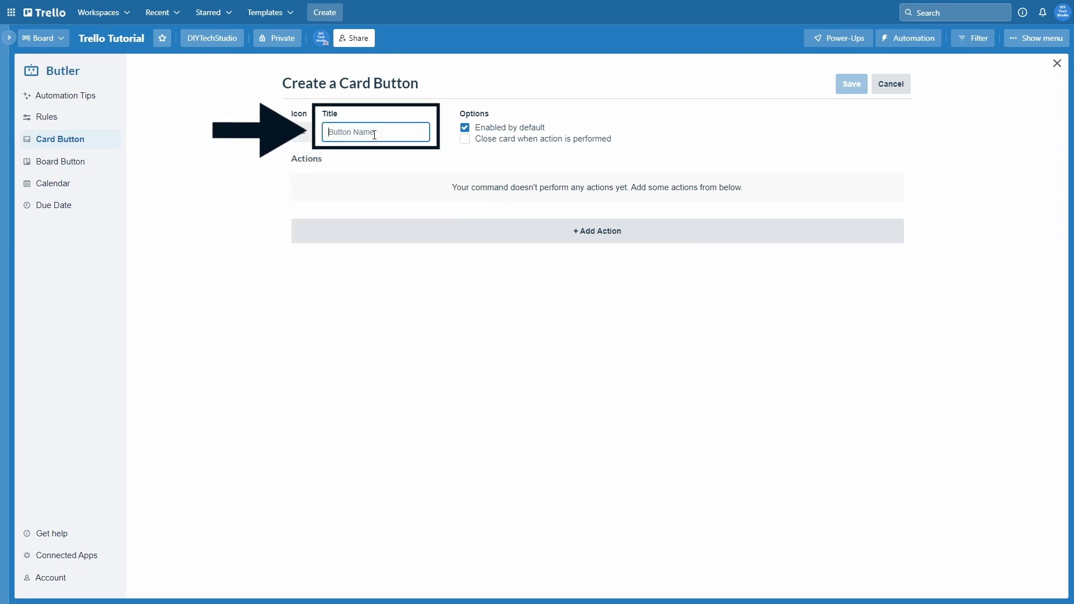
pyautogui.write('Move Back')
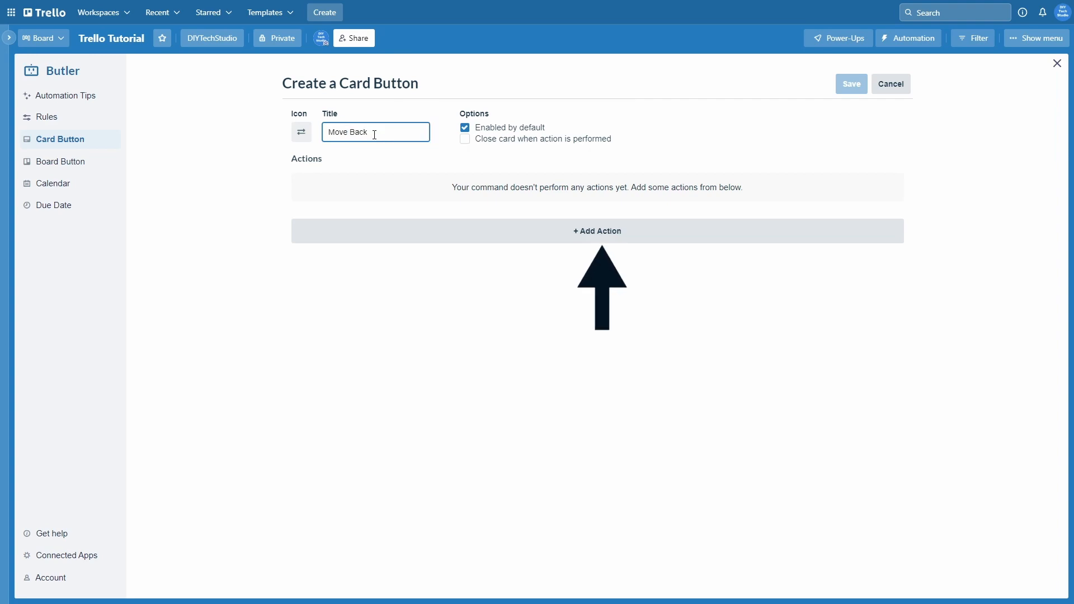
# Step: Add an action to the custom button that moves the card to the top of list Things to do
pyautogui.click(577, 234)
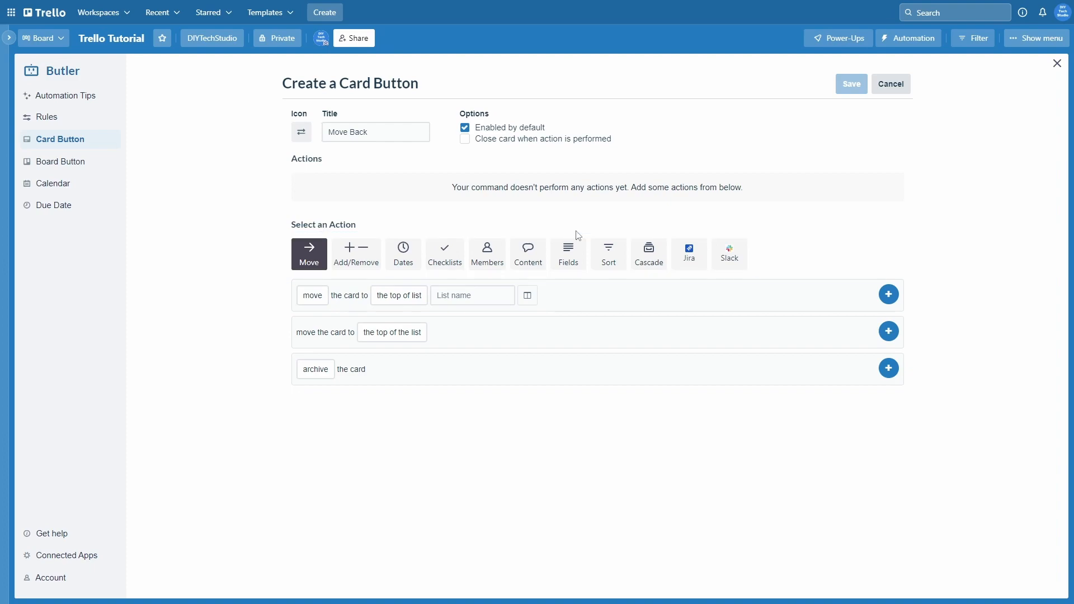
pyautogui.click(322, 302)
pyautogui.click(315, 318)
pyautogui.click(391, 300)
pyautogui.click(417, 319)
pyautogui.click(473, 296)
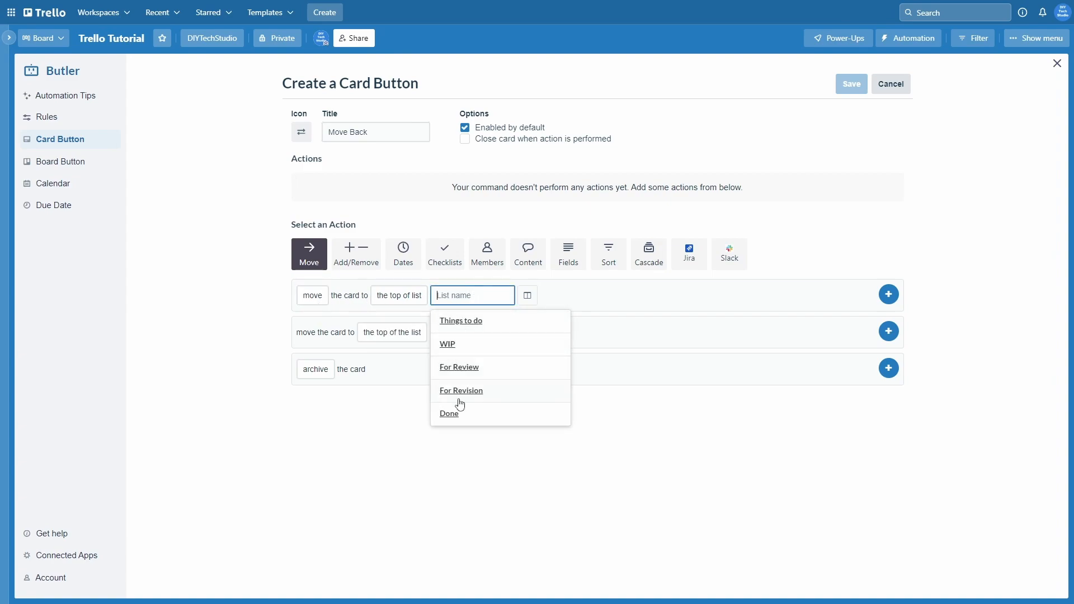
pyautogui.click(447, 321)
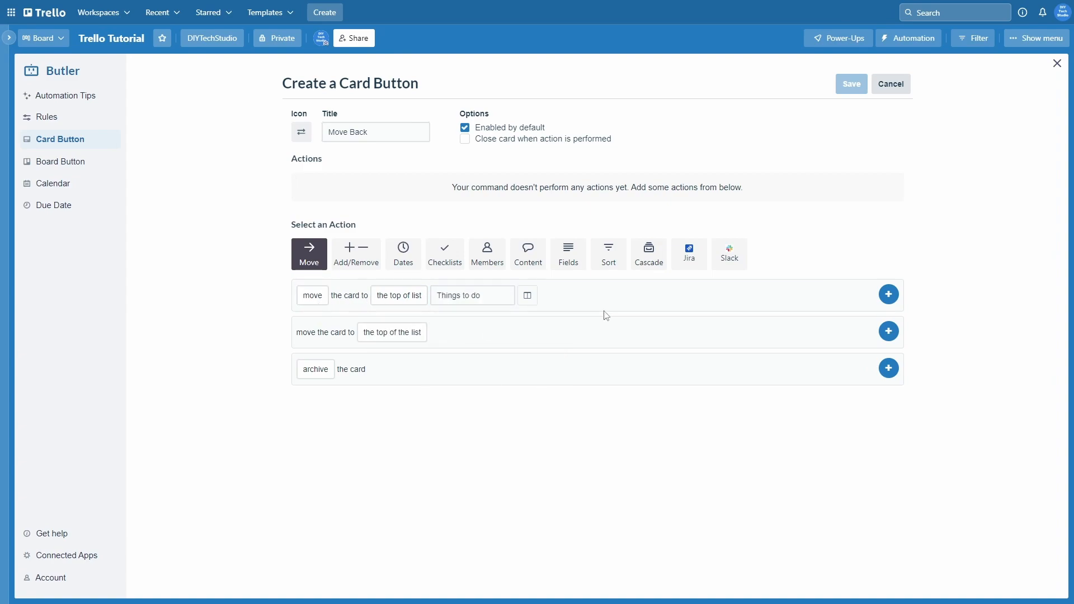
pyautogui.click(889, 295)
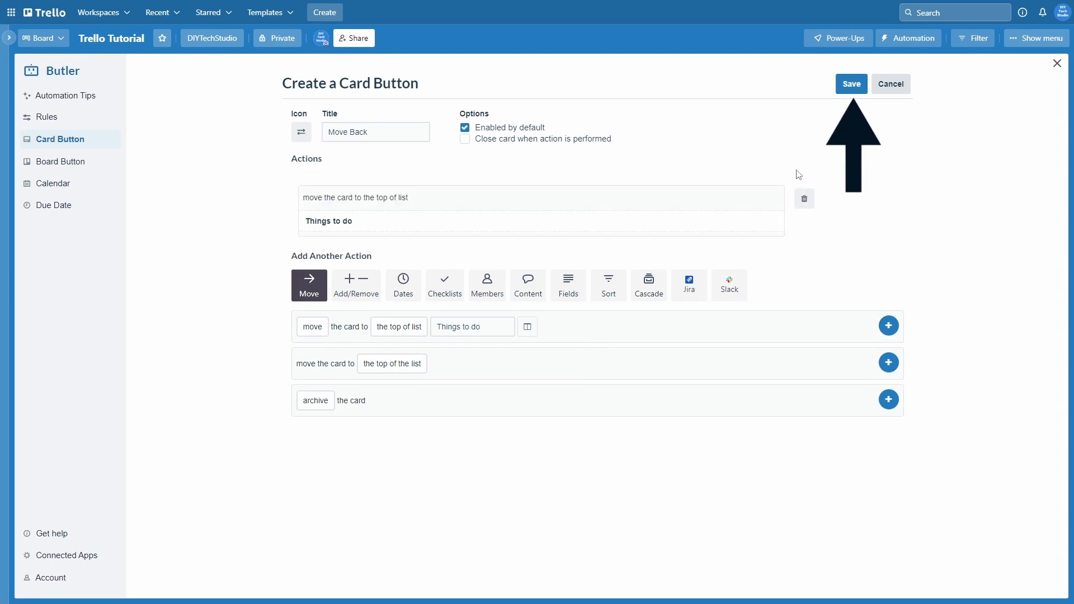
# Step: Save the Move Back button and enable it on all boards in the workspace
pyautogui.click(847, 85)
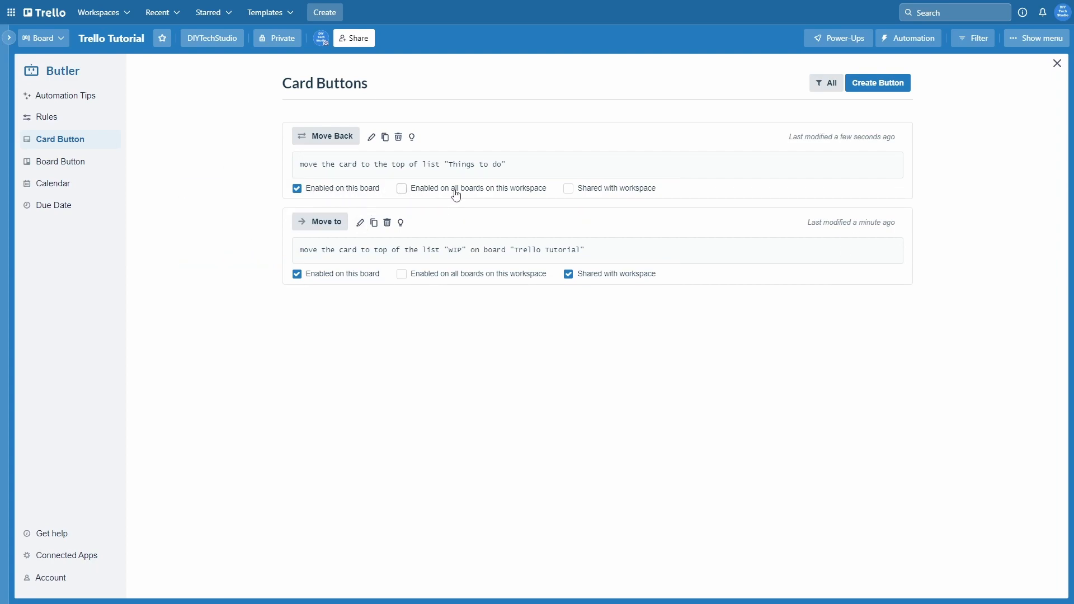
pyautogui.click(402, 189)
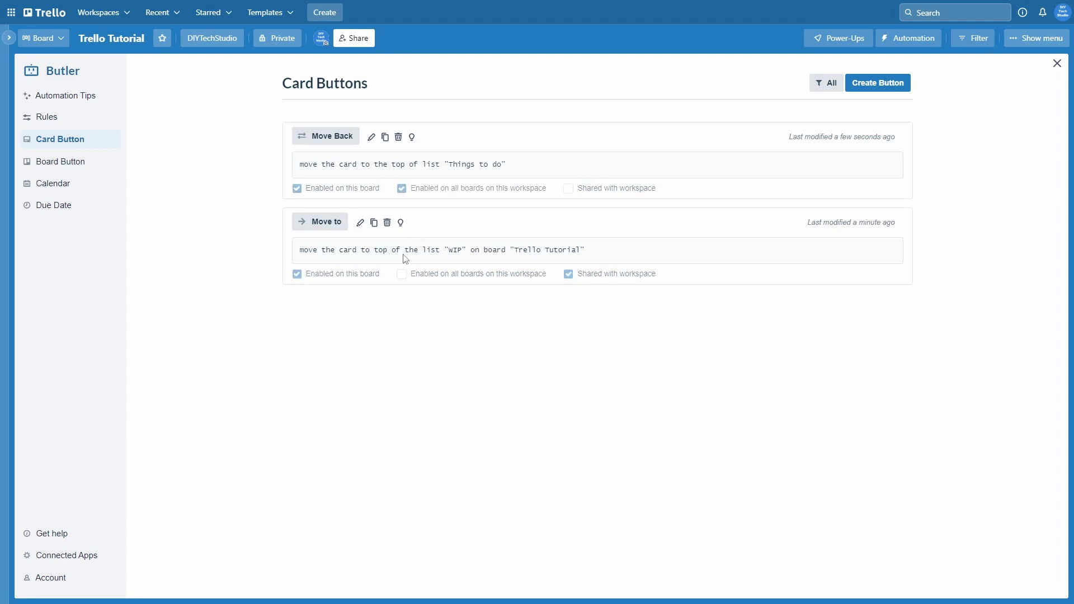
# Step: Enable the Move to card button on all boards in the workspace and return to the board
pyautogui.click(403, 276)
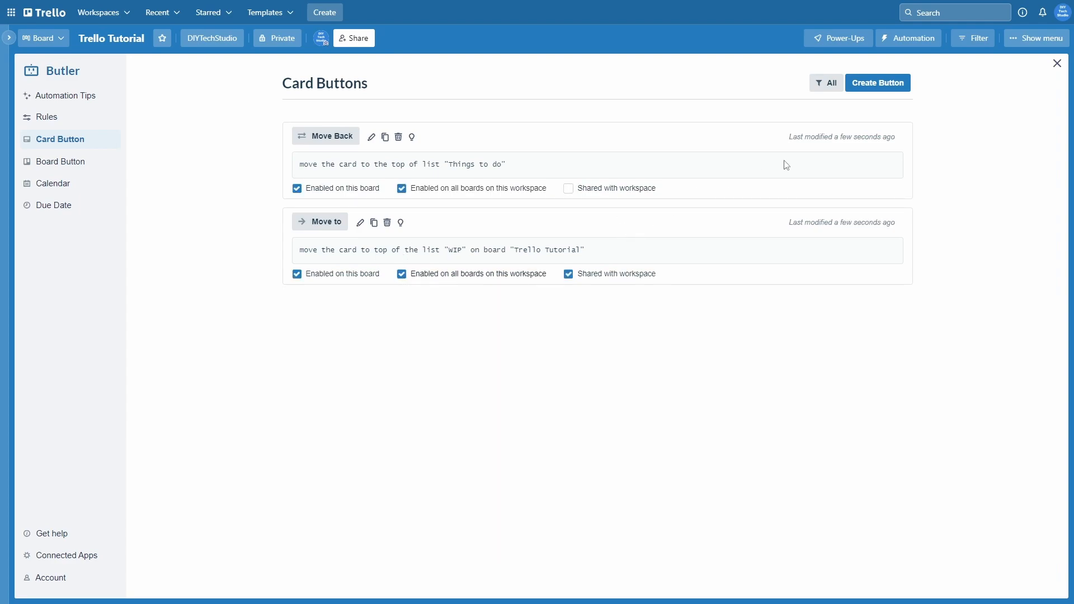
pyautogui.click(1057, 65)
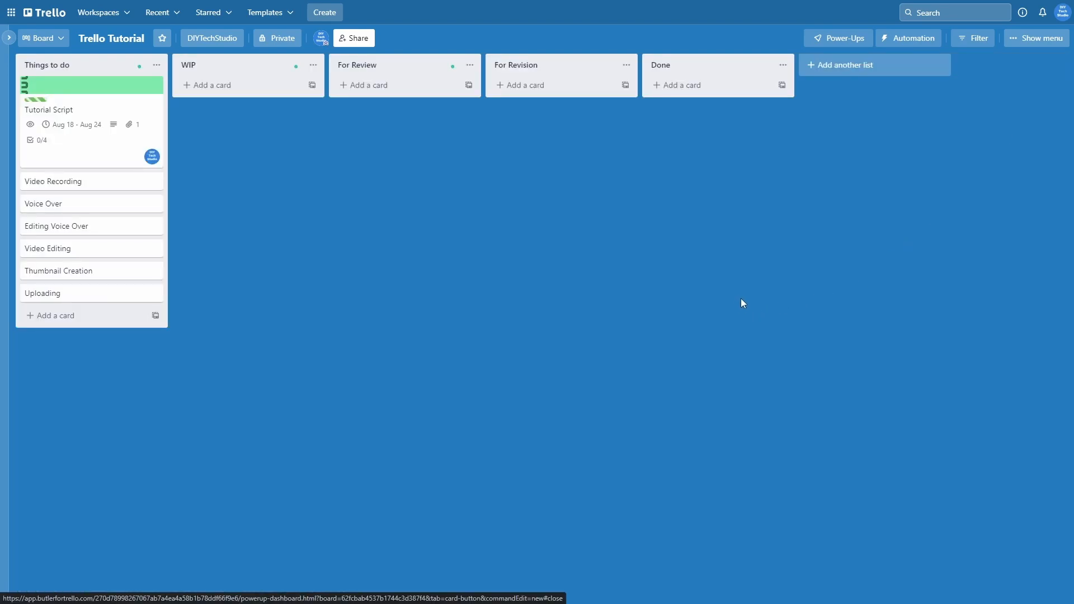
# Step: Move the Tutorial Script card to the WIP list using its Move to automation button, and close the card
pyautogui.click(103, 111)
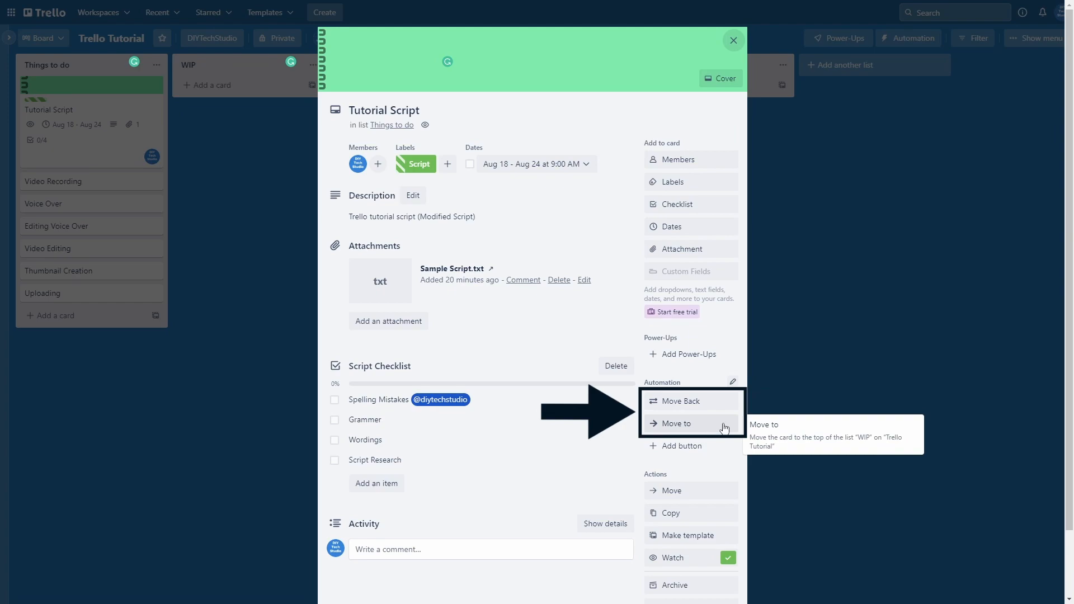
pyautogui.click(677, 425)
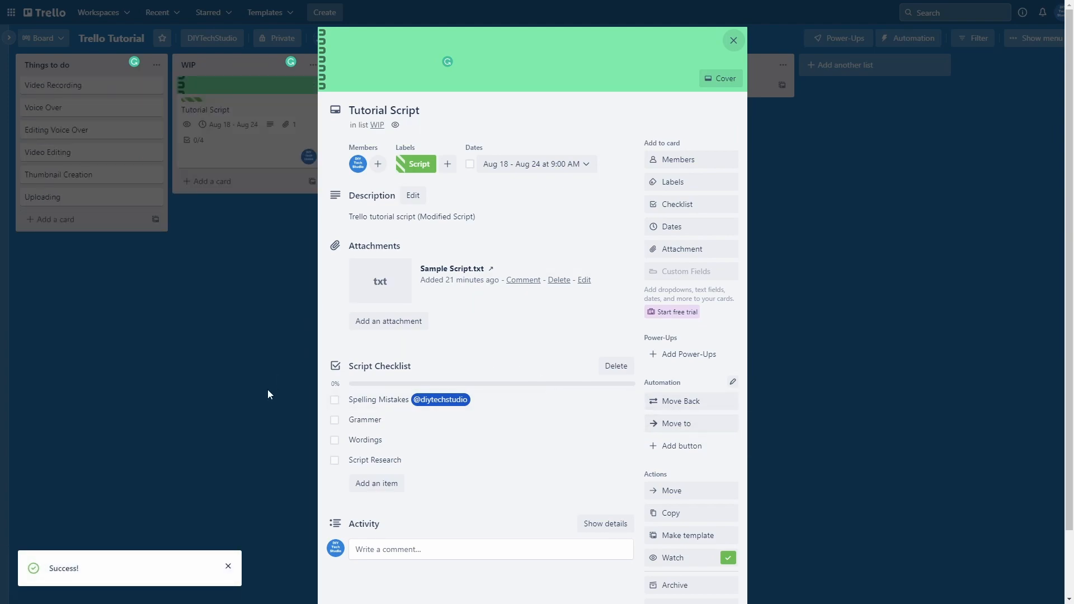
pyautogui.click(733, 40)
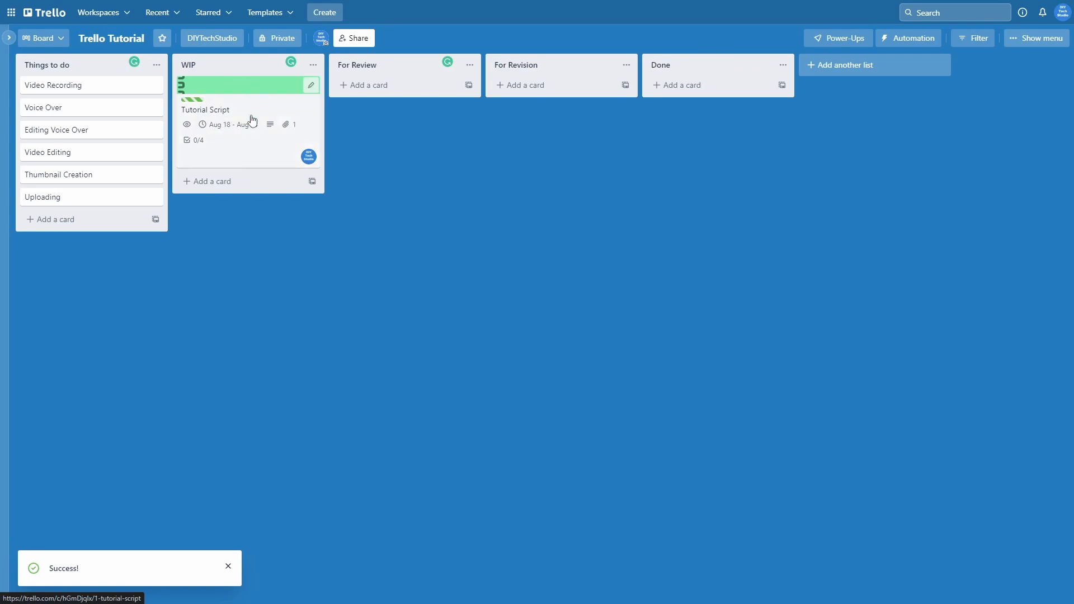
# Step: Return the Tutorial Script card to Things to do with its Move Back automation button, and try moving it manually to For Review
pyautogui.click(270, 111)
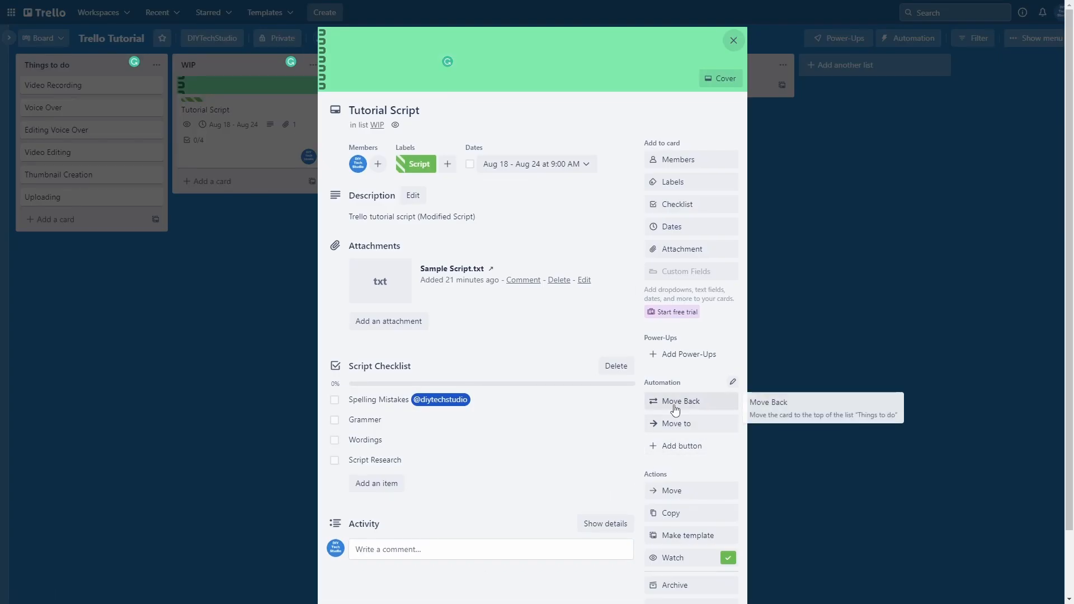
pyautogui.click(692, 402)
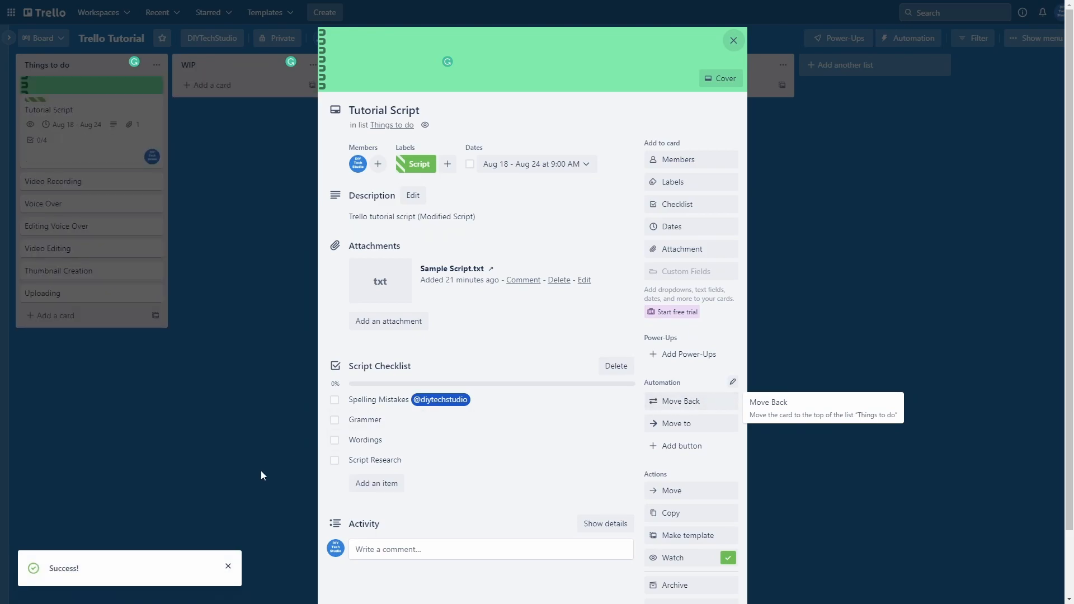
pyautogui.click(733, 41)
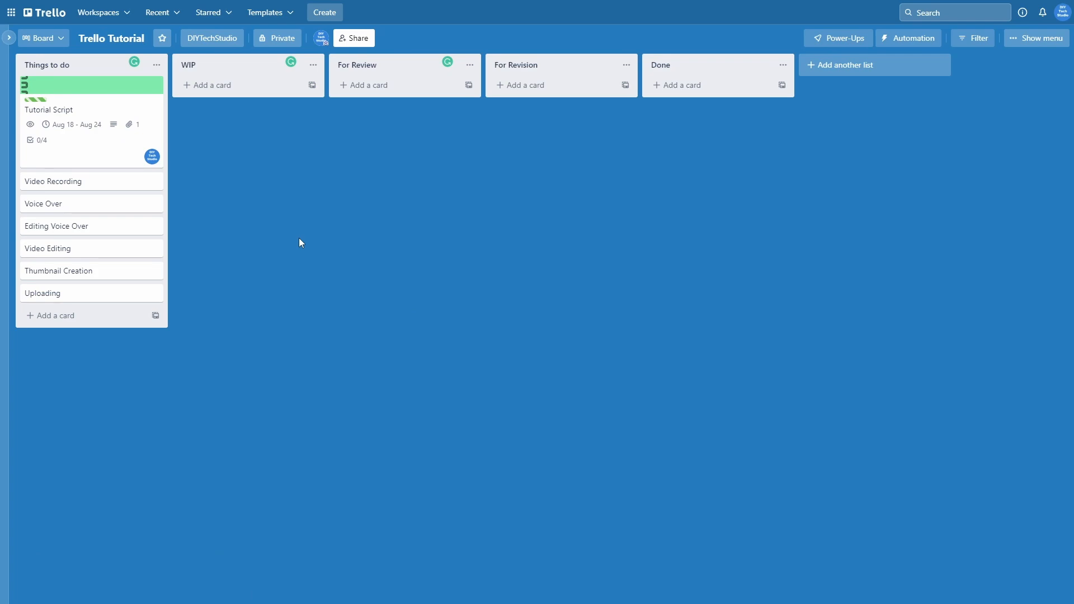
pyautogui.moveTo(92, 109); pyautogui.dragTo(418, 112)
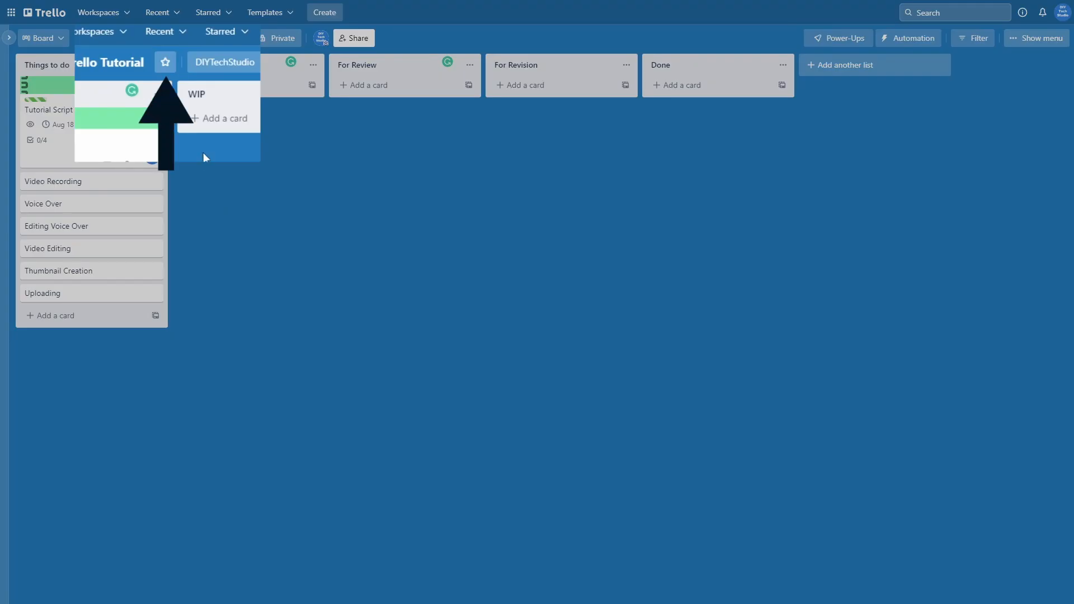
# Step: Star the Trello Tutorial board and open it from the starred boards
pyautogui.click(165, 66)
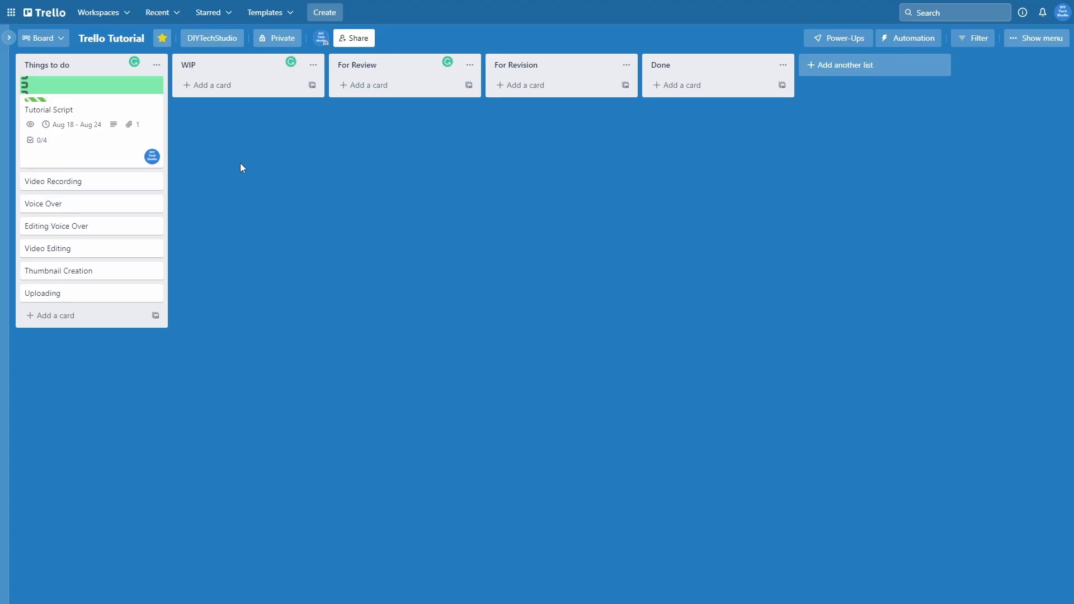
pyautogui.click(218, 11)
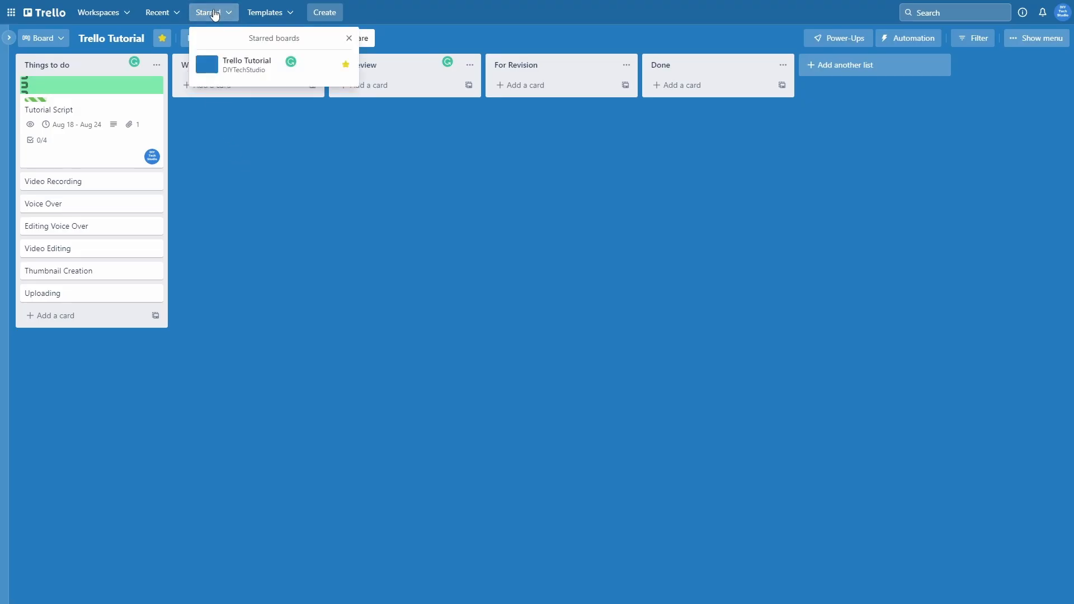
pyautogui.click(247, 65)
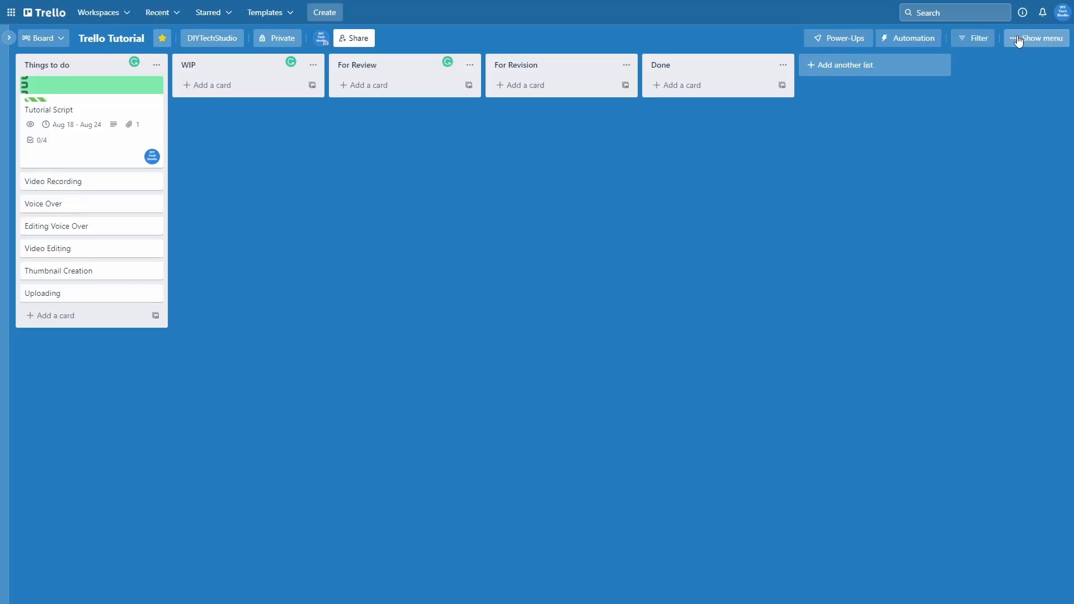
# Step: Add the board description "Youtube video creation template" and save it
pyautogui.click(1017, 41)
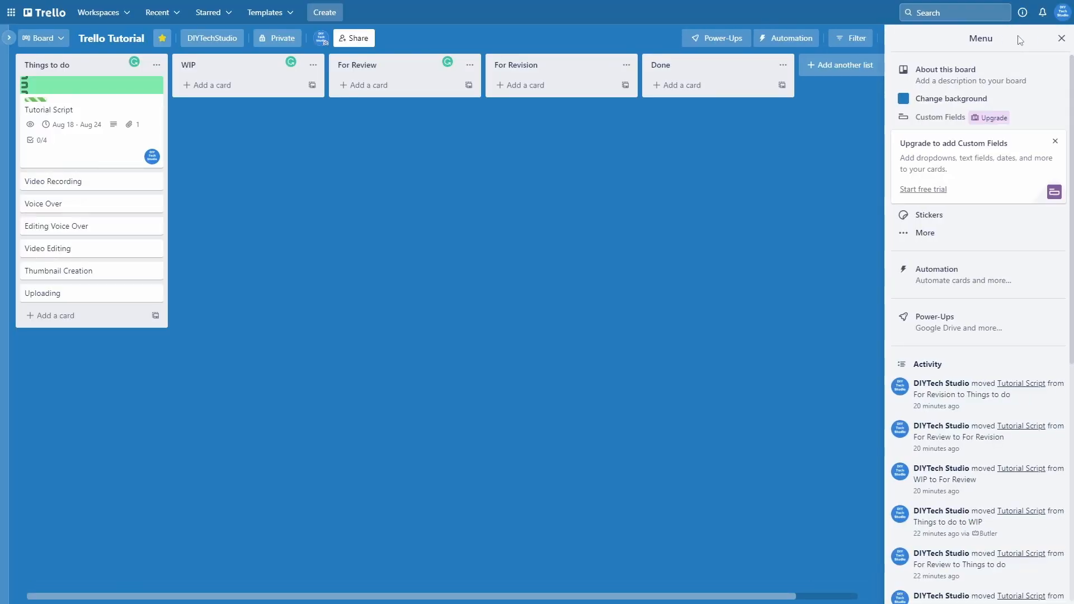
pyautogui.click(951, 74)
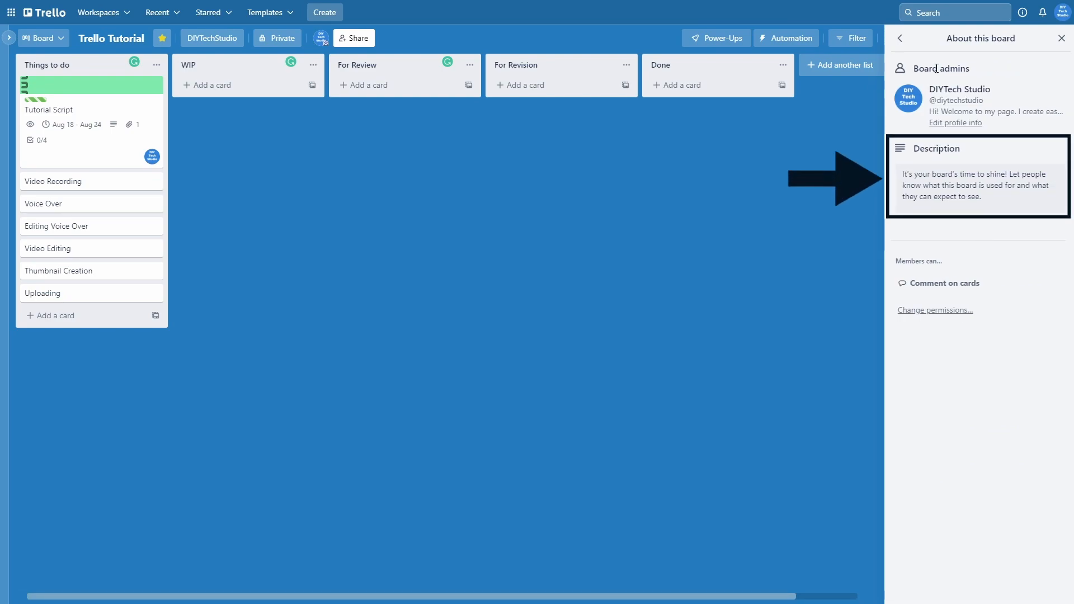
pyautogui.click(960, 201)
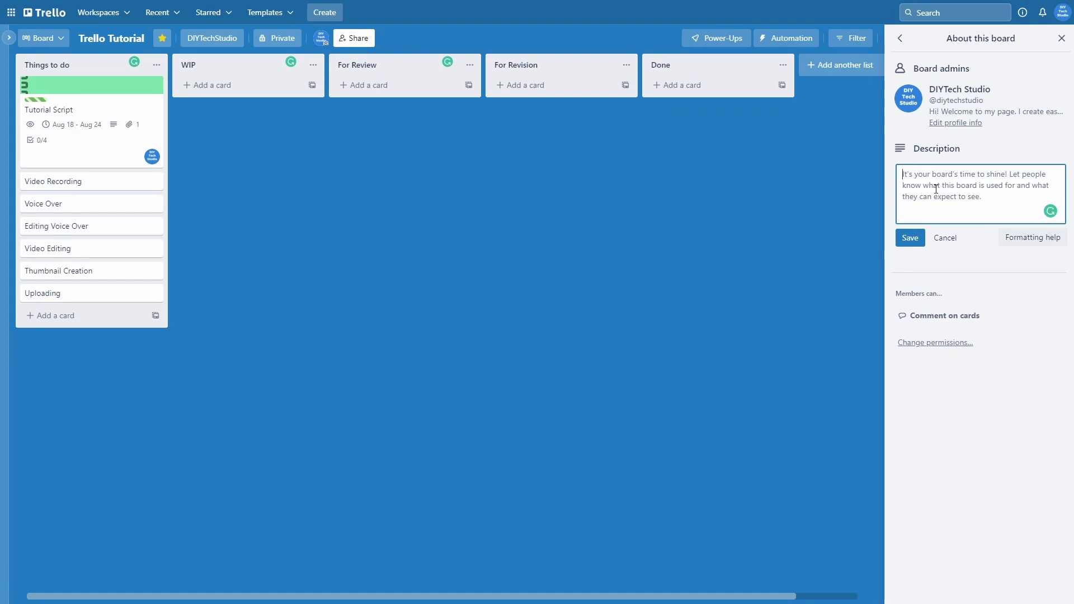
pyautogui.write('Yo')
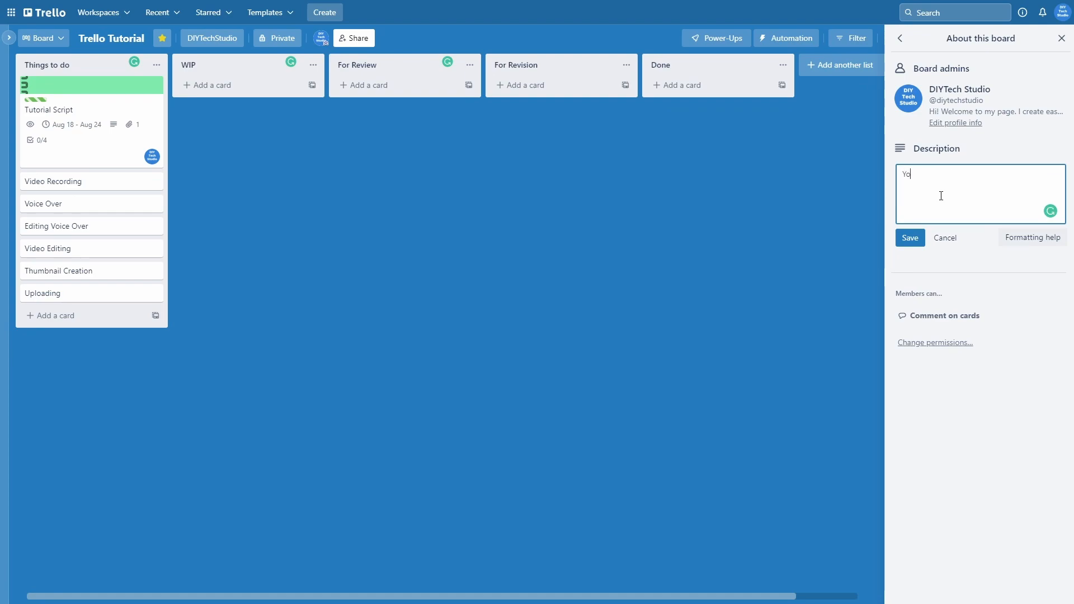
pyautogui.write('utube video creation template')
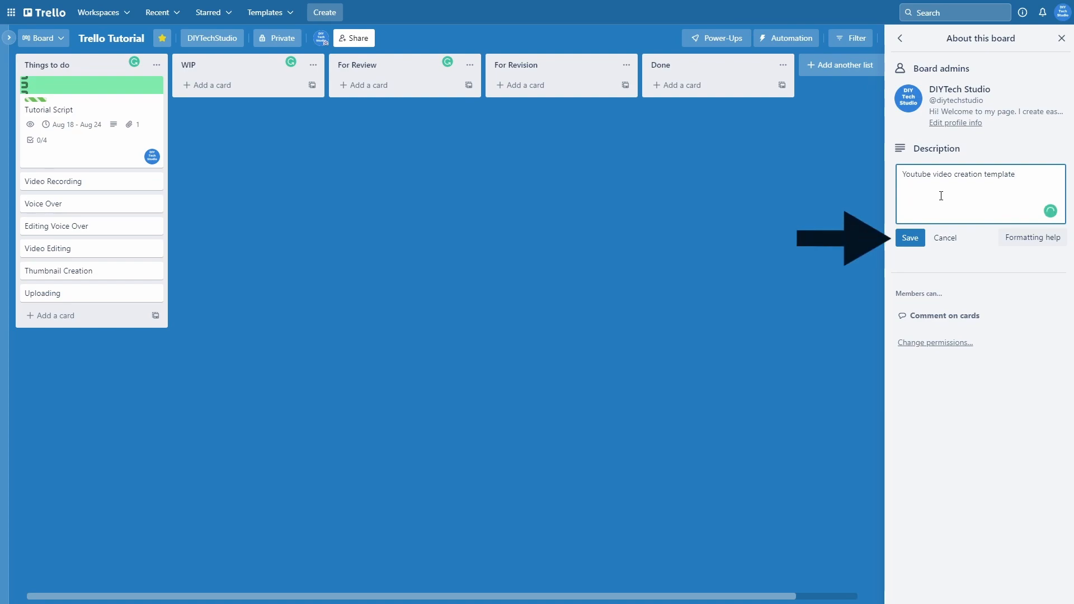
pyautogui.click(910, 238)
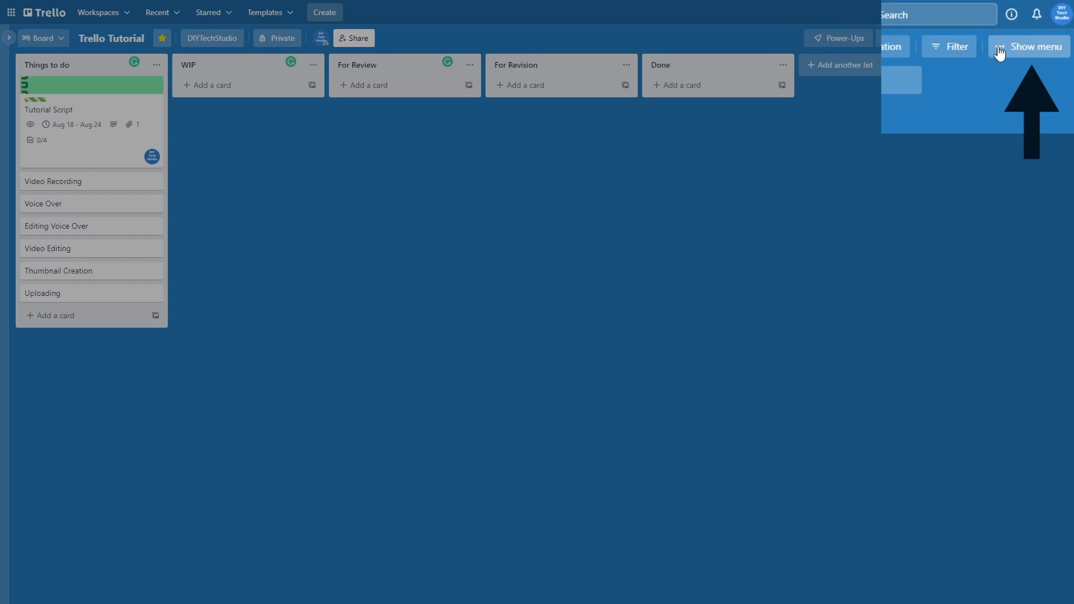
# Step: Place the Taco pack husky sticker with the orange exclamation mark on the Tutorial Script card's cover
pyautogui.click(1013, 39)
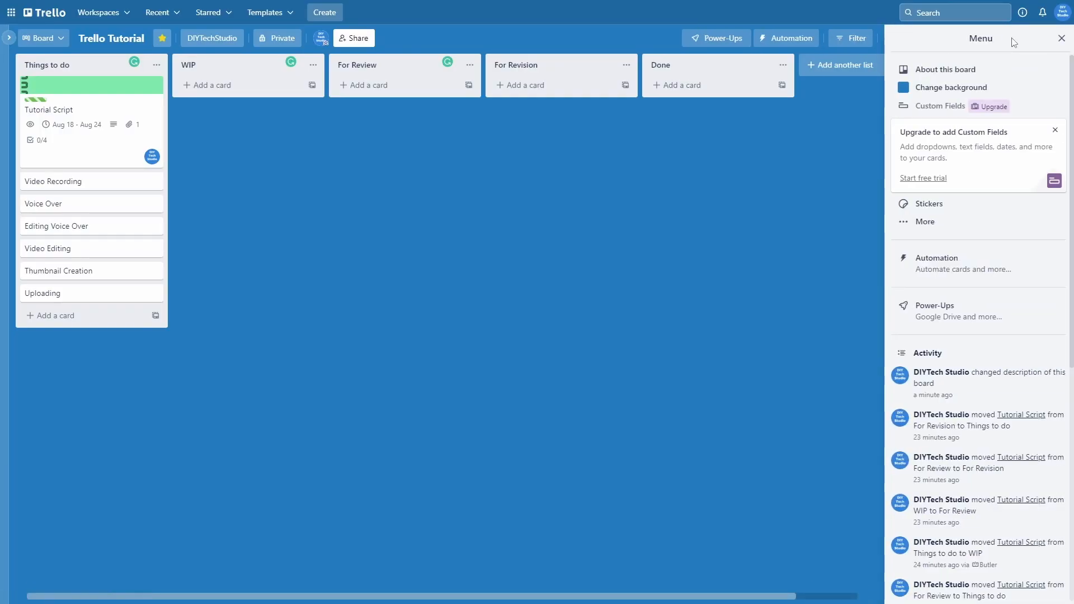
pyautogui.click(930, 208)
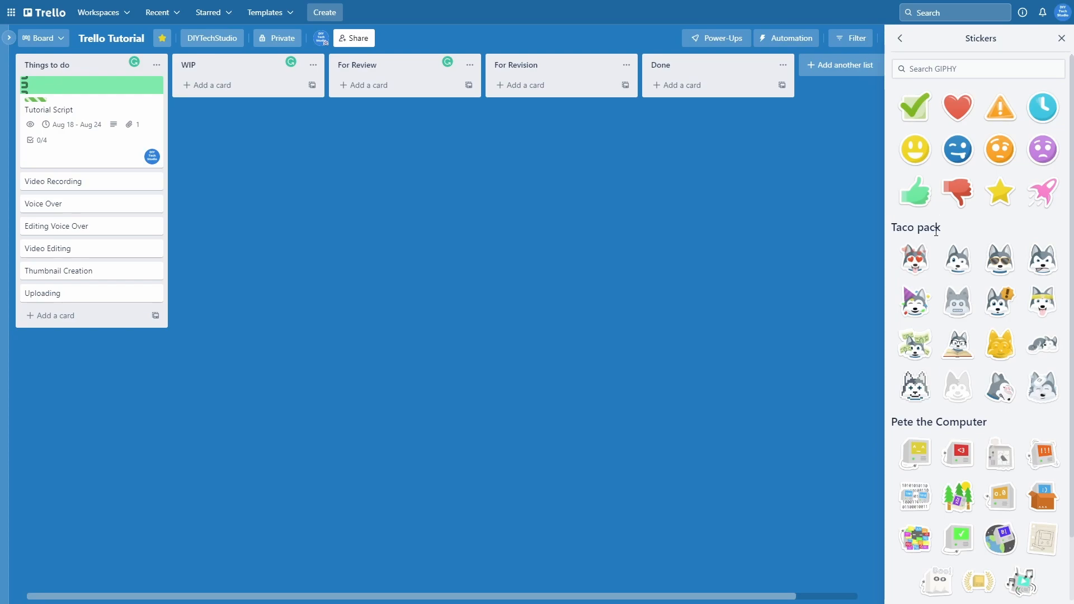
pyautogui.moveTo(1000, 302); pyautogui.dragTo(84, 87)
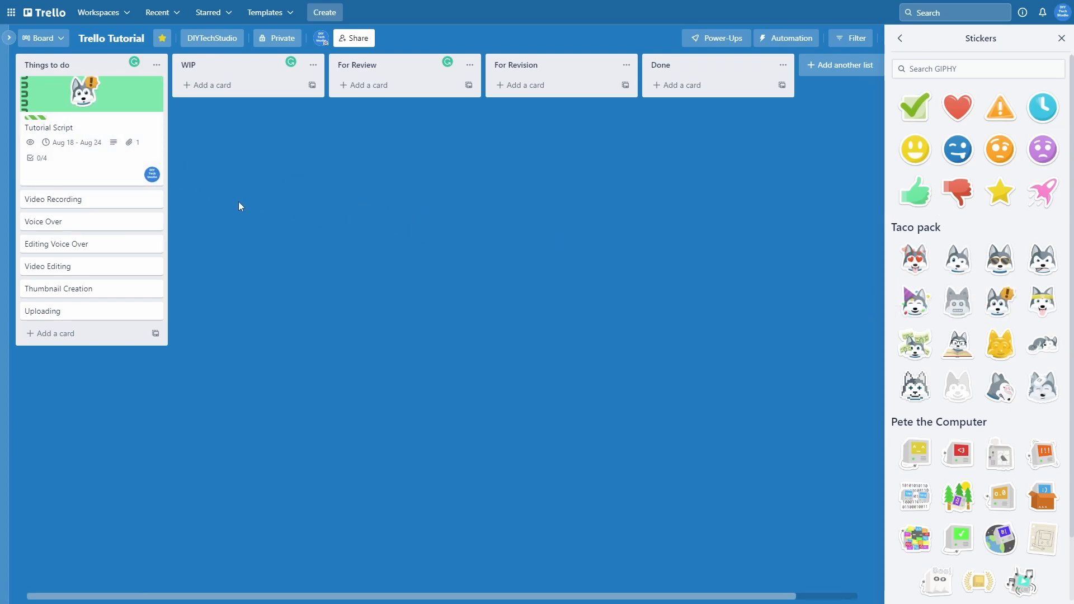
pyautogui.press('Escape')
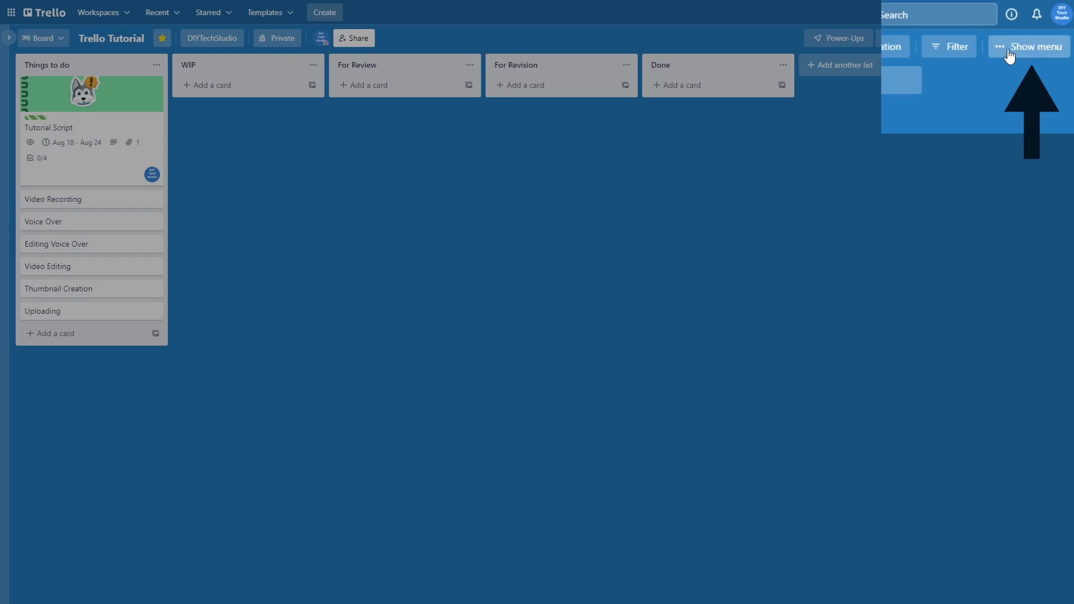
# Step: Open the board's workspace-change settings and choose DIYTechStudio as the workspace
pyautogui.click(1021, 40)
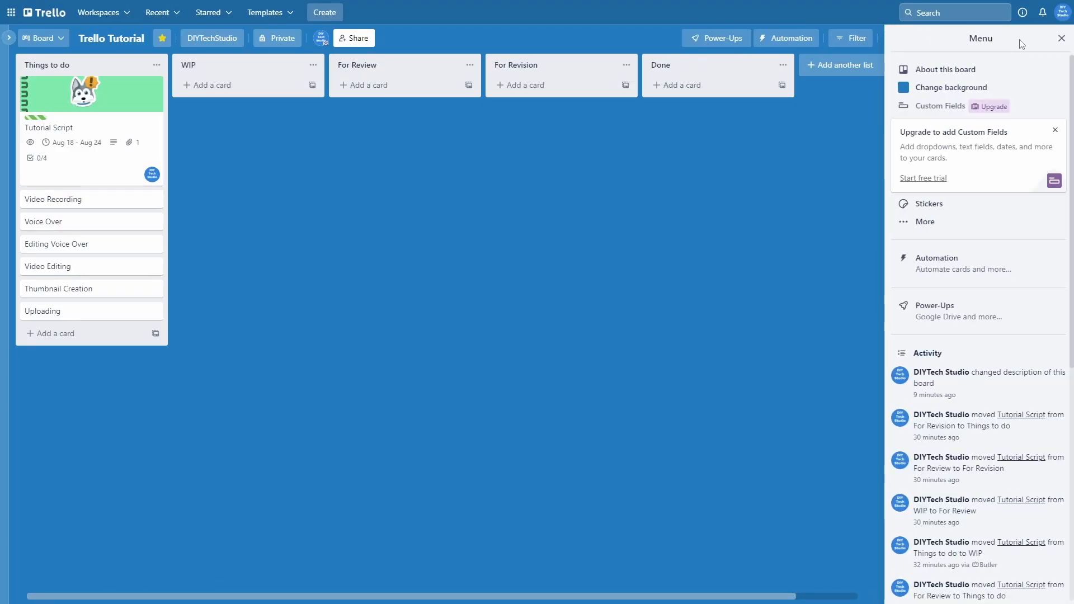
pyautogui.click(926, 223)
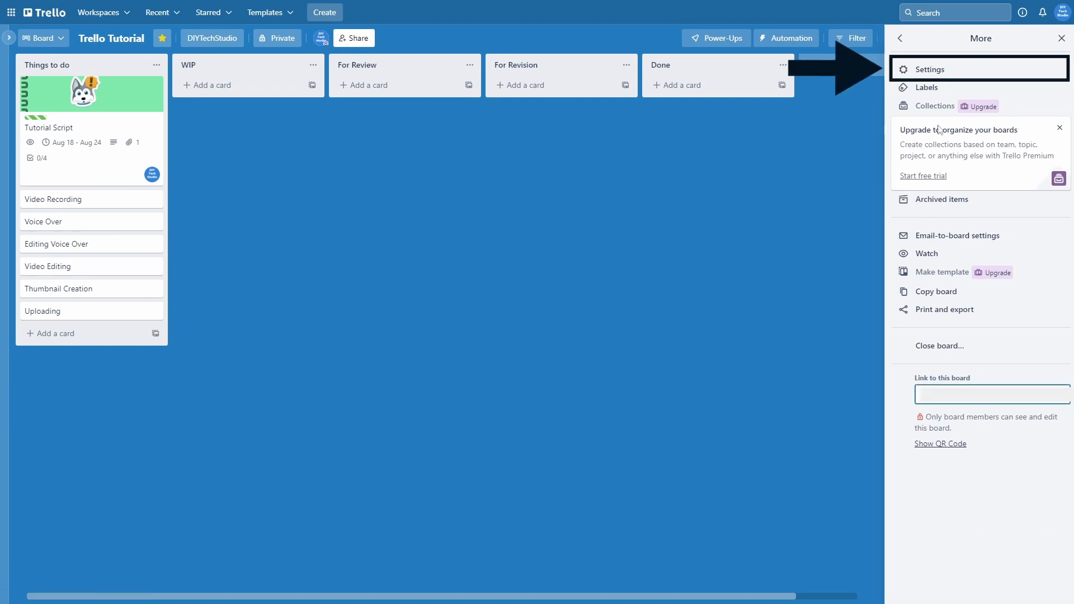
pyautogui.click(924, 70)
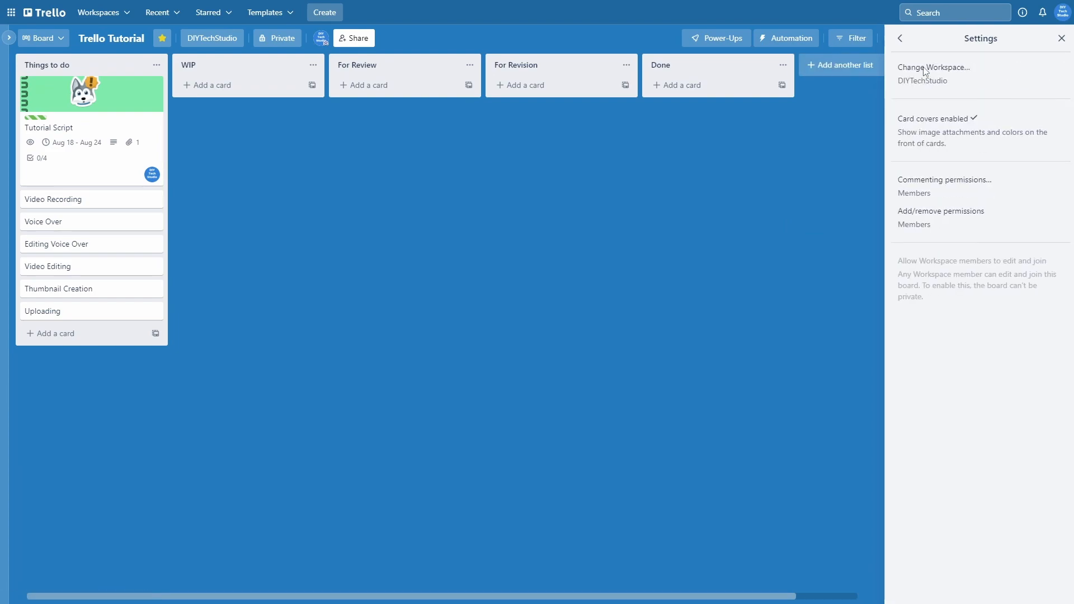
pyautogui.click(995, 91)
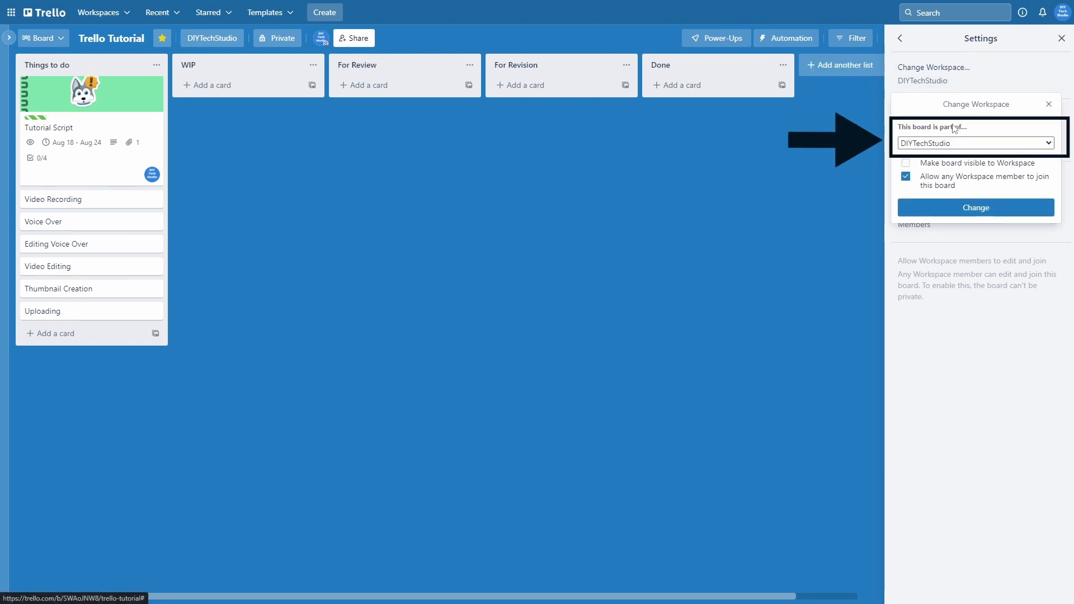
pyautogui.click(1027, 144)
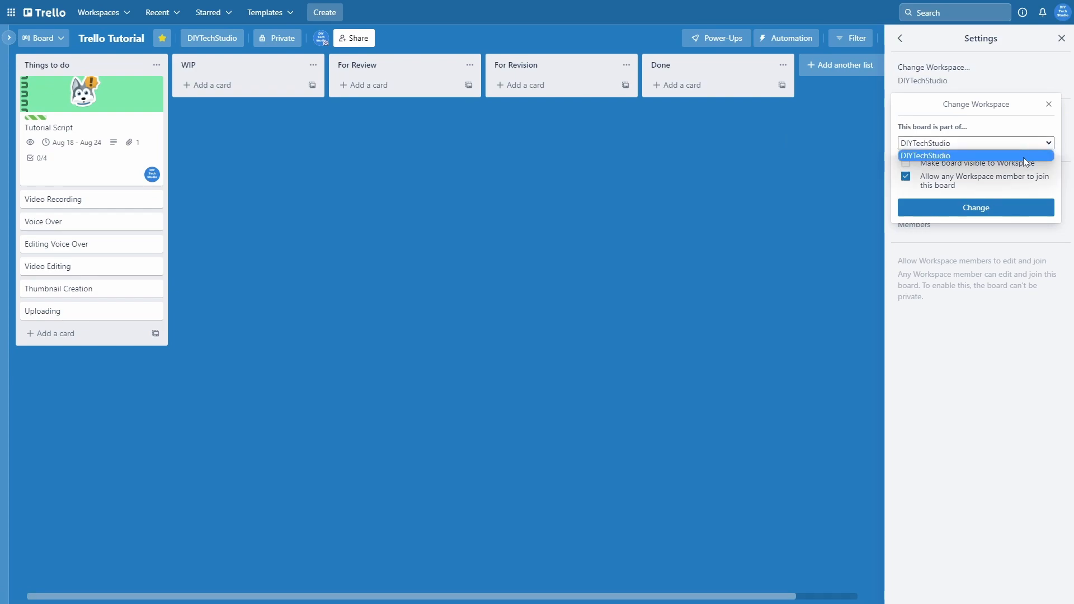
pyautogui.click(1023, 156)
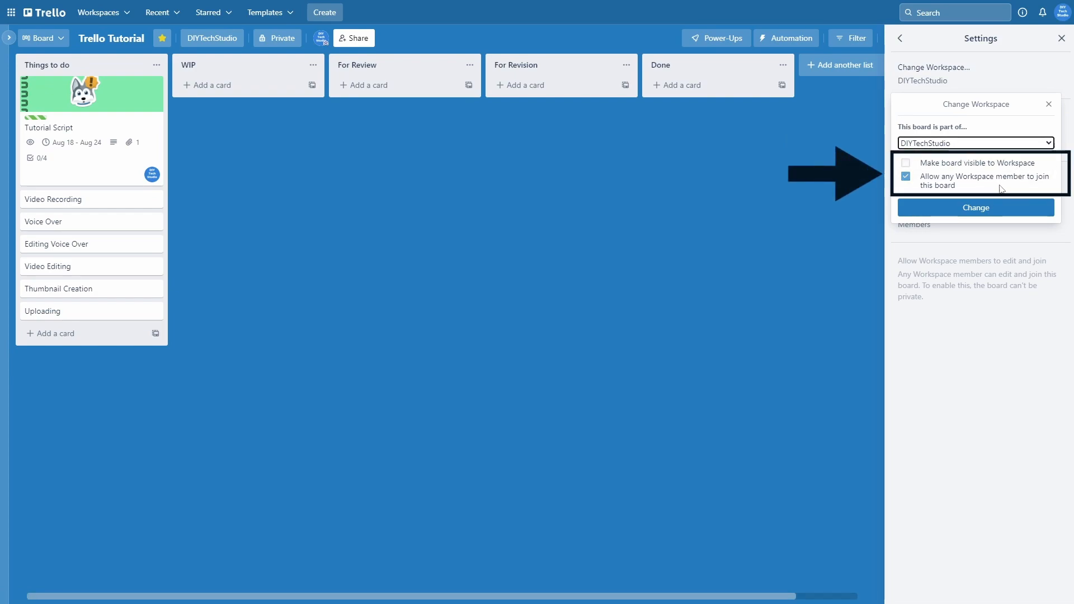
# Step: Make the board visible to the workspace, disallow any workspace member from joining it, and apply the change
pyautogui.click(906, 163)
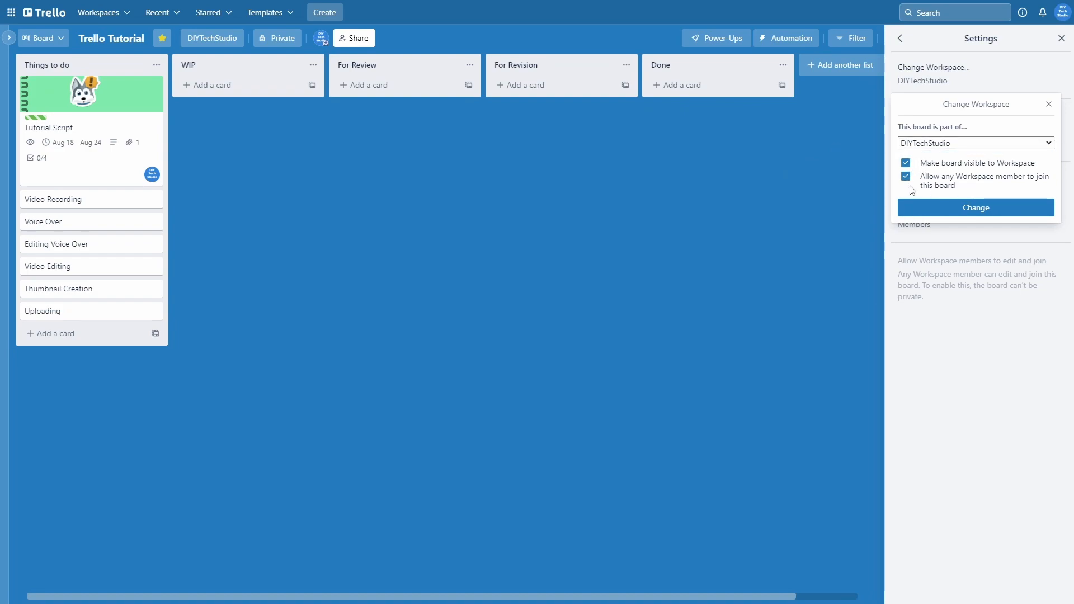
pyautogui.click(906, 177)
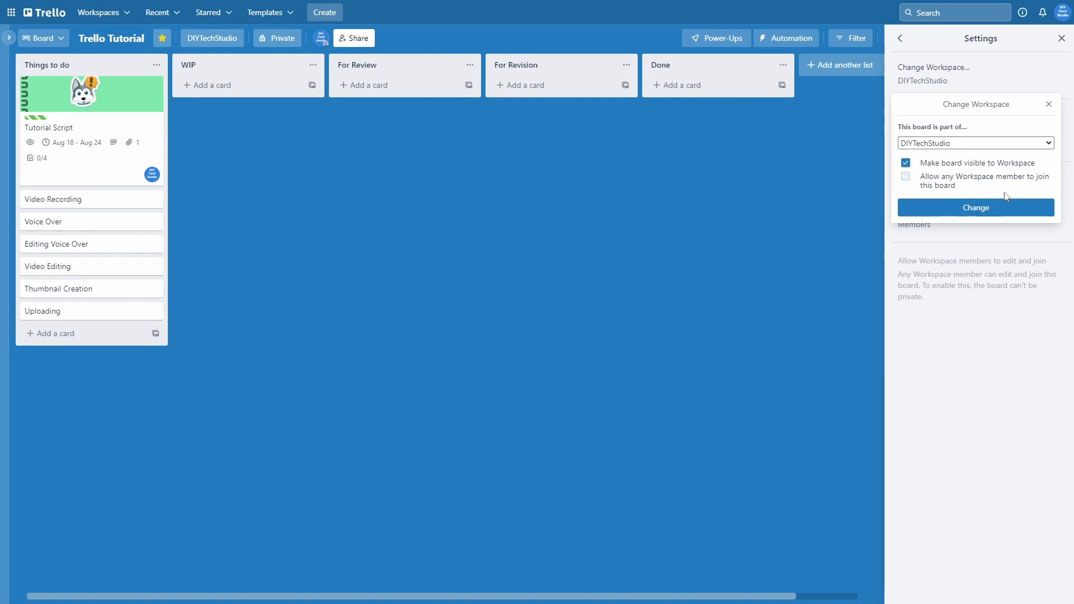
pyautogui.click(963, 210)
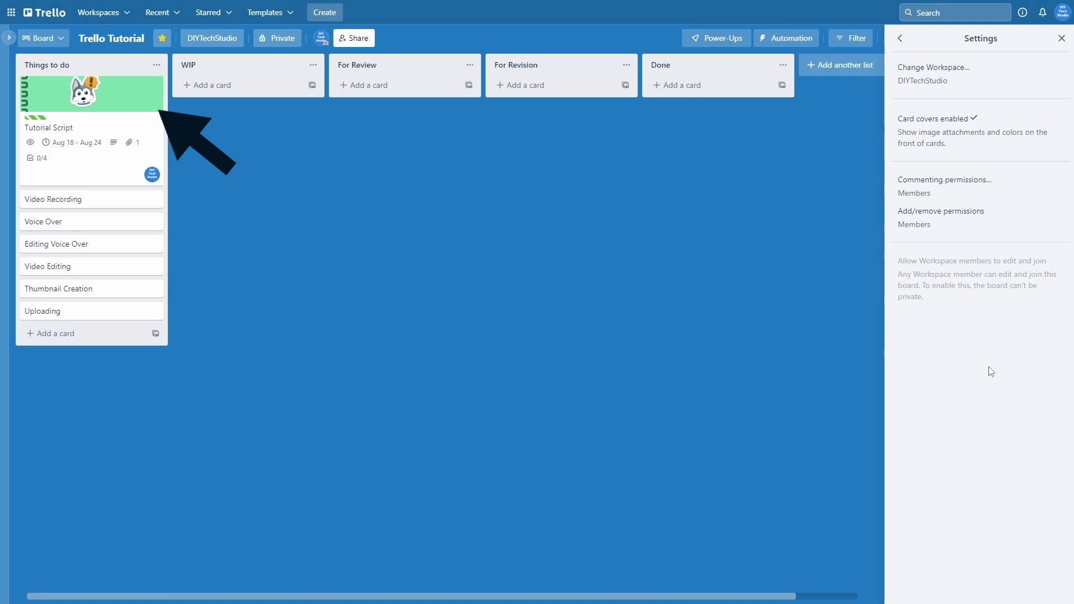
# Step: Check the board's card cover setting and the available commenting permissions, keeping the current choices
pyautogui.click(969, 139)
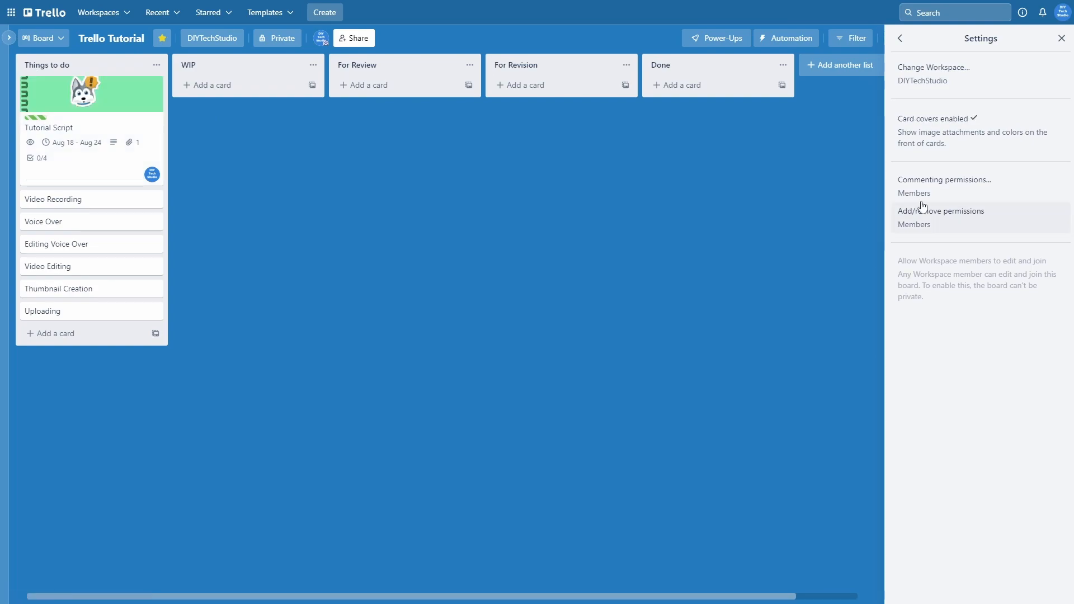
pyautogui.click(991, 191)
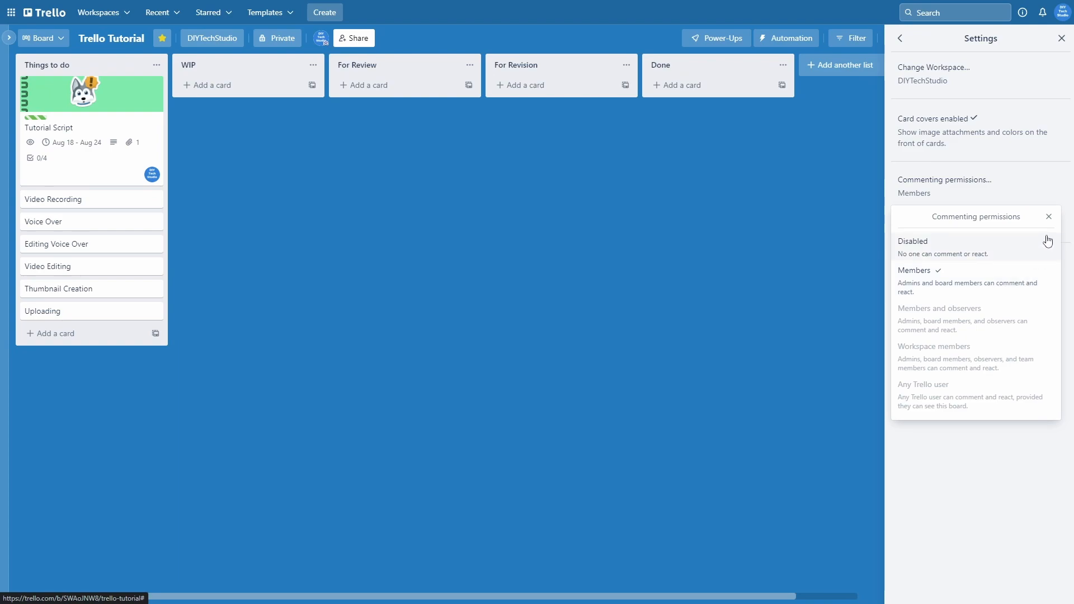
pyautogui.click(1048, 217)
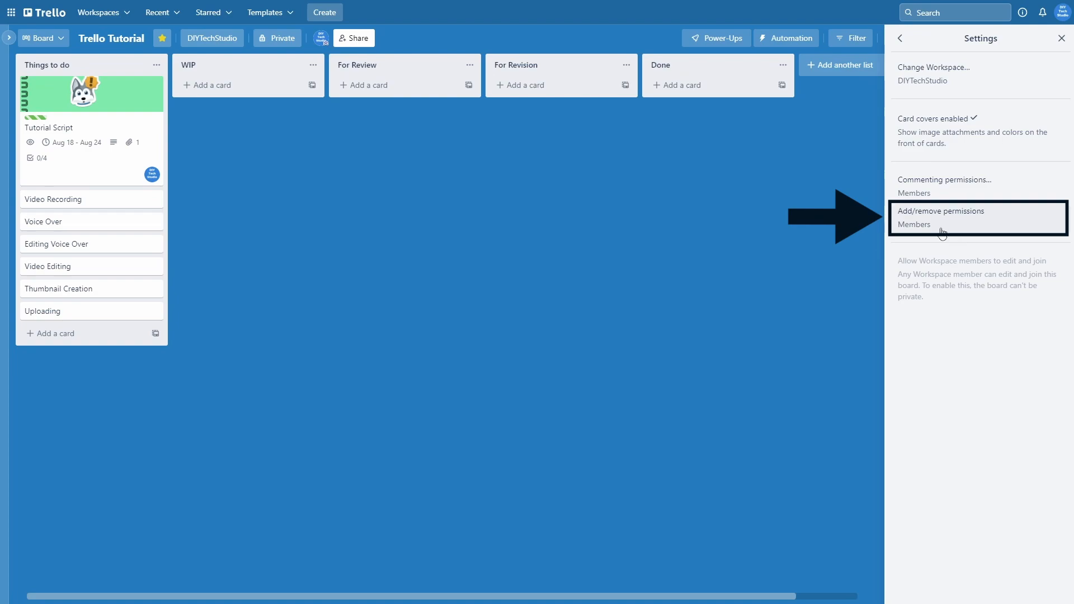
# Step: Restrict the board's add/remove permissions to Admins and leave the board settings
pyautogui.click(959, 224)
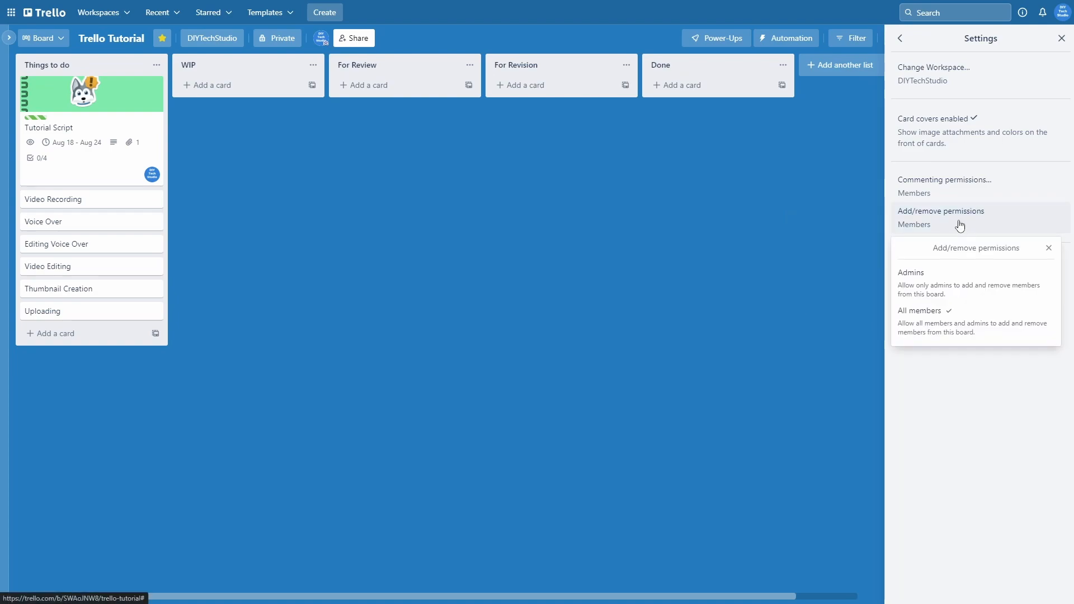
pyautogui.click(938, 288)
pyautogui.press('Escape')
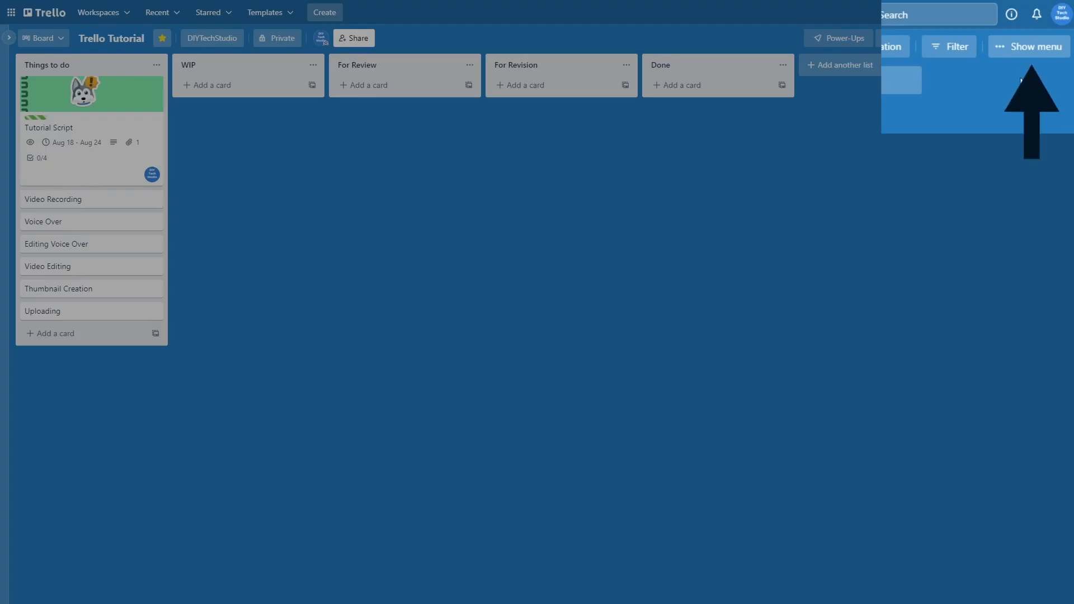
# Step: Open the board's label list, name the red label "Video Recording" and save it
pyautogui.click(1017, 42)
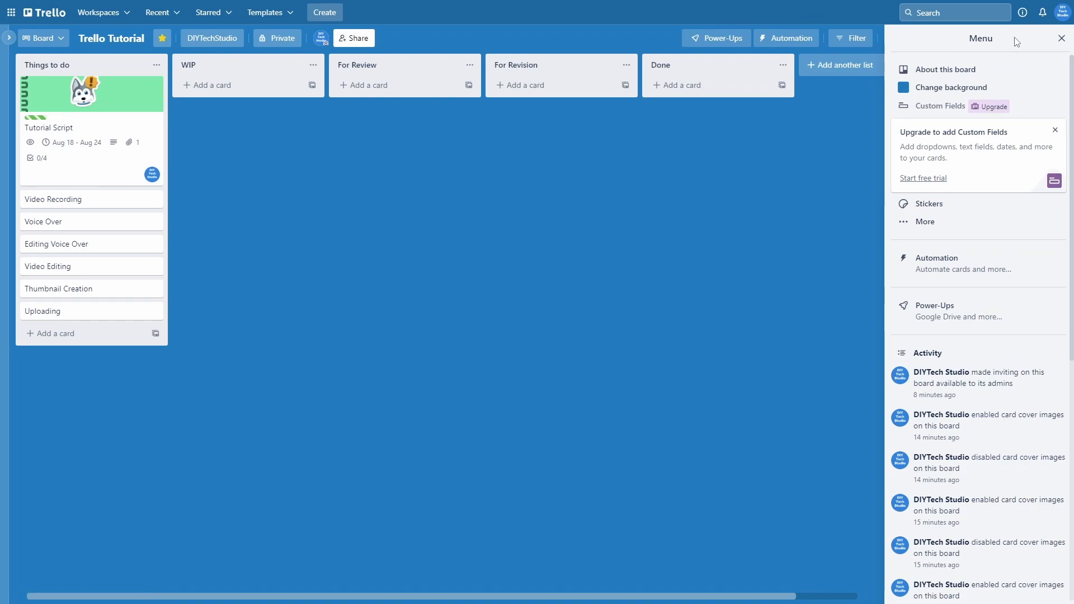
pyautogui.click(931, 229)
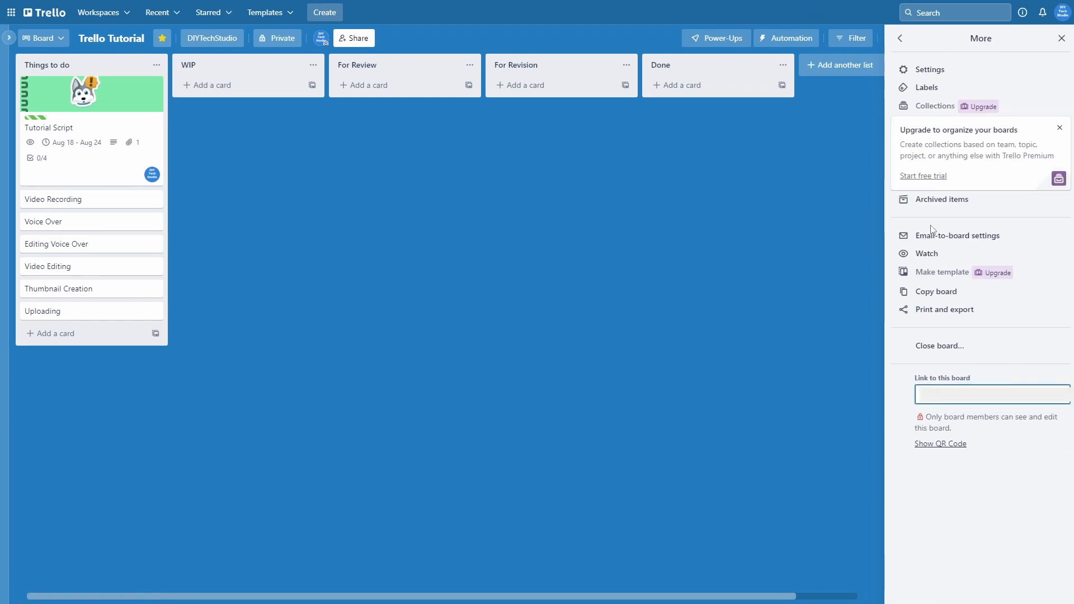
pyautogui.click(918, 90)
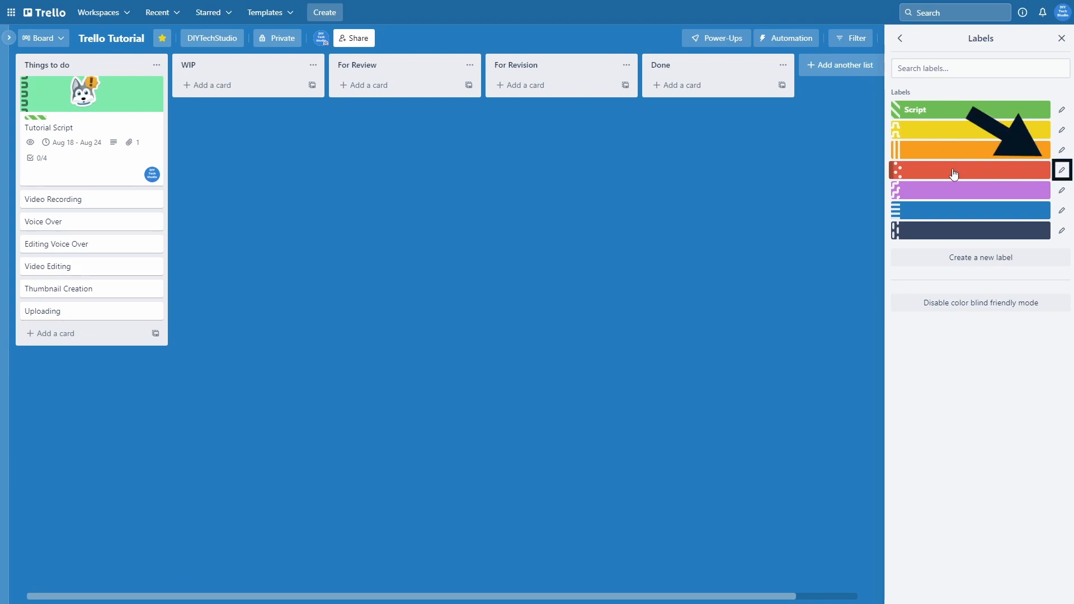
pyautogui.click(1061, 170)
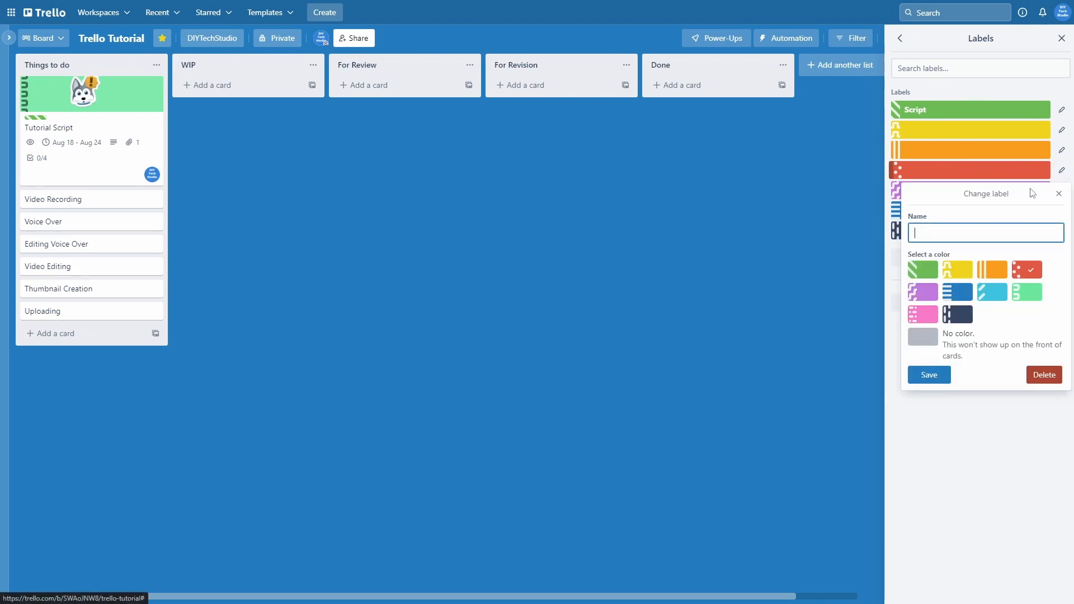
pyautogui.write('Vide')
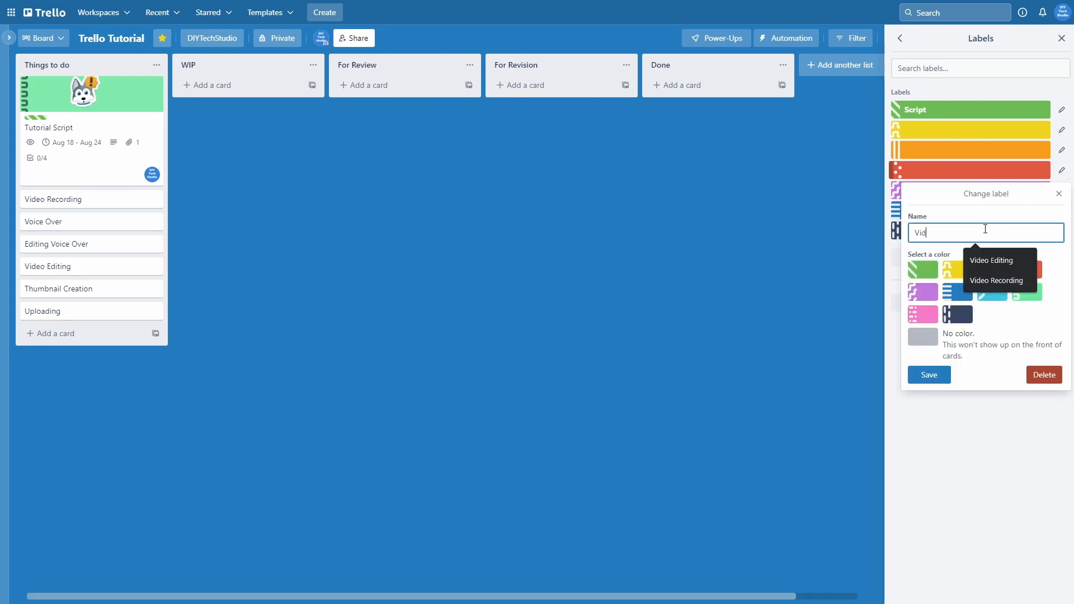
pyautogui.click(1000, 283)
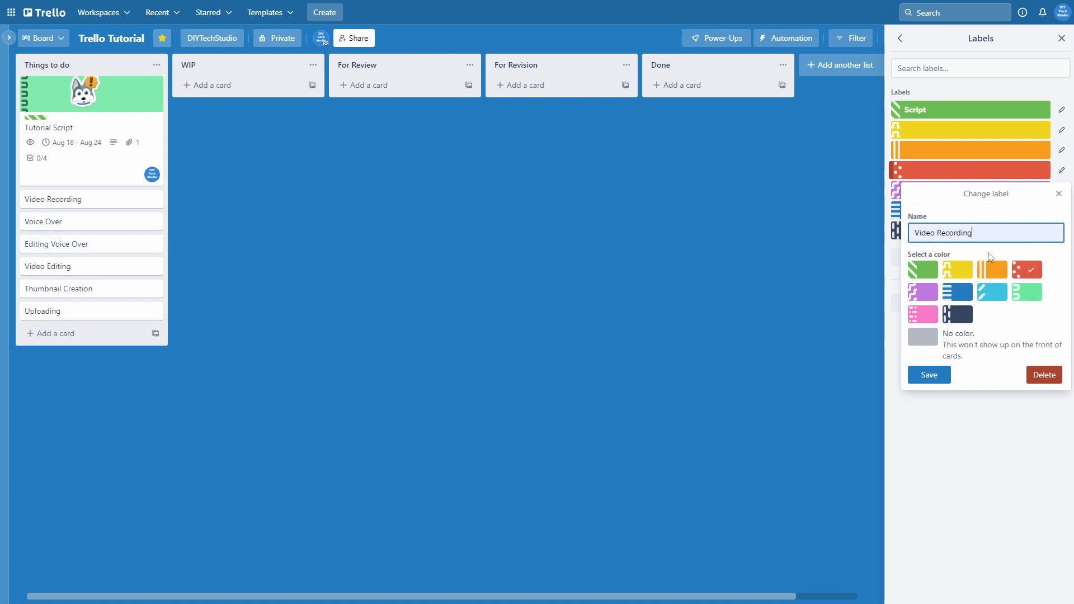
pyautogui.click(926, 376)
# Step: Name the dark navy label at the end of the list "Uploading" and save it
pyautogui.click(1062, 231)
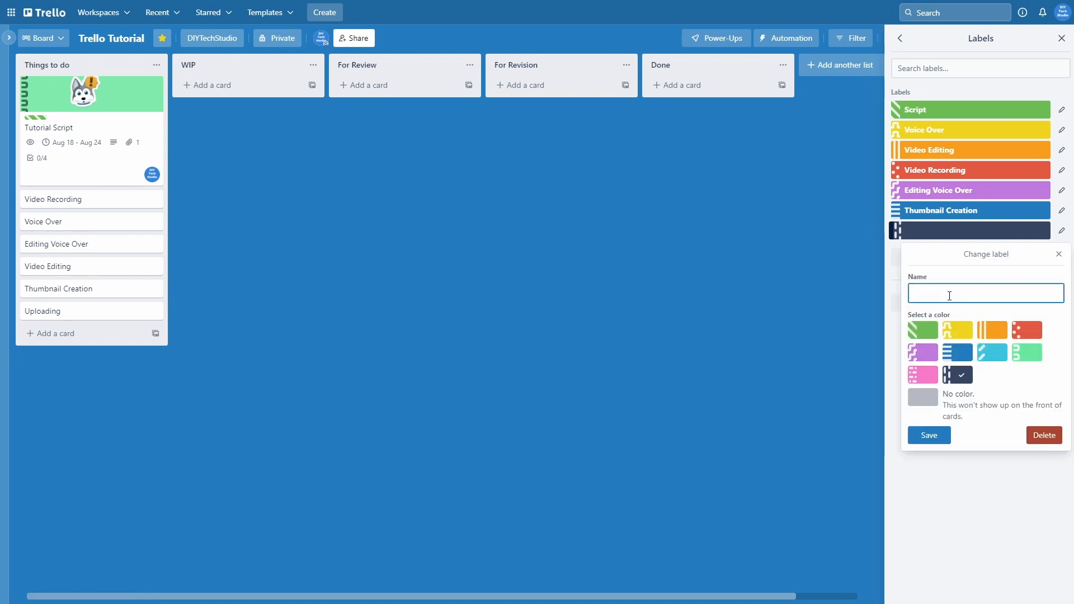
pyautogui.write('U')
pyautogui.click(992, 320)
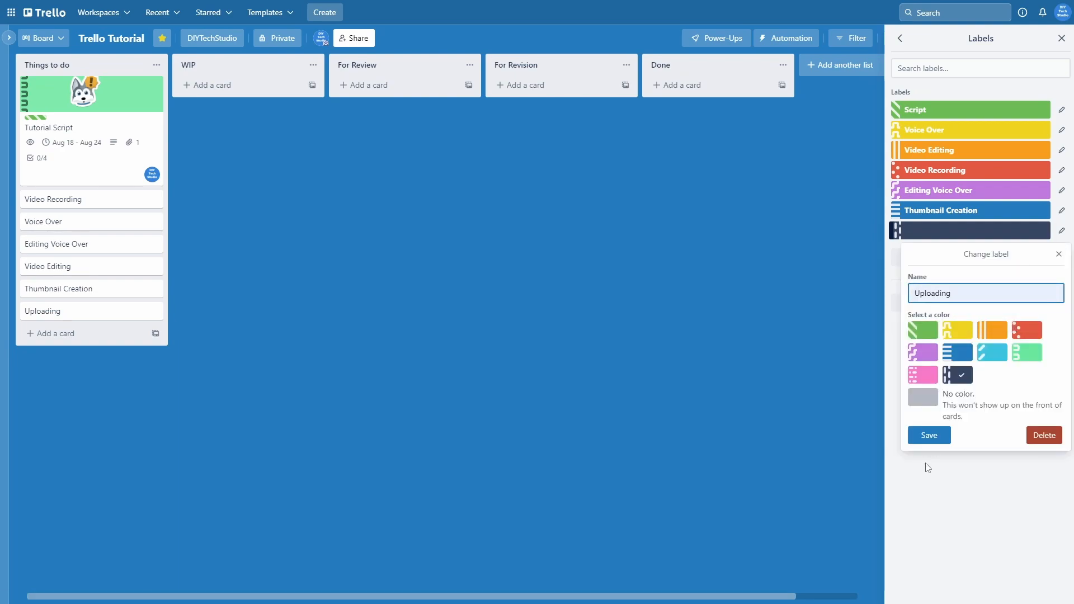
pyautogui.click(928, 435)
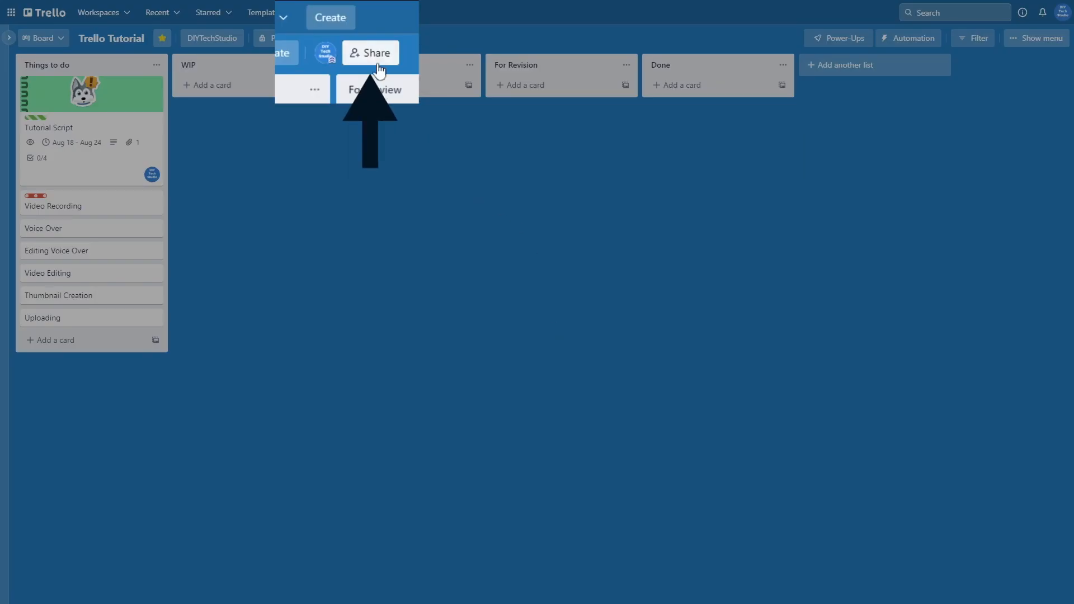
# Step: Share the board by entering the invitee's e-mail address, assigning the Member role and sending the invitation
pyautogui.click(359, 38)
pyautogui.write('name@')
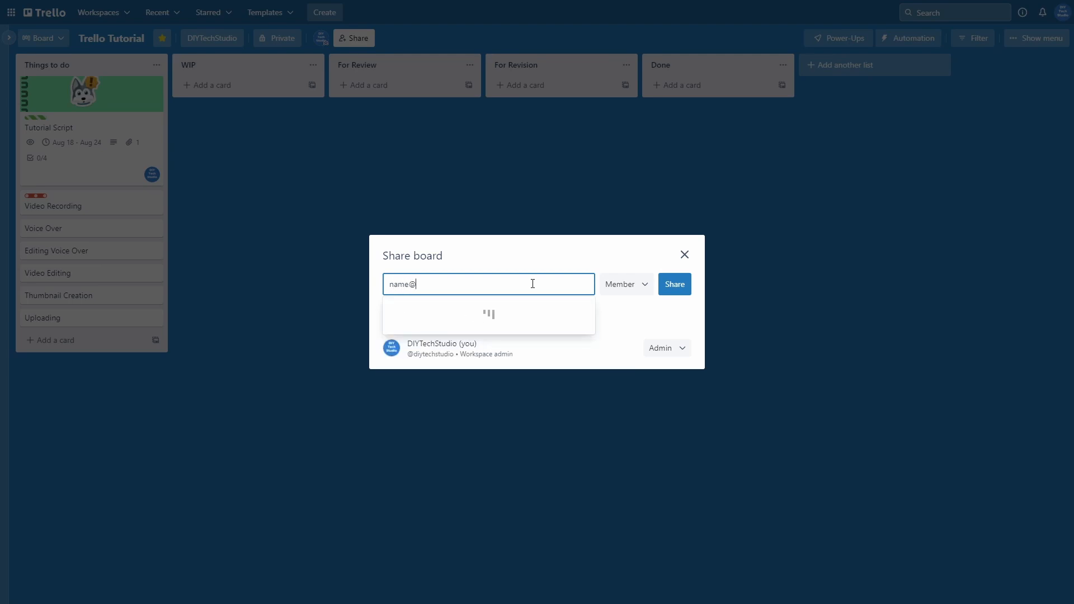
pyautogui.write('domain.com')
pyautogui.press('Return')
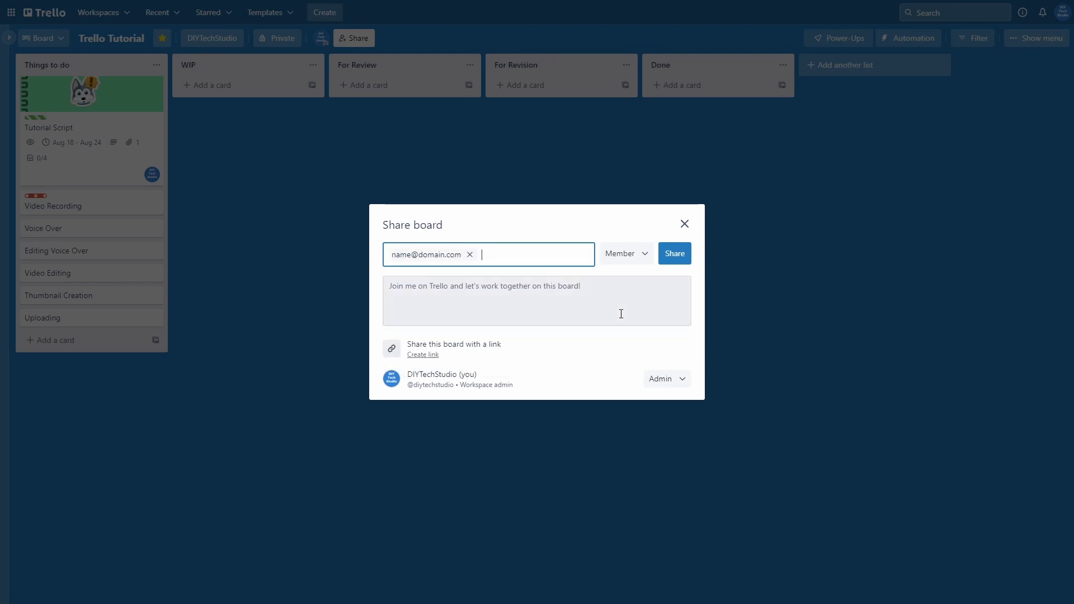
pyautogui.click(645, 255)
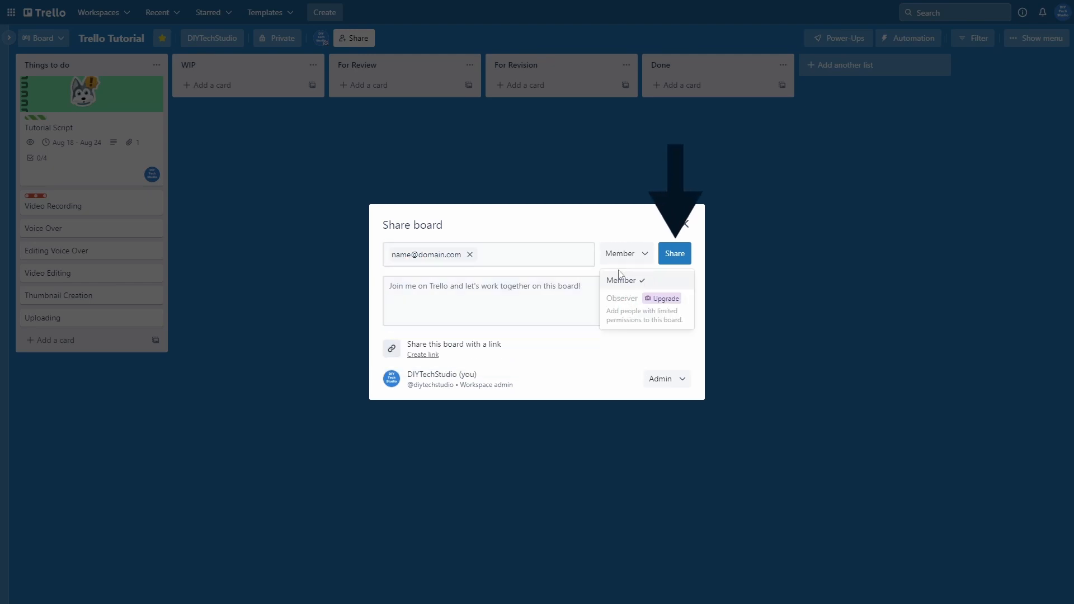
pyautogui.click(647, 278)
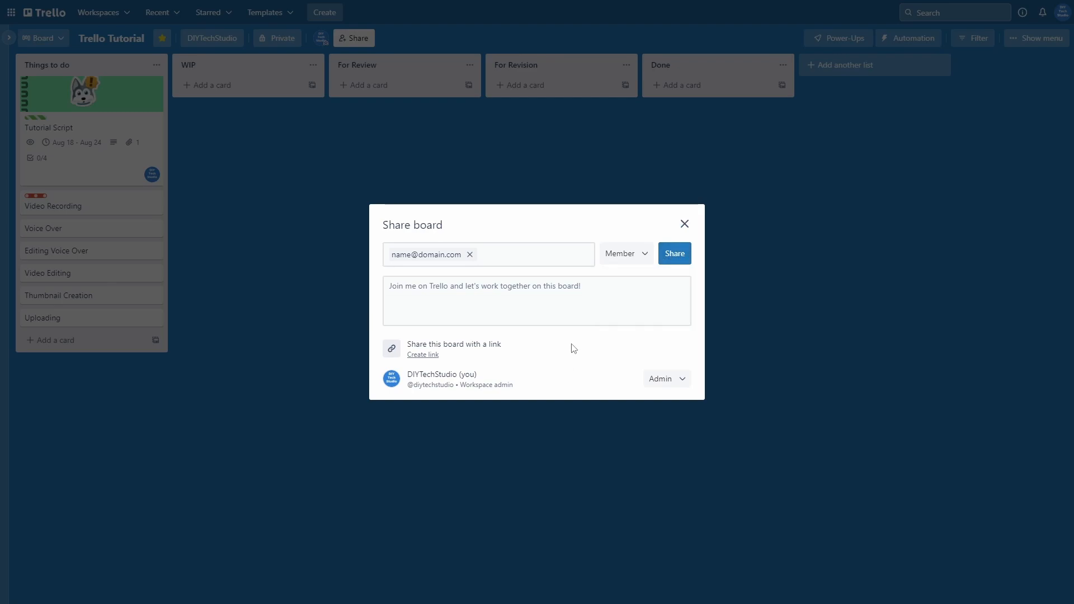
pyautogui.click(685, 258)
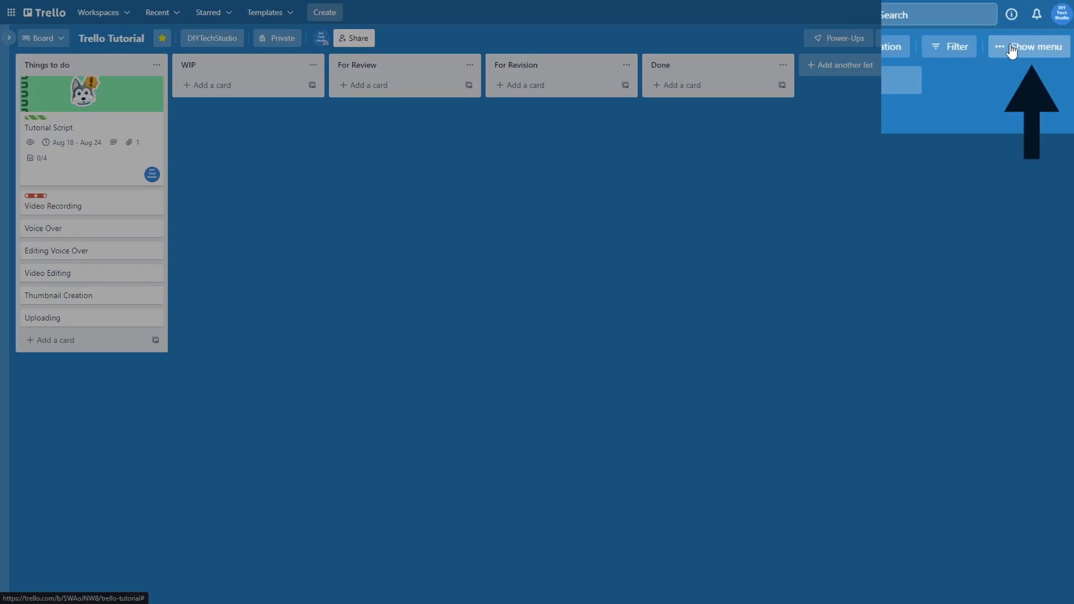
# Step: Show the QR code for the link to the Trello Tutorial board
pyautogui.click(1012, 49)
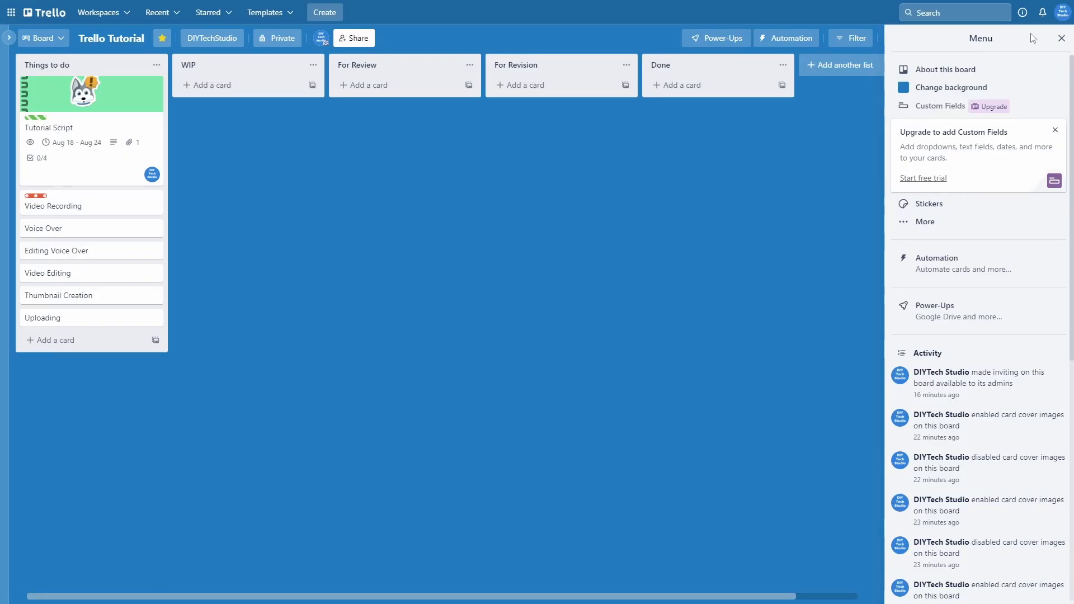
pyautogui.click(923, 223)
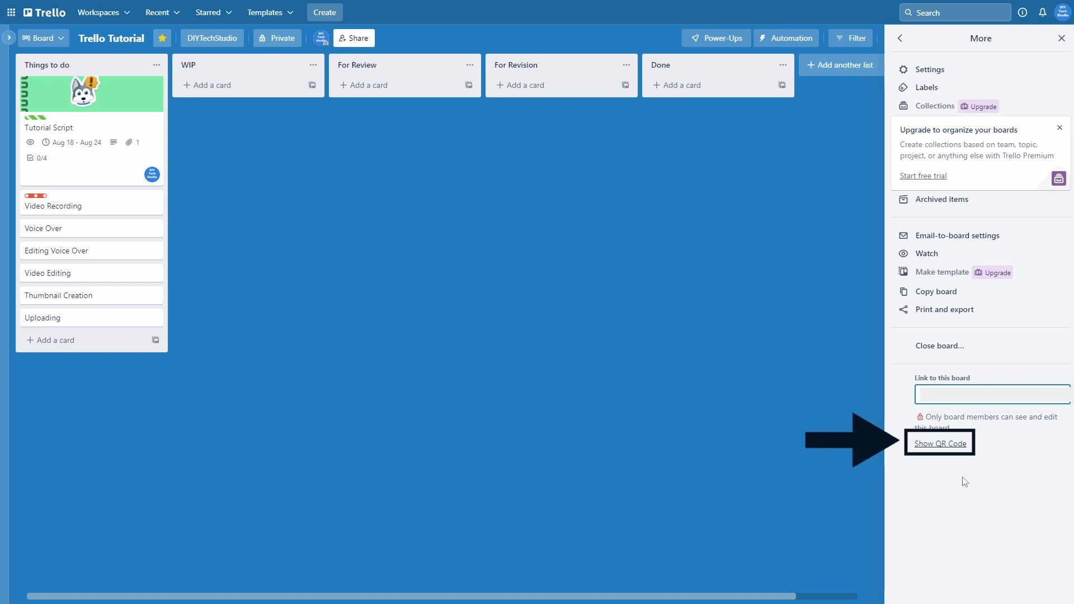
pyautogui.click(940, 446)
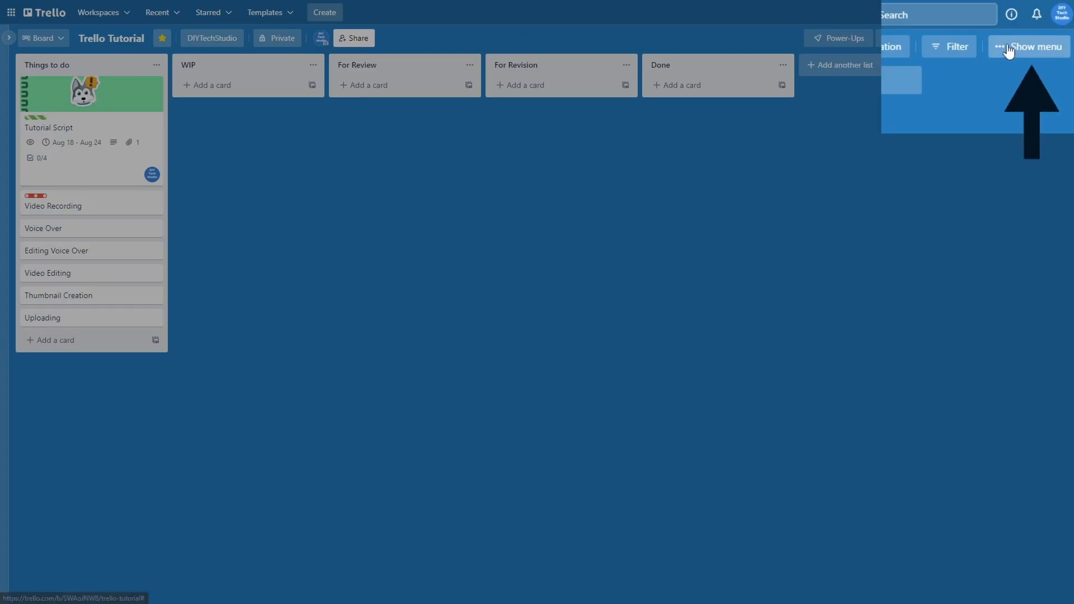
# Step: Copy the board as "New Board" in the DIYTechStudio workspace with Private visibility, keeping cards and template cards
pyautogui.click(1009, 43)
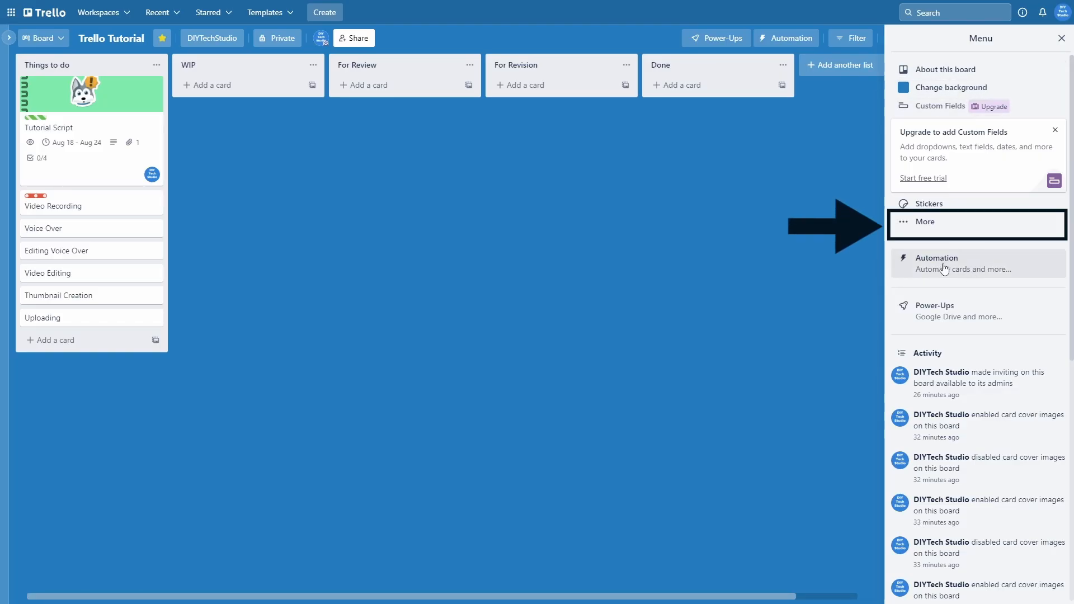
pyautogui.click(931, 225)
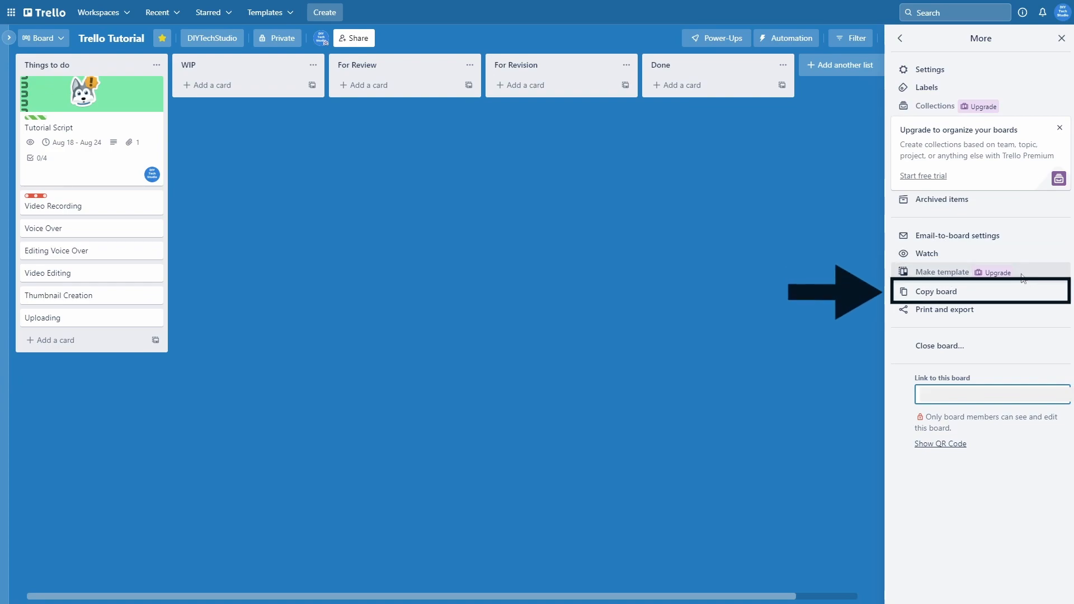
pyautogui.click(937, 292)
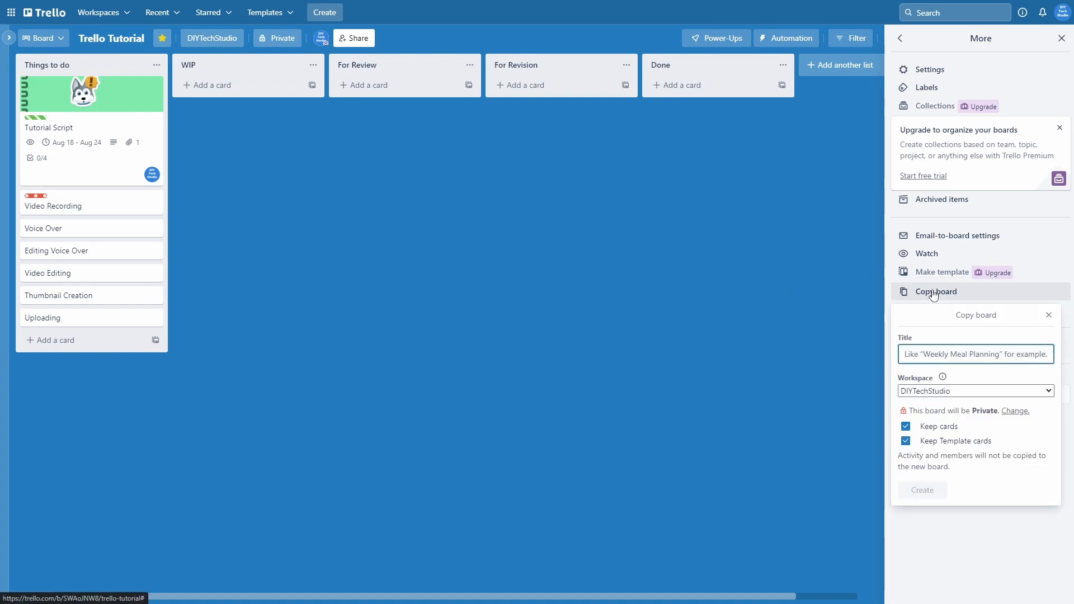
pyautogui.write('New Boar')
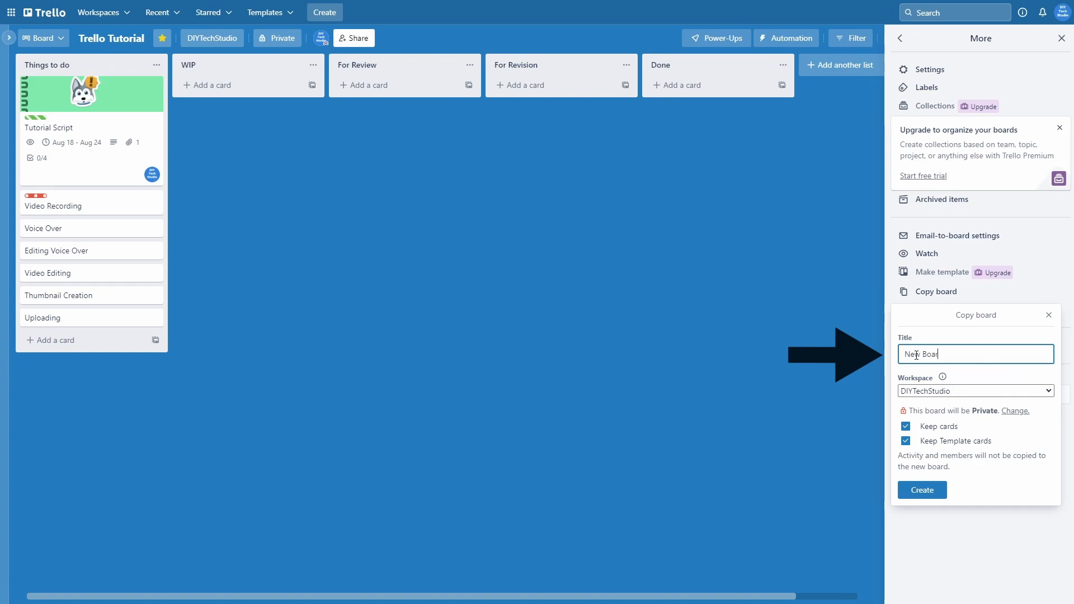
pyautogui.write('d')
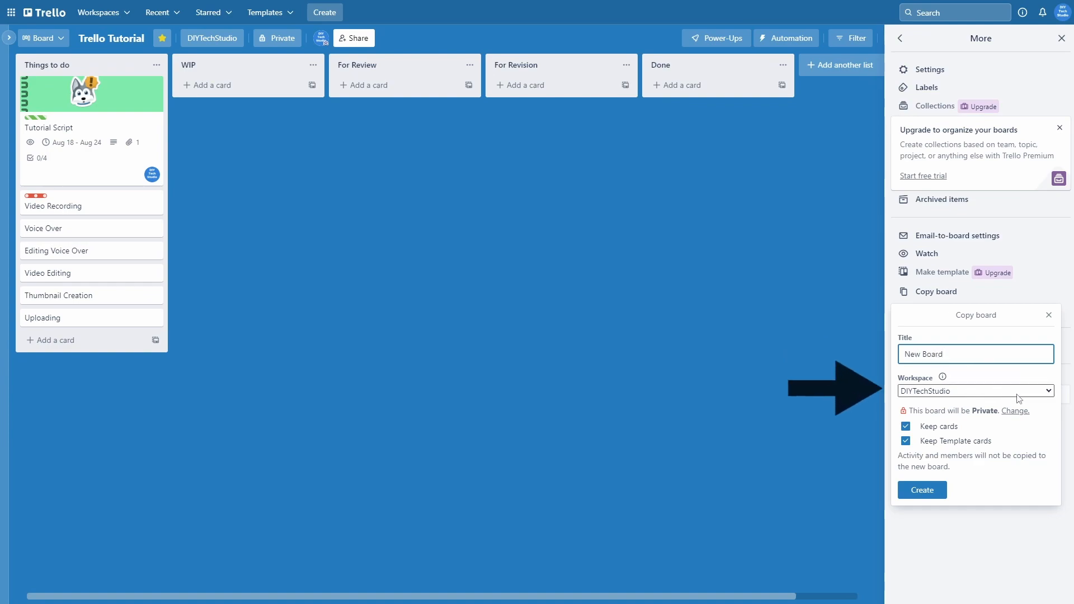
pyautogui.click(1018, 394)
pyautogui.click(931, 403)
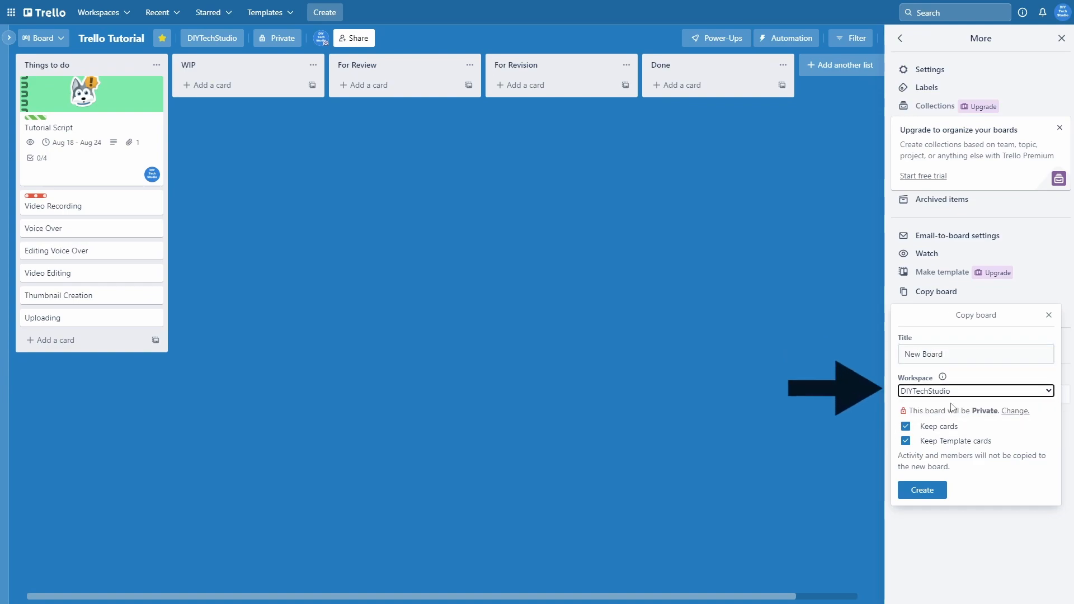
pyautogui.click(1015, 415)
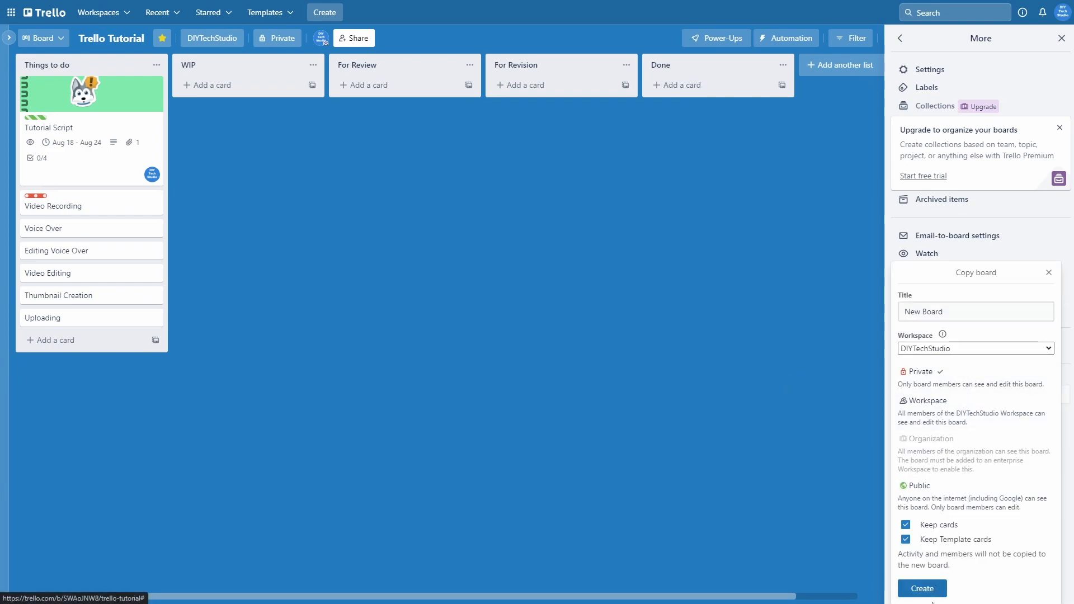
pyautogui.click(945, 373)
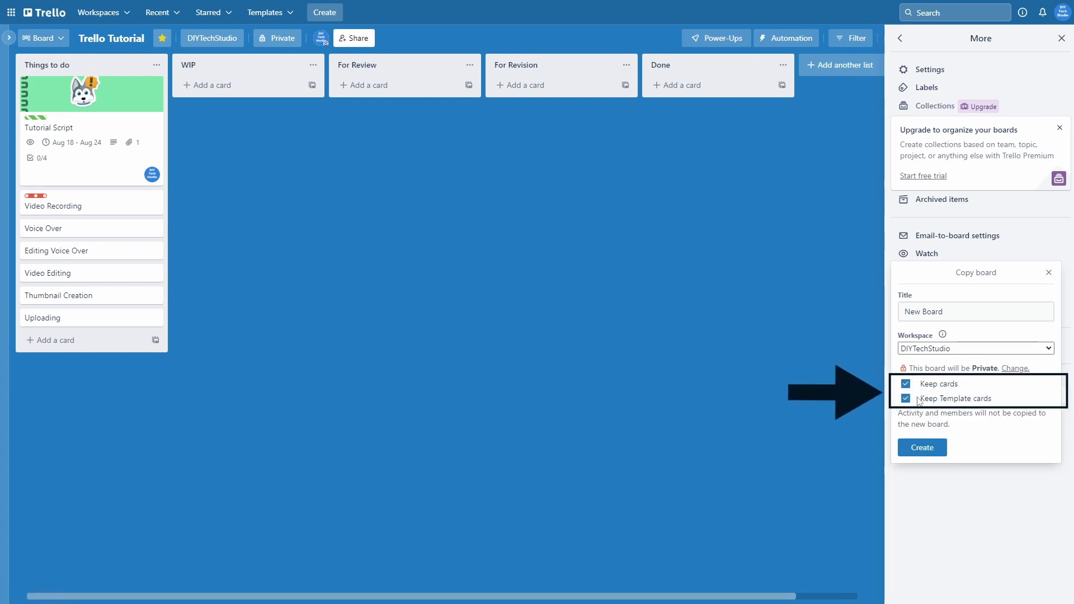
pyautogui.click(929, 450)
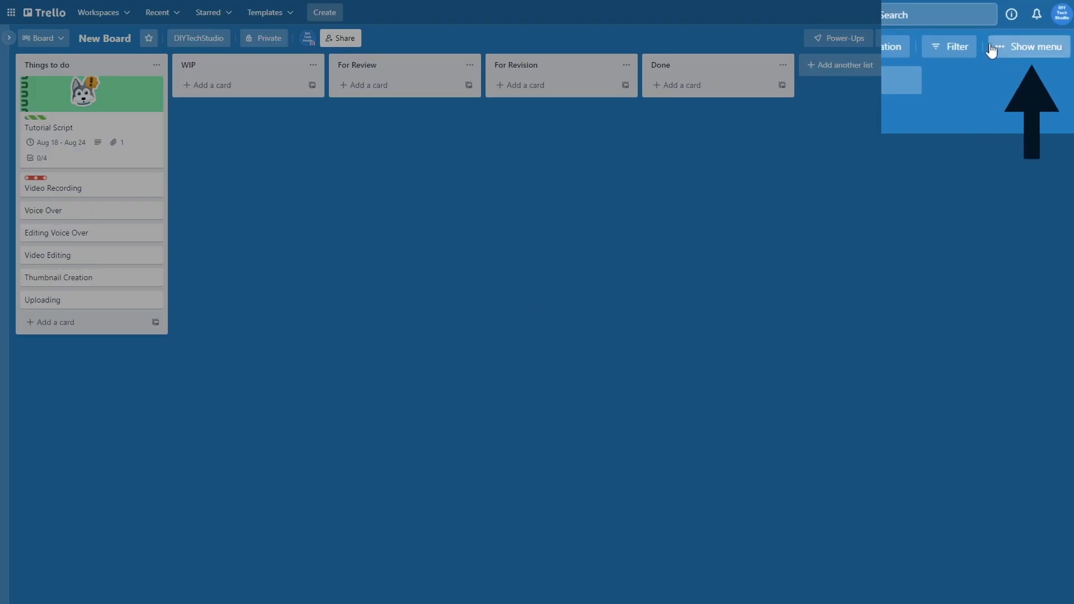
# Step: Close the copied board "New Board" and confirm the closure
pyautogui.click(1034, 42)
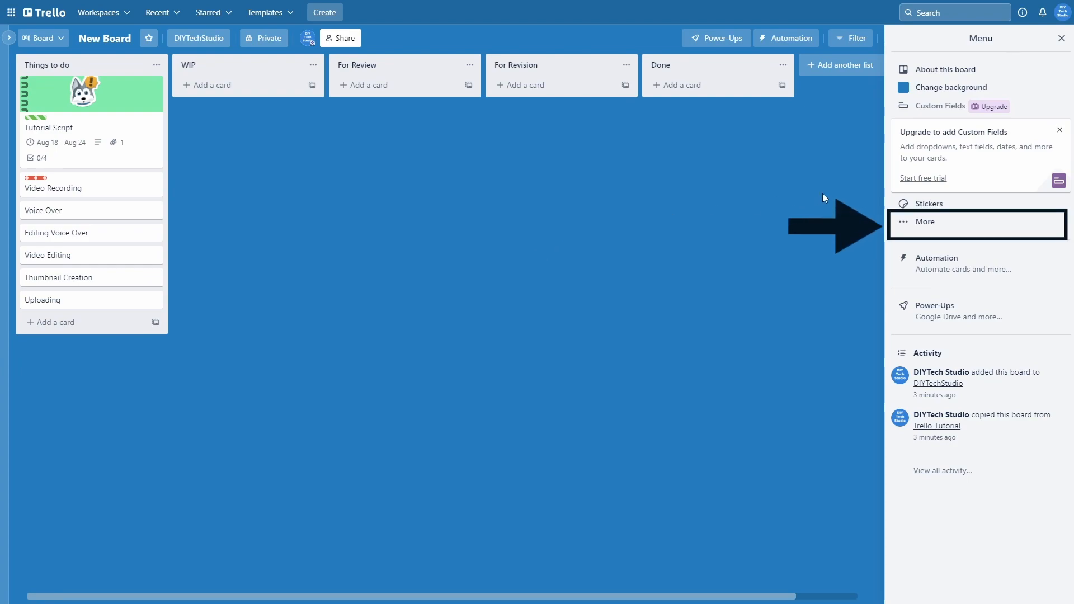
pyautogui.click(927, 222)
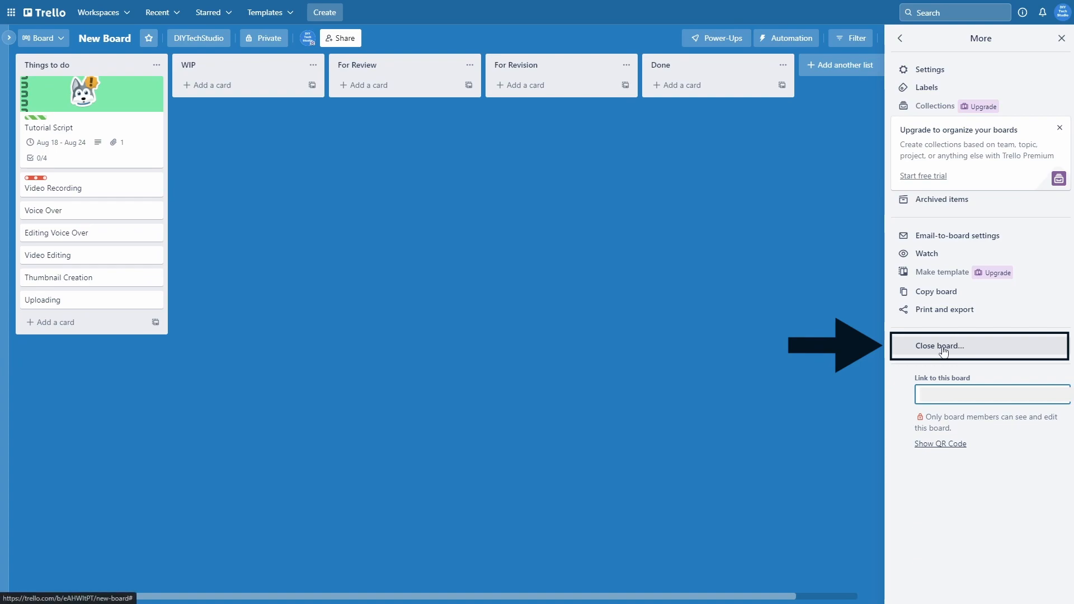
pyautogui.click(966, 351)
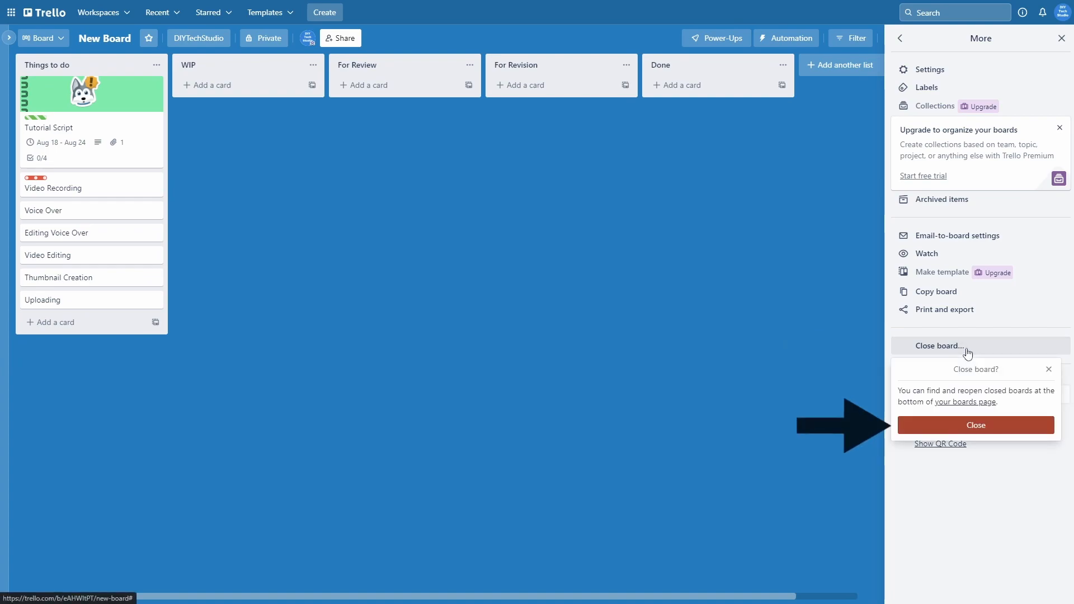
pyautogui.click(975, 427)
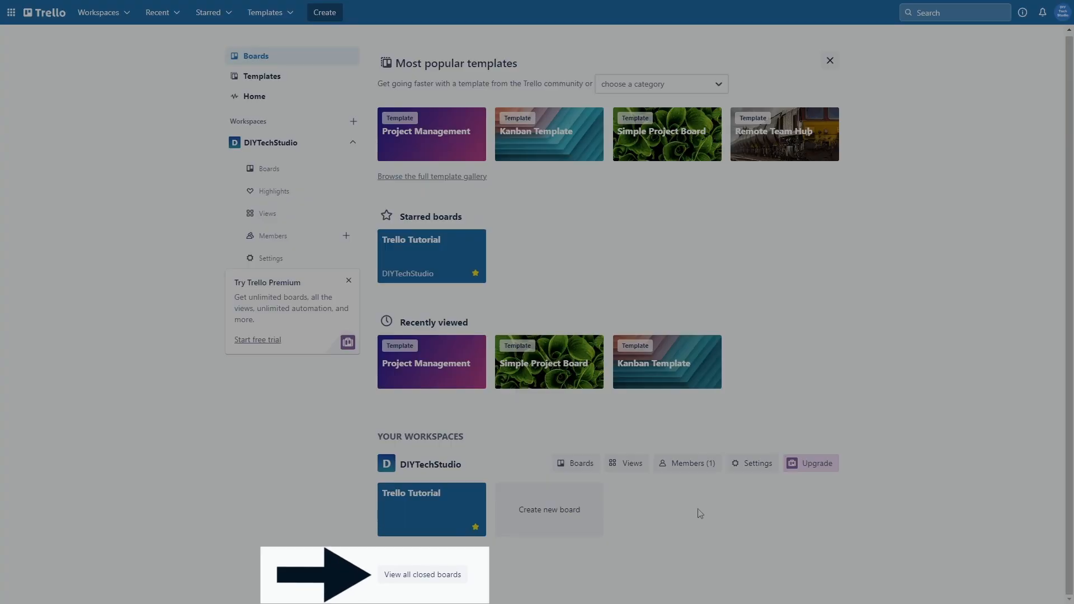
# Step: Permanently delete the closed board "New Board" from the closed boards list and confirm the deletion
pyautogui.click(396, 578)
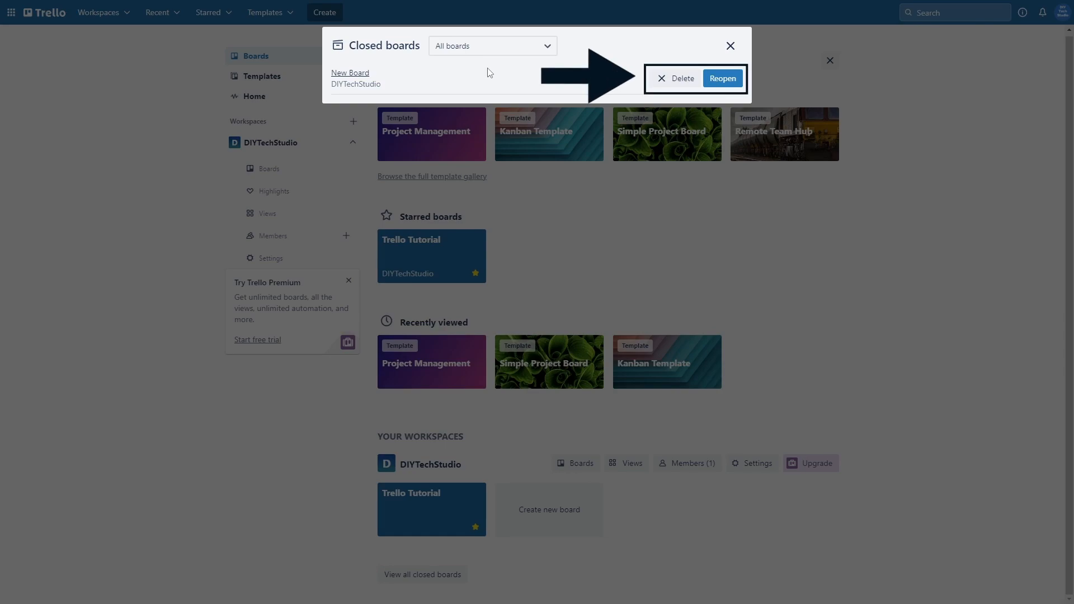
pyautogui.click(669, 84)
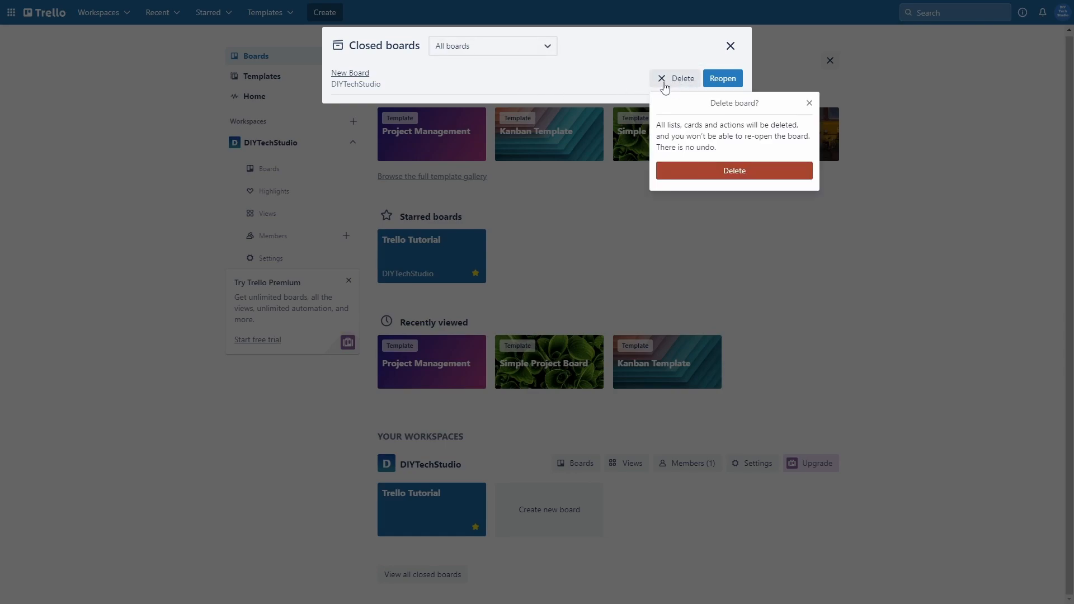
pyautogui.click(726, 171)
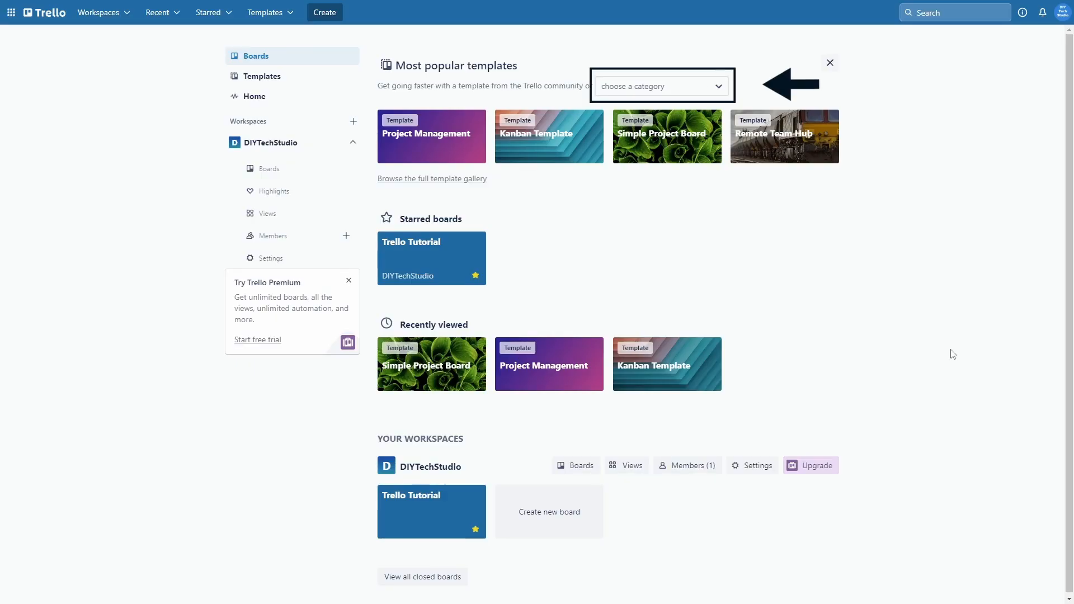
# Step: Set up a board from the Simple Project Board template in the Popular category, titling it "New Board"
pyautogui.click(718, 89)
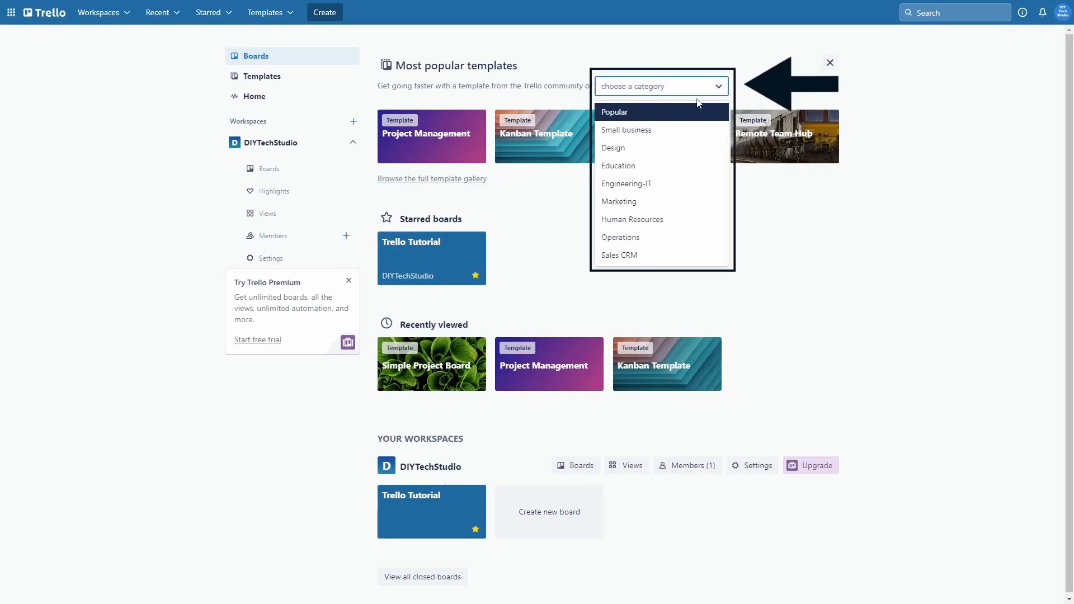
pyautogui.click(681, 112)
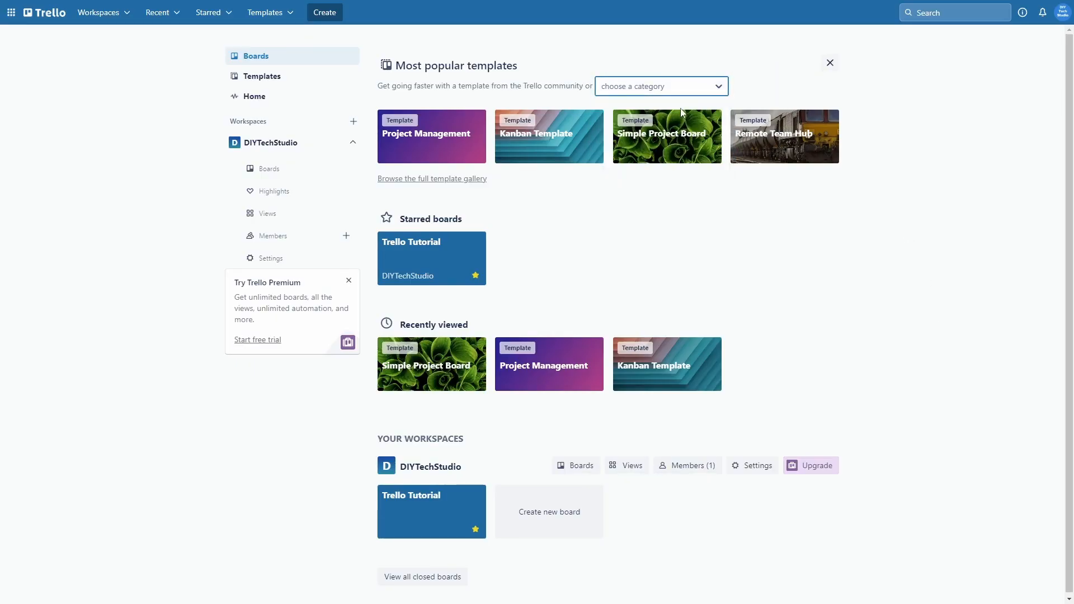
pyautogui.click(650, 141)
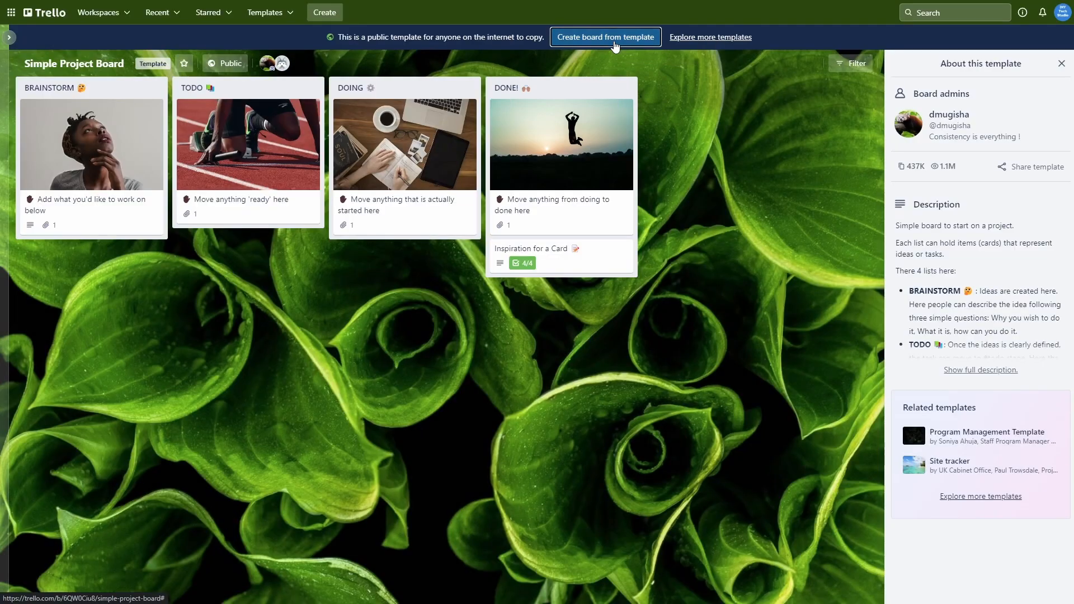
pyautogui.click(614, 38)
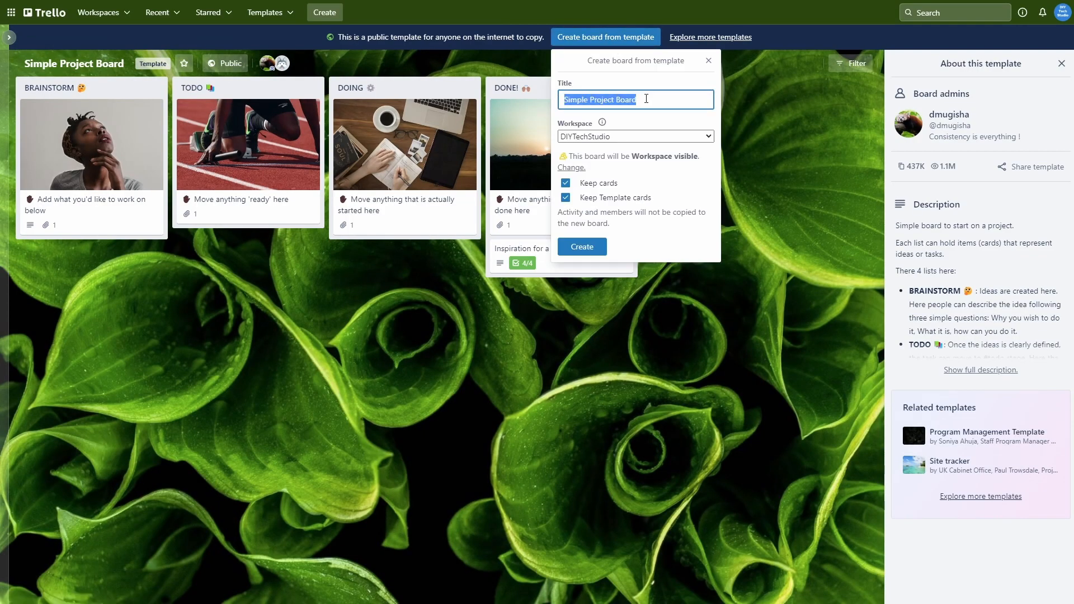
pyautogui.write('New')
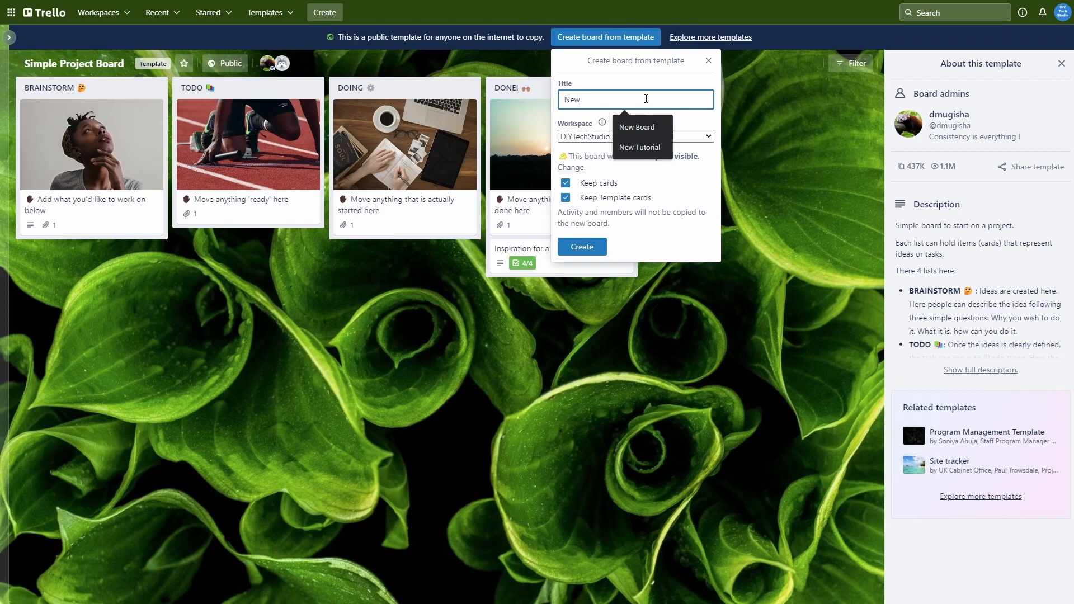
pyautogui.write(' Boa')
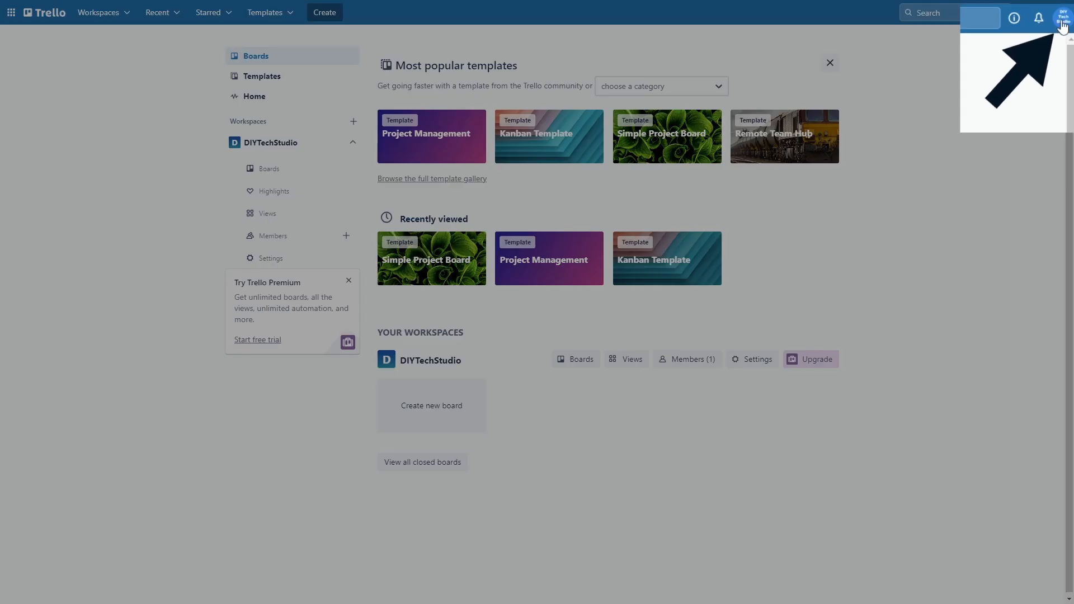
# Step: Go to the Trello account settings and open the page for managing or deleting the Atlassian account
pyautogui.click(1062, 12)
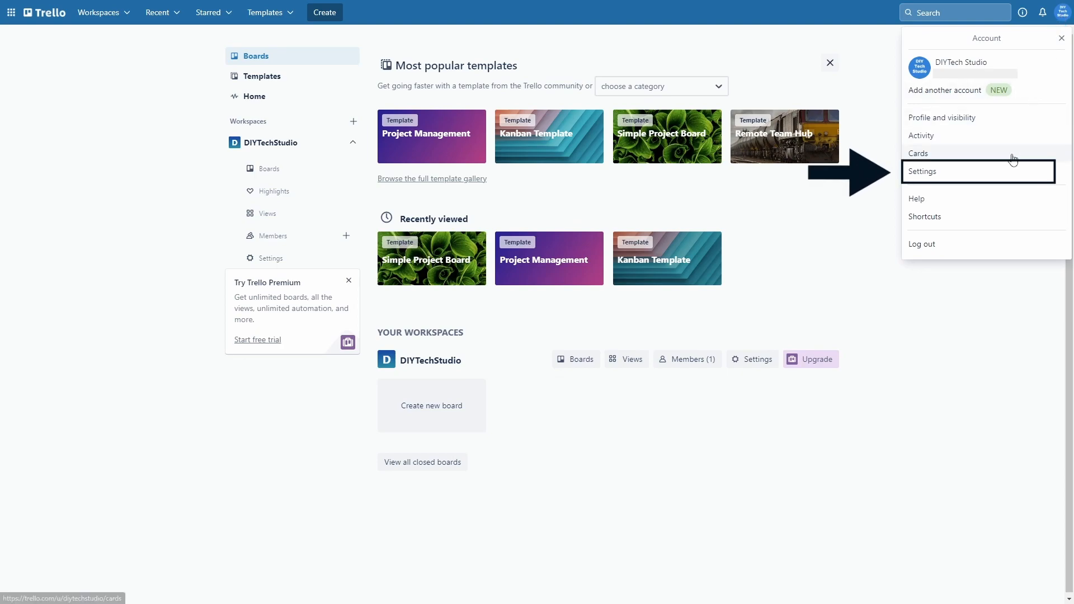
pyautogui.click(932, 173)
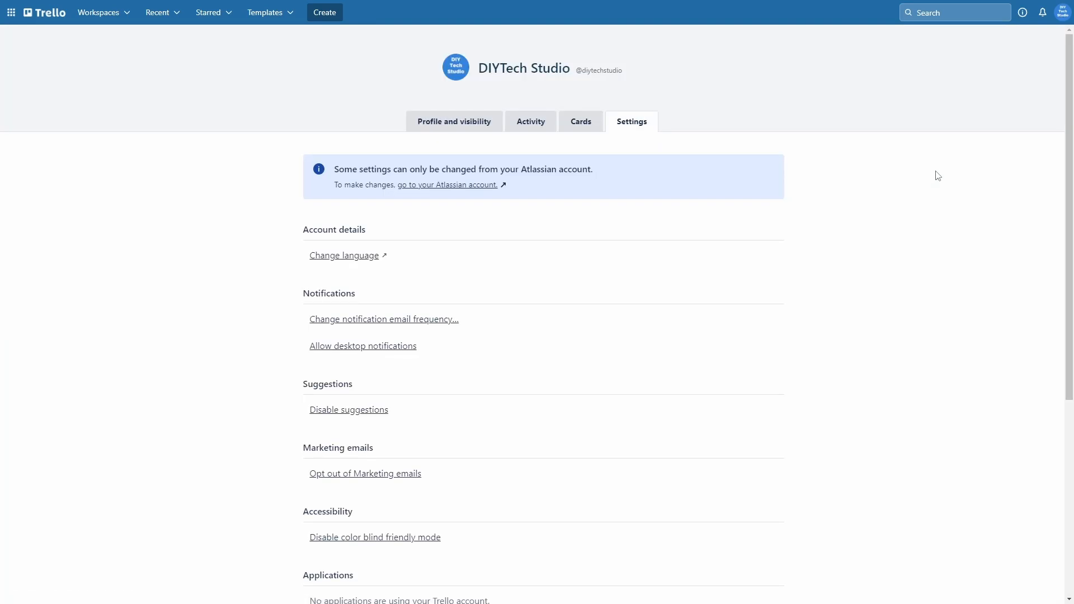
pyautogui.scroll(-7, 894, 254)
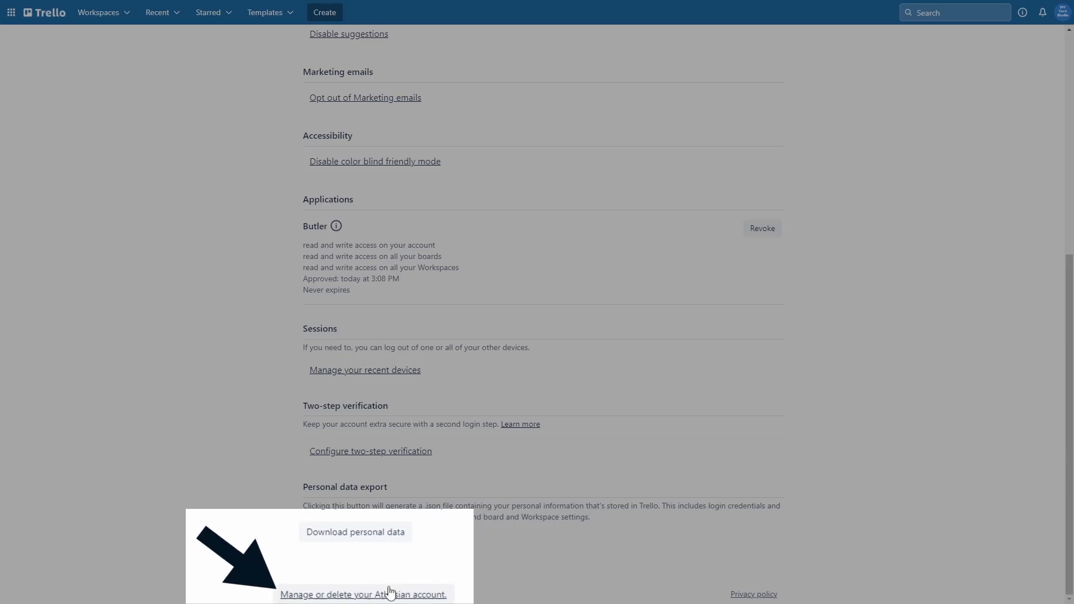
pyautogui.click(383, 596)
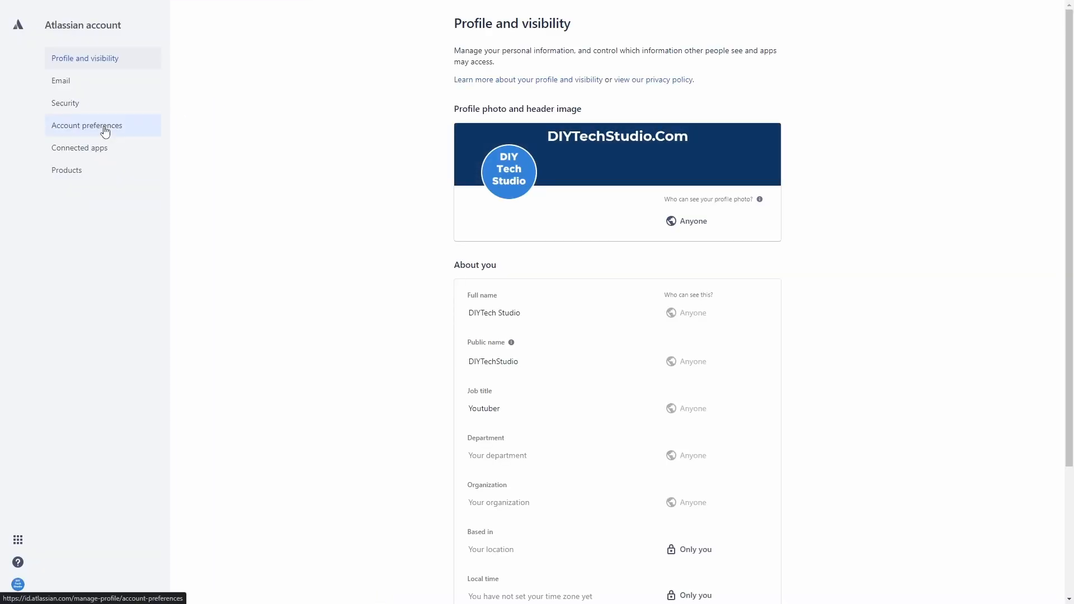
# Step: Delete the Atlassian account from its account preferences and confirm the deletion
pyautogui.click(105, 130)
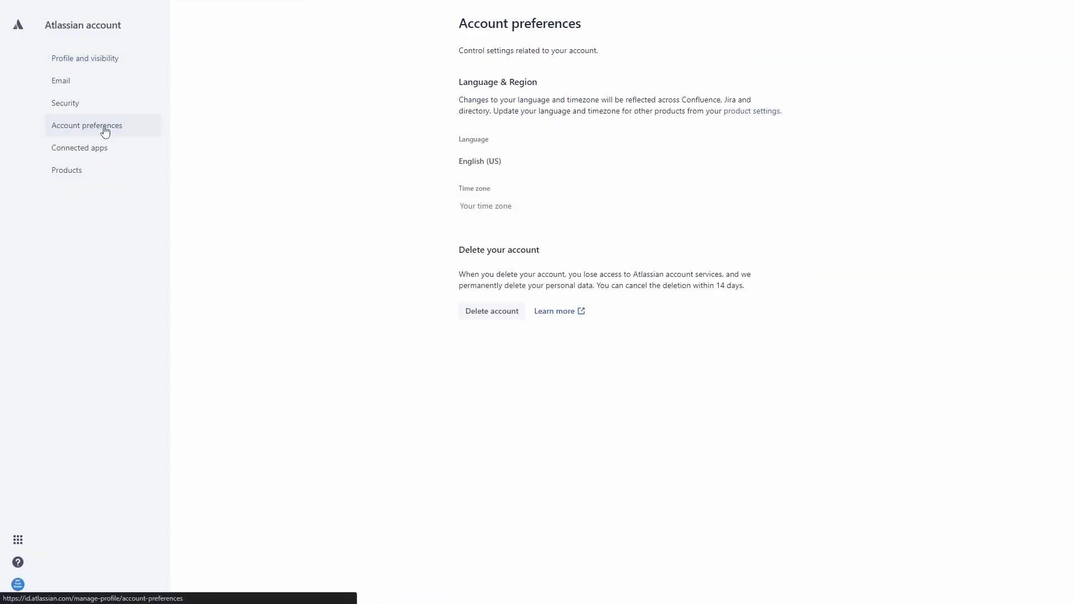
pyautogui.click(487, 313)
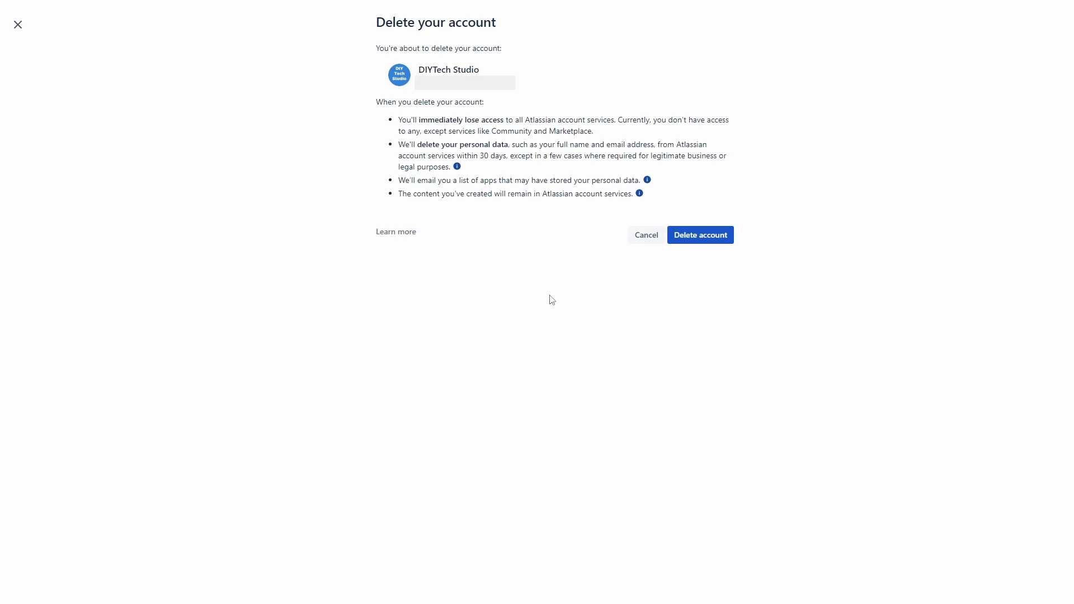
pyautogui.click(712, 237)
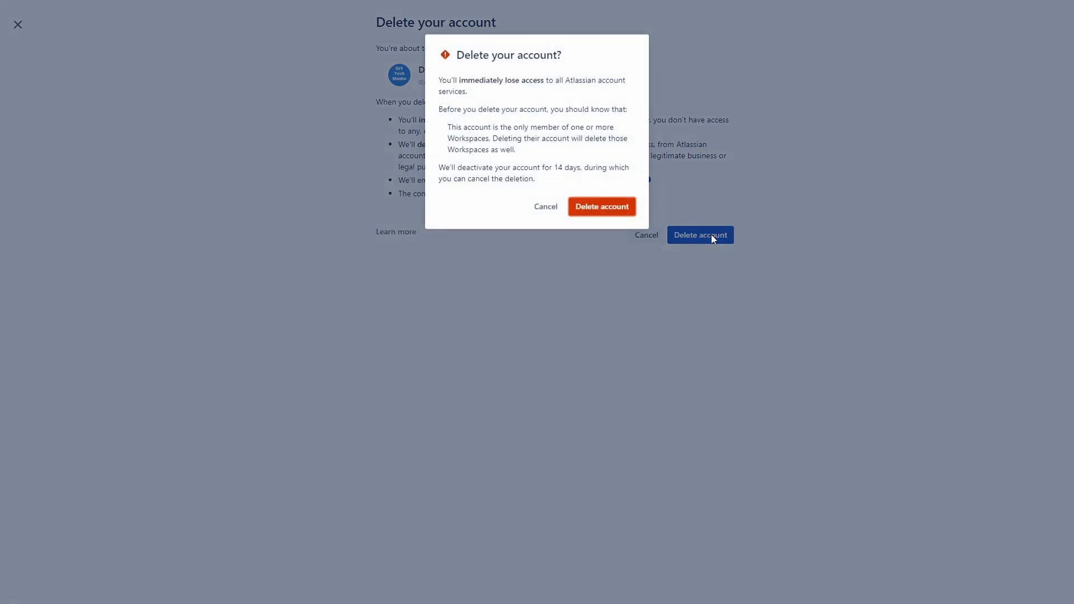
pyautogui.click(606, 208)
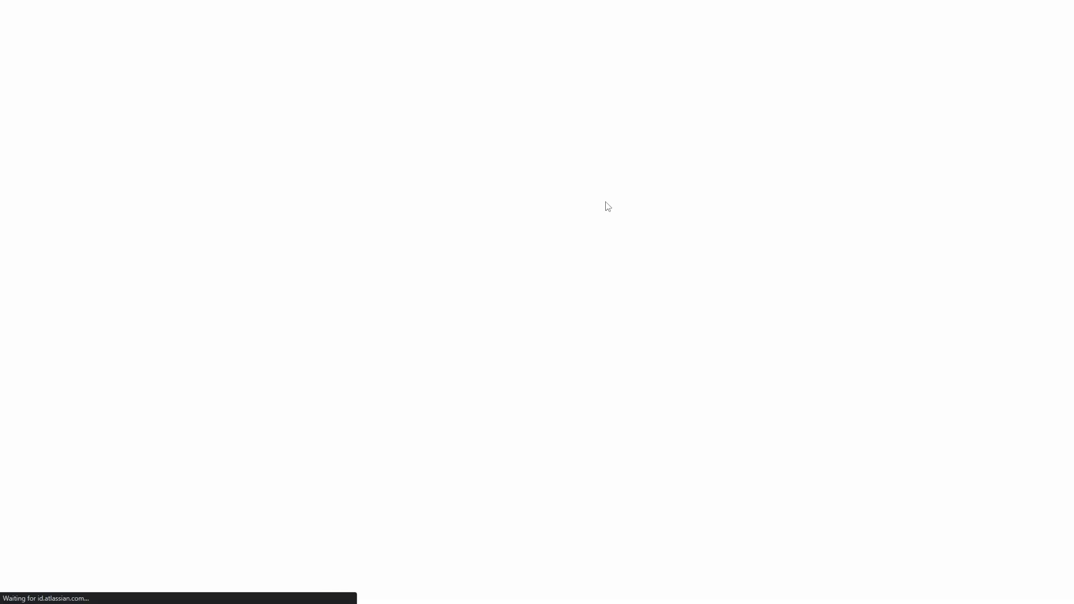